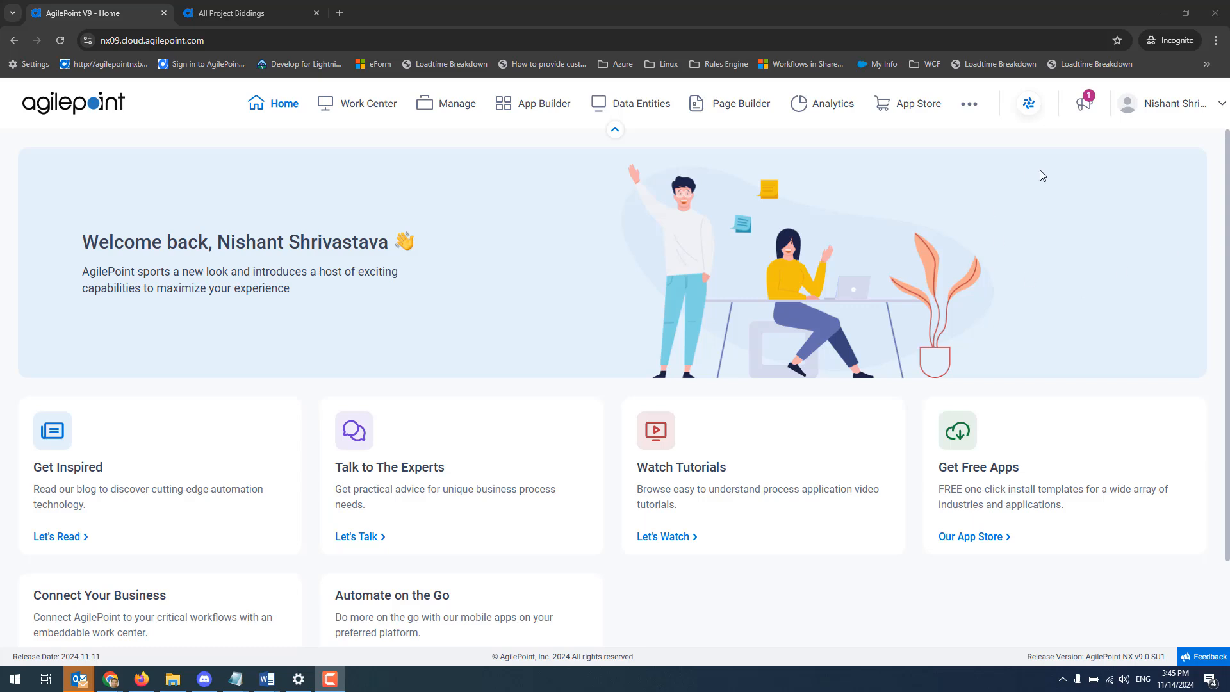
Open the Data Entities overview, browse the entity navigation pane's recent and custom entity groups, and close the pane.
click(657, 106)
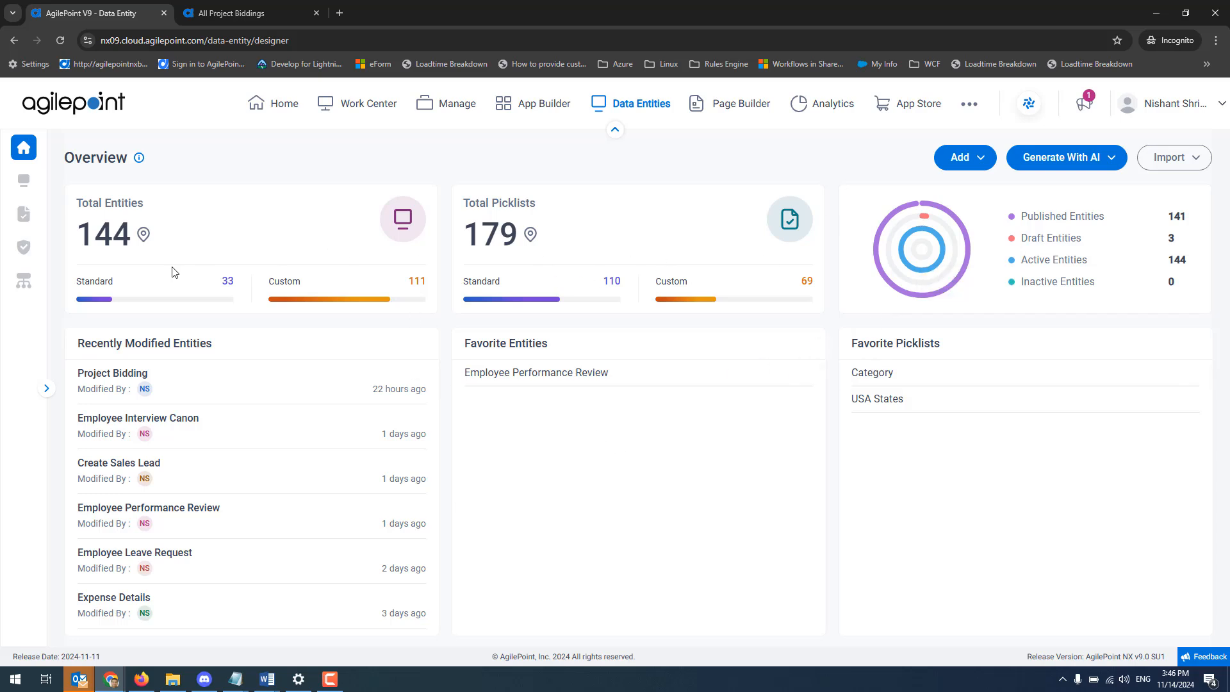
click(143, 235)
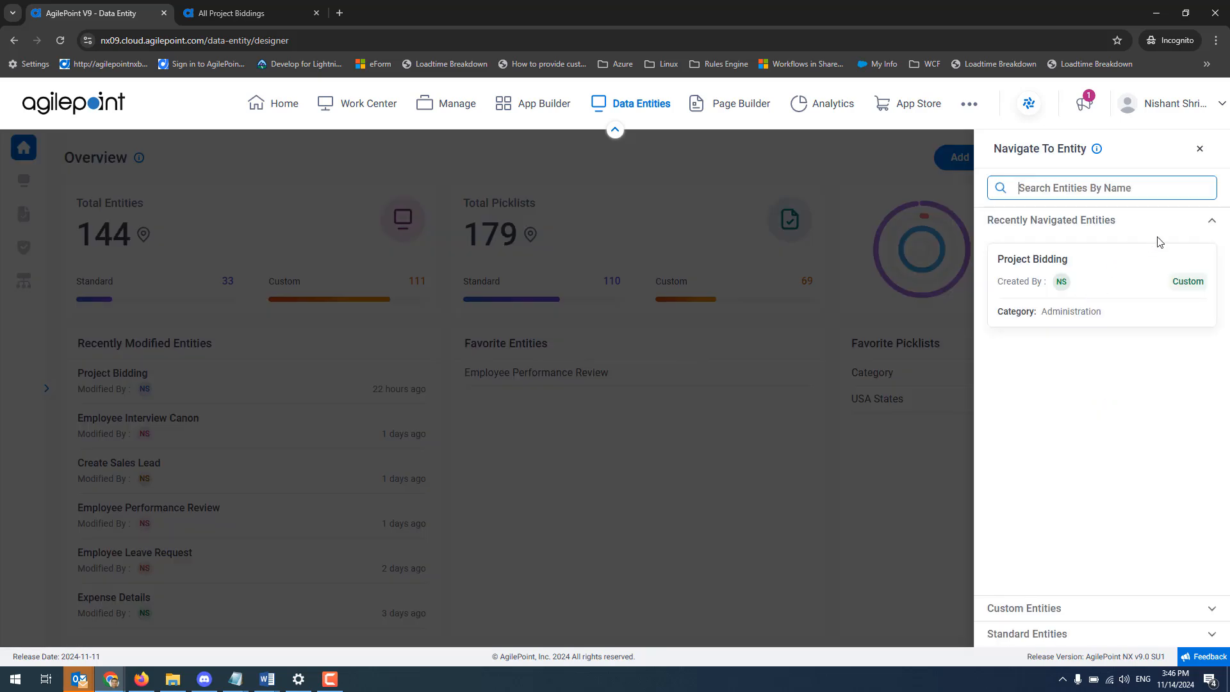
click(1212, 224)
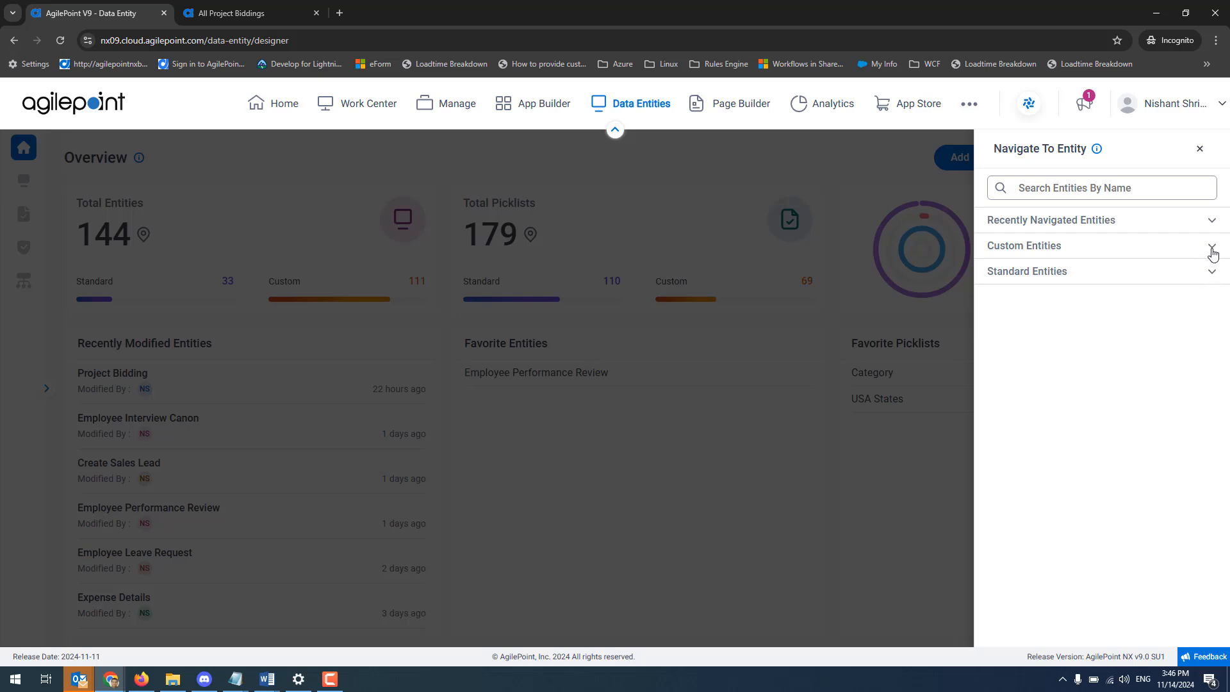
click(1213, 250)
click(1212, 251)
click(1200, 149)
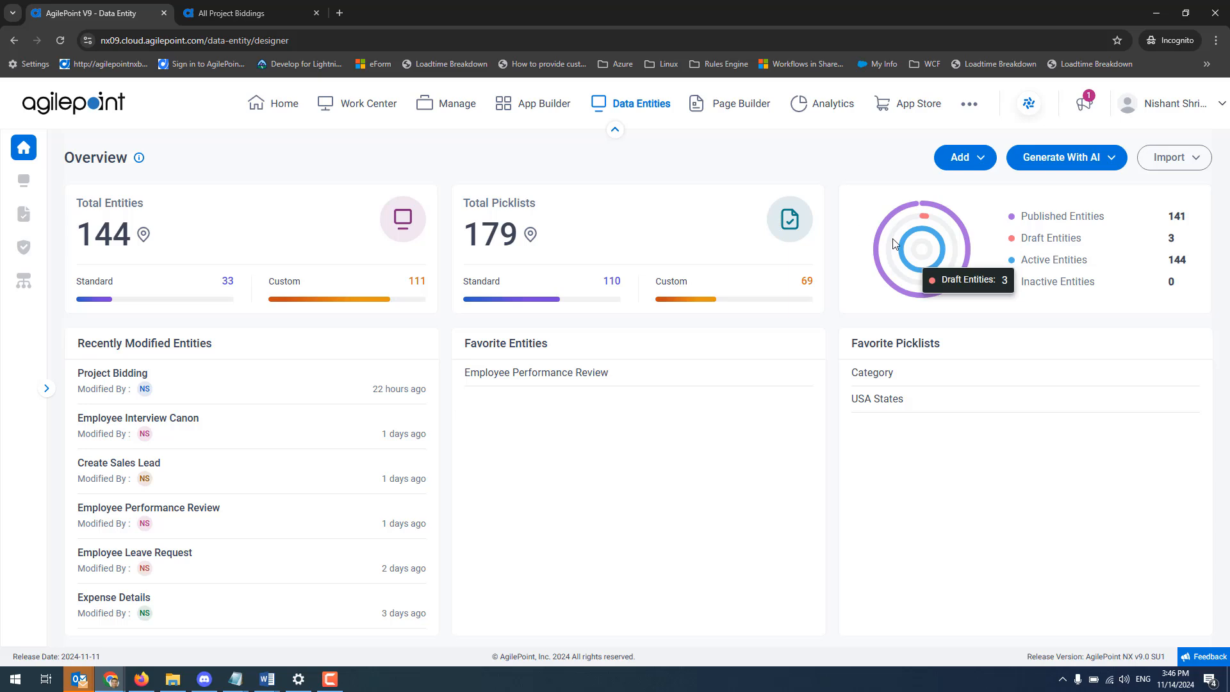
Open the new entity form, examine its basic information, unique record and optional feature settings, and return to the overview without creating anything.
click(983, 164)
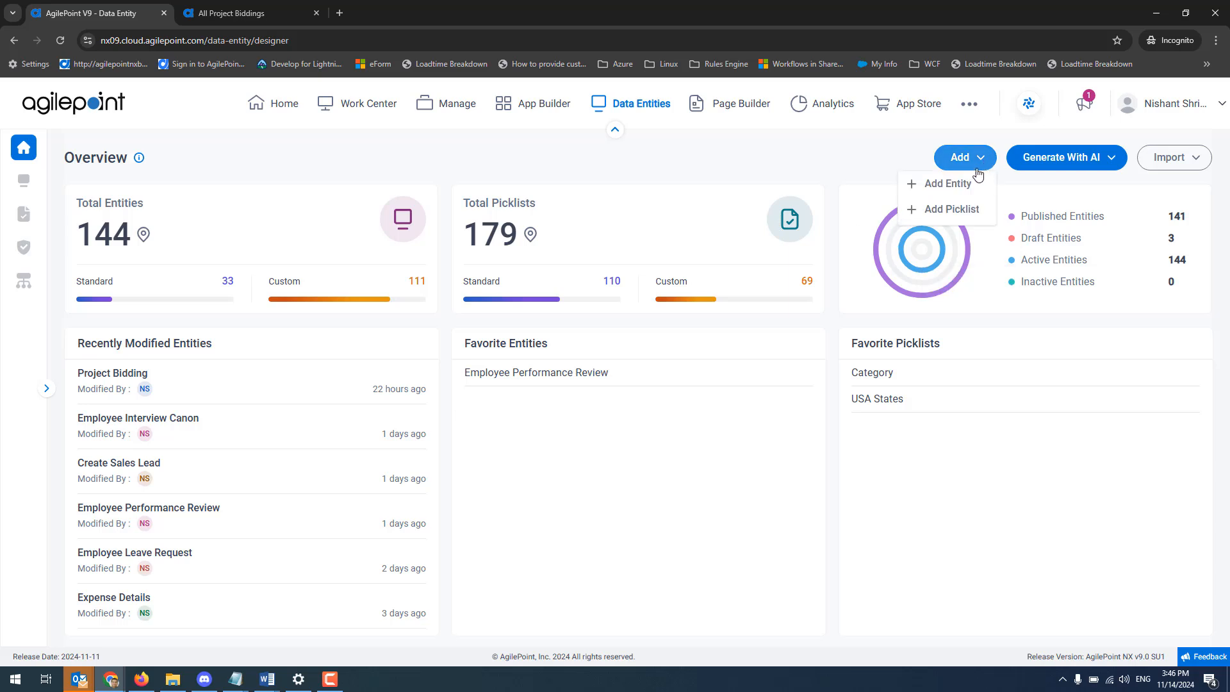
click(951, 187)
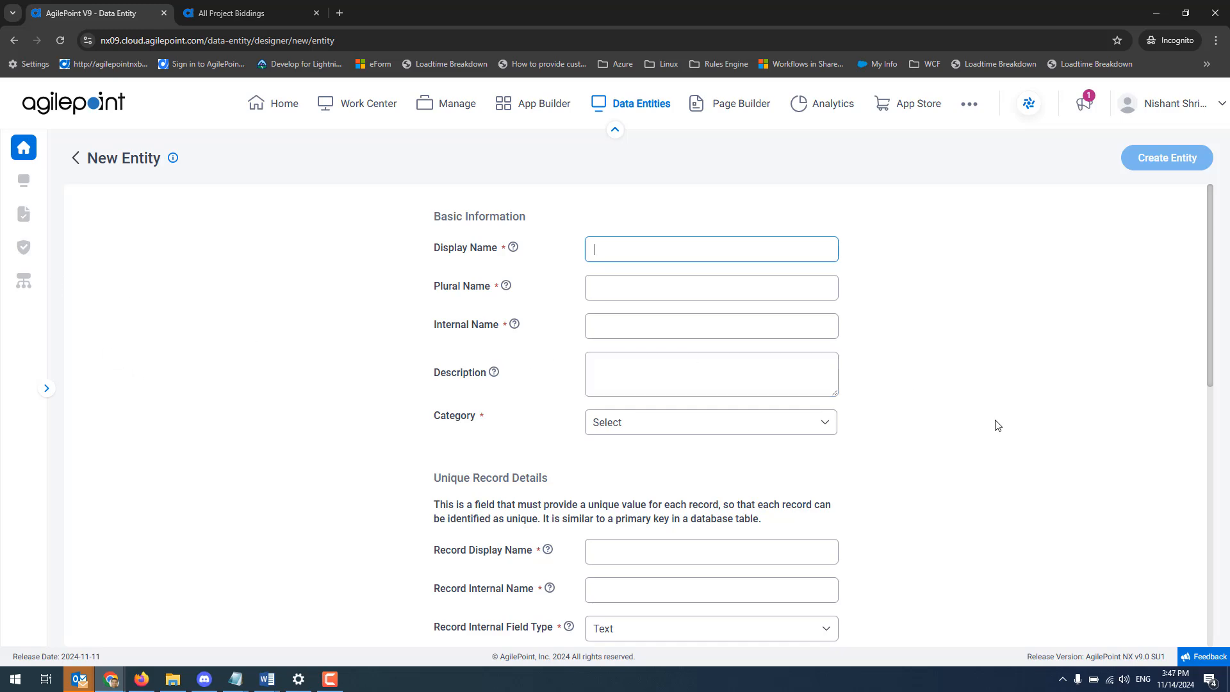
scroll(996, 423, down, 5)
scroll(995, 423, down, 3)
scroll(994, 422, up, 8)
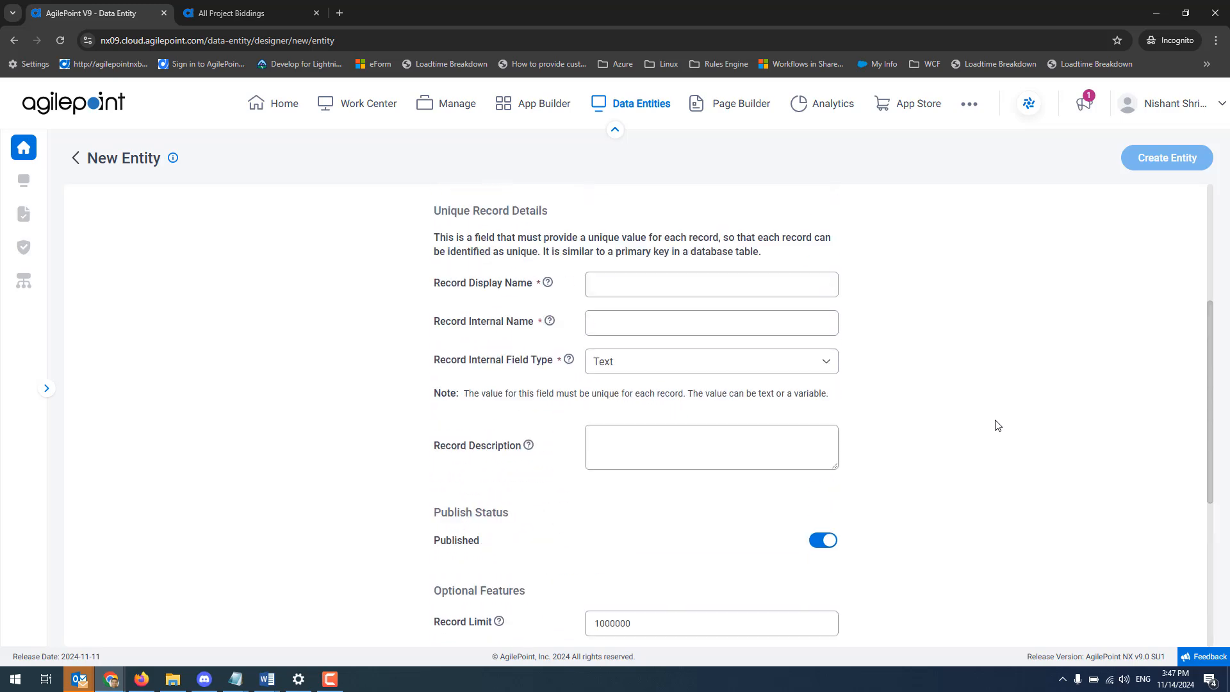
click(75, 157)
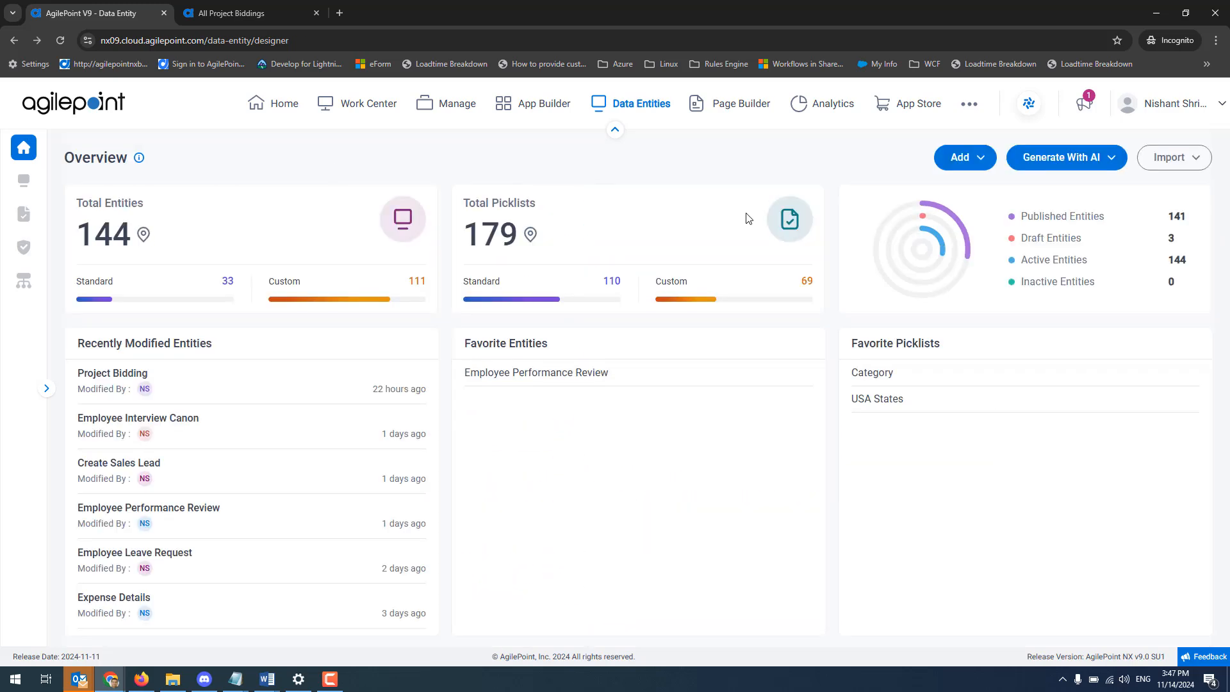
Open the new picklist form, enable translation to inspect its language setting, and close the form without saving.
click(974, 156)
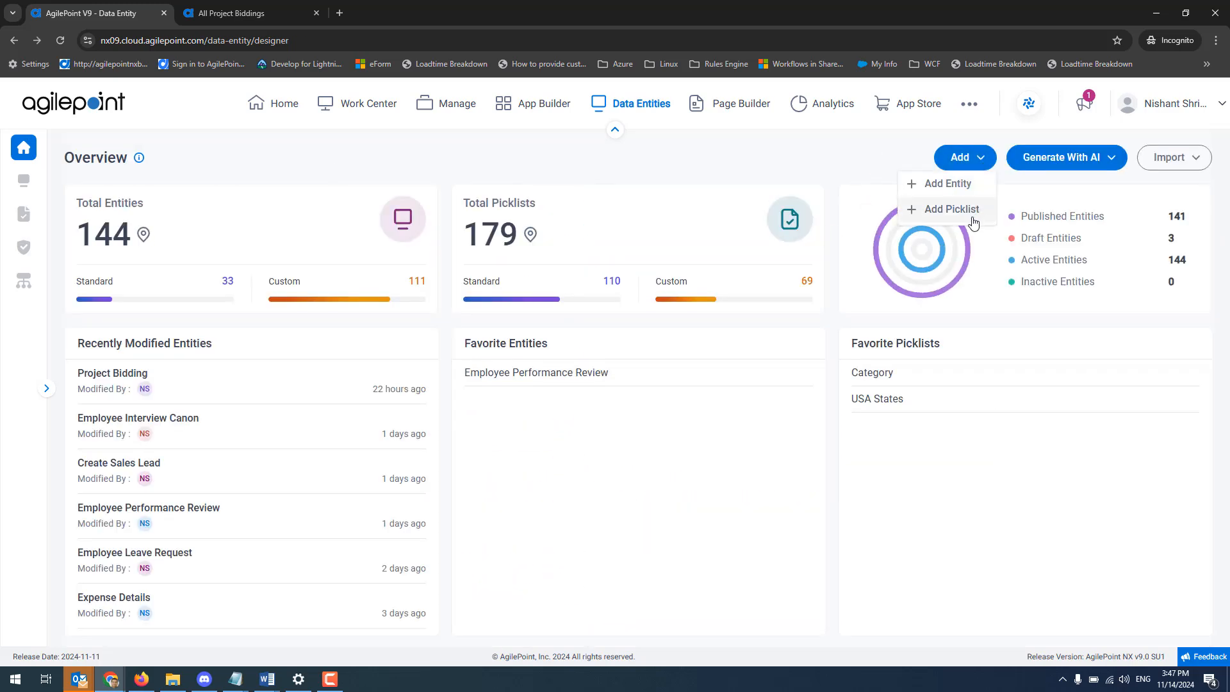
click(953, 220)
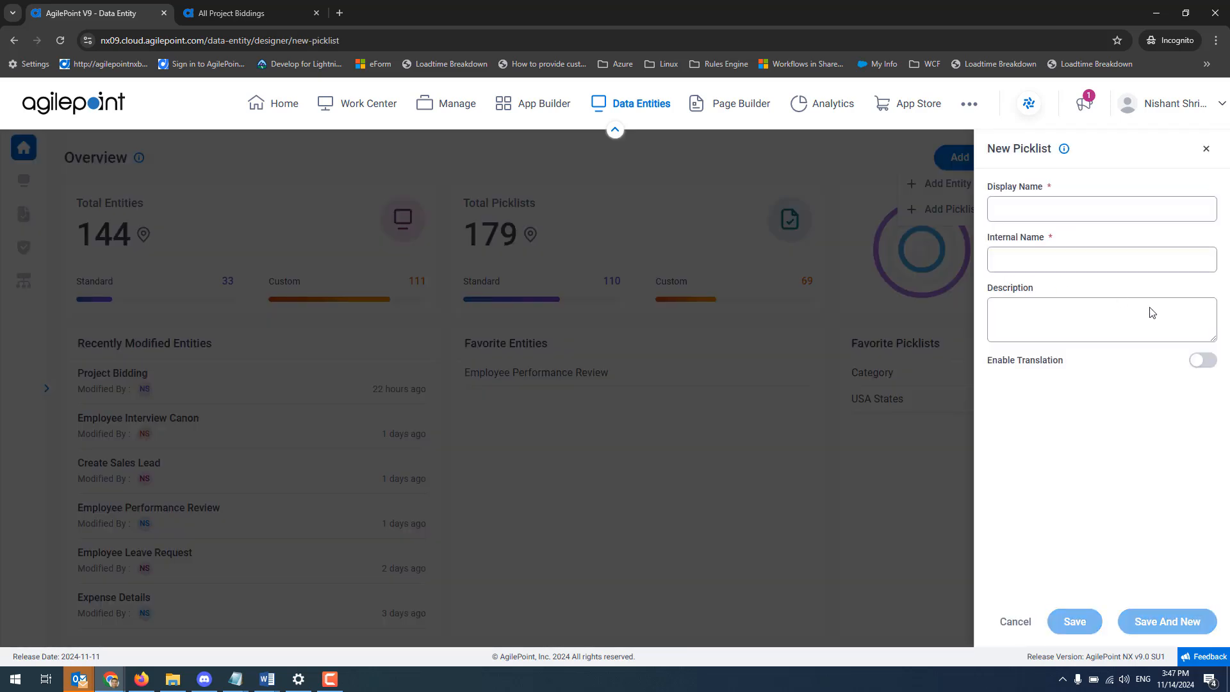
click(1145, 315)
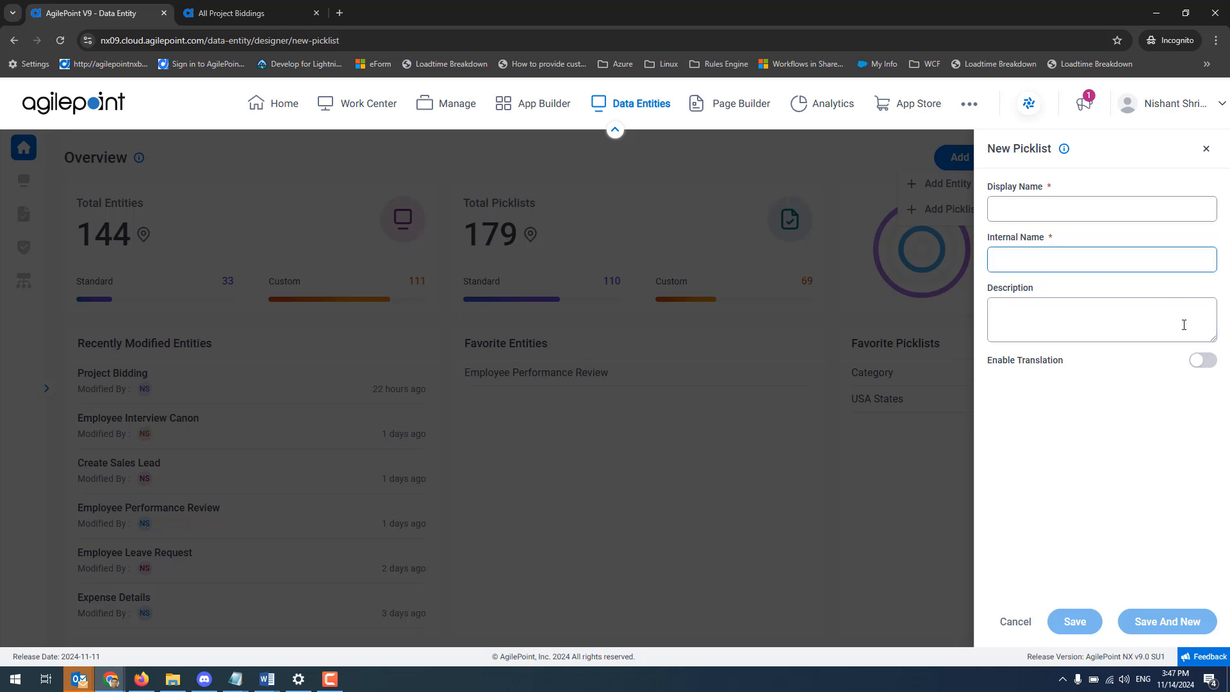
click(1206, 363)
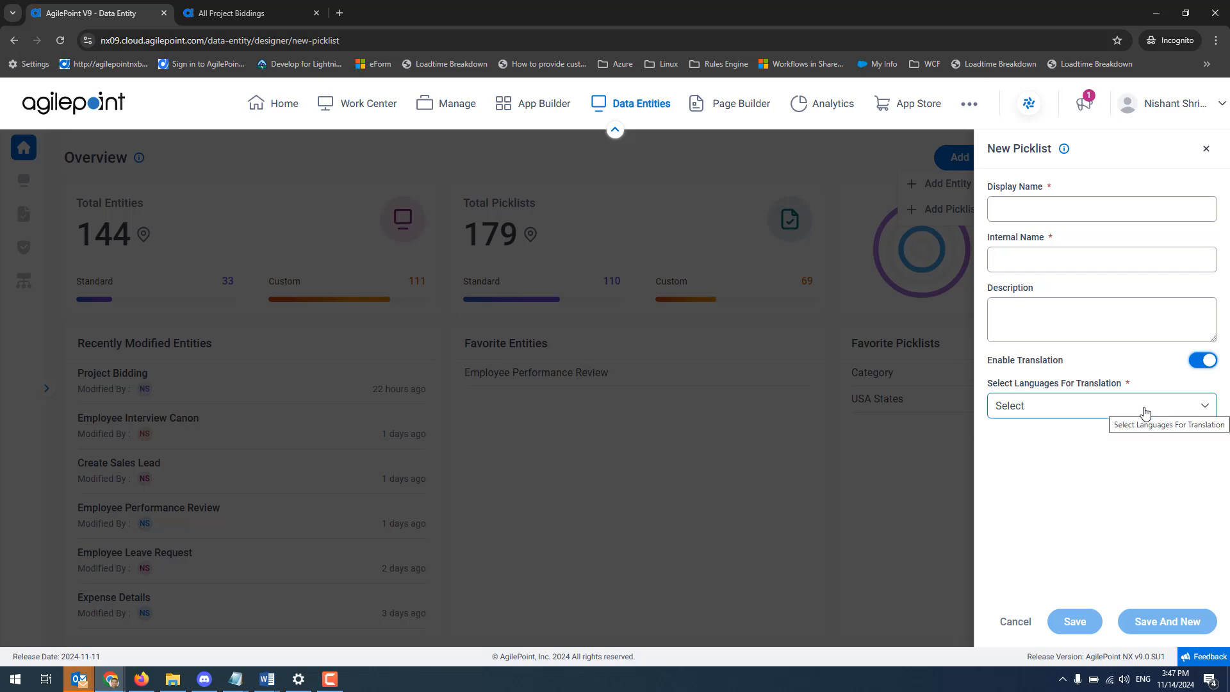
click(1205, 151)
Generate an entity with AI from the description "leave request".
click(1089, 166)
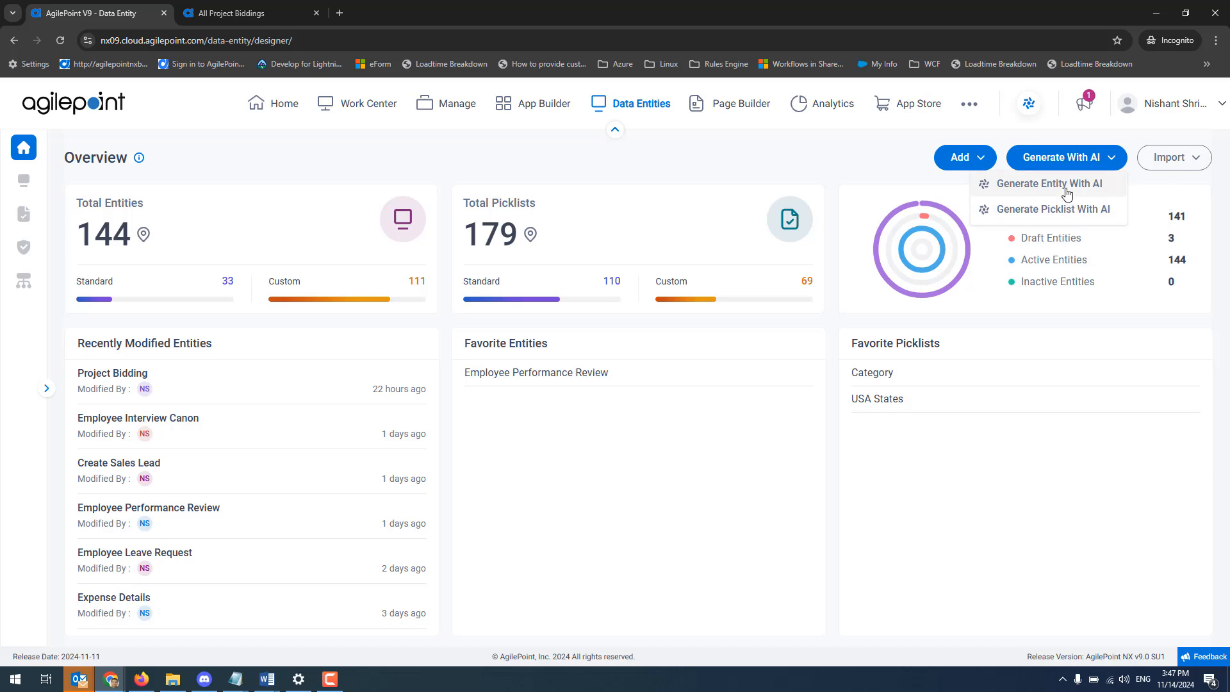
click(1067, 186)
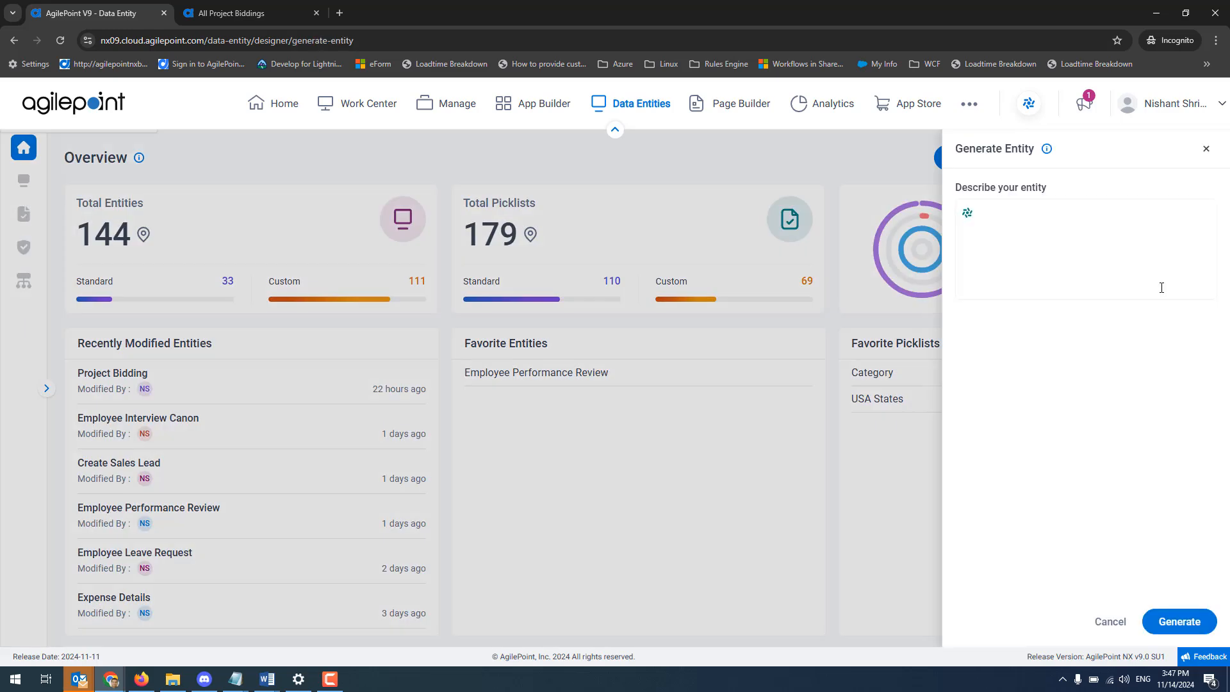
text(l)
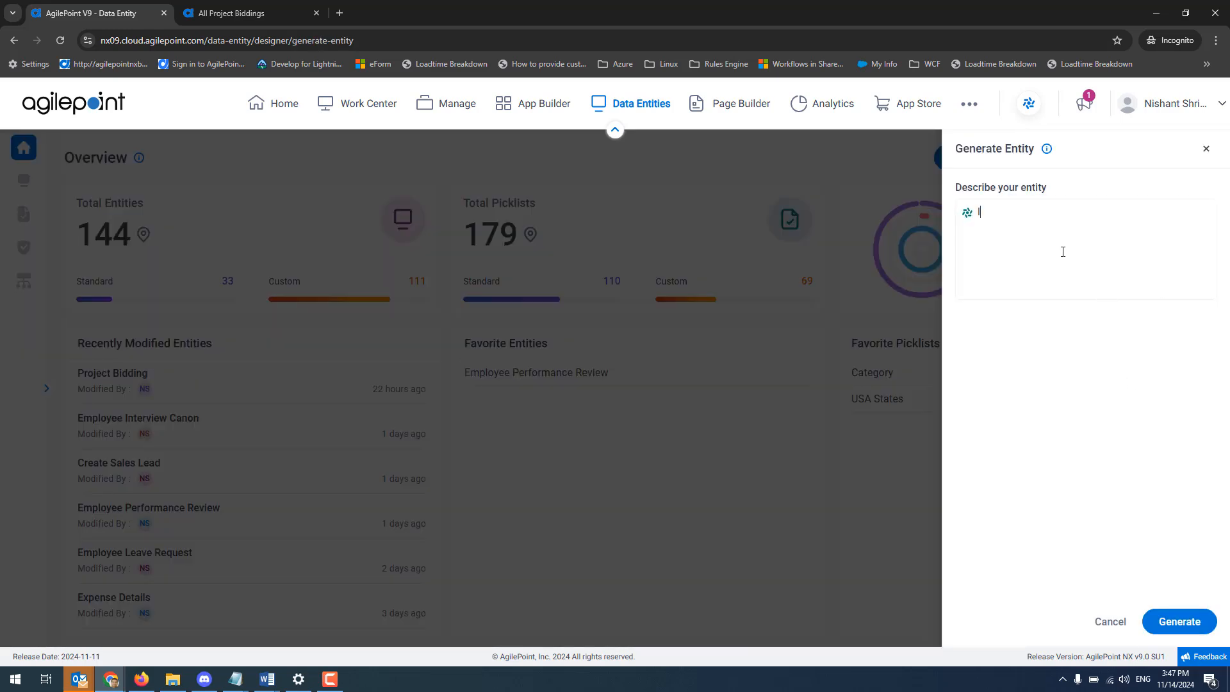
text(eave request)
click(1184, 626)
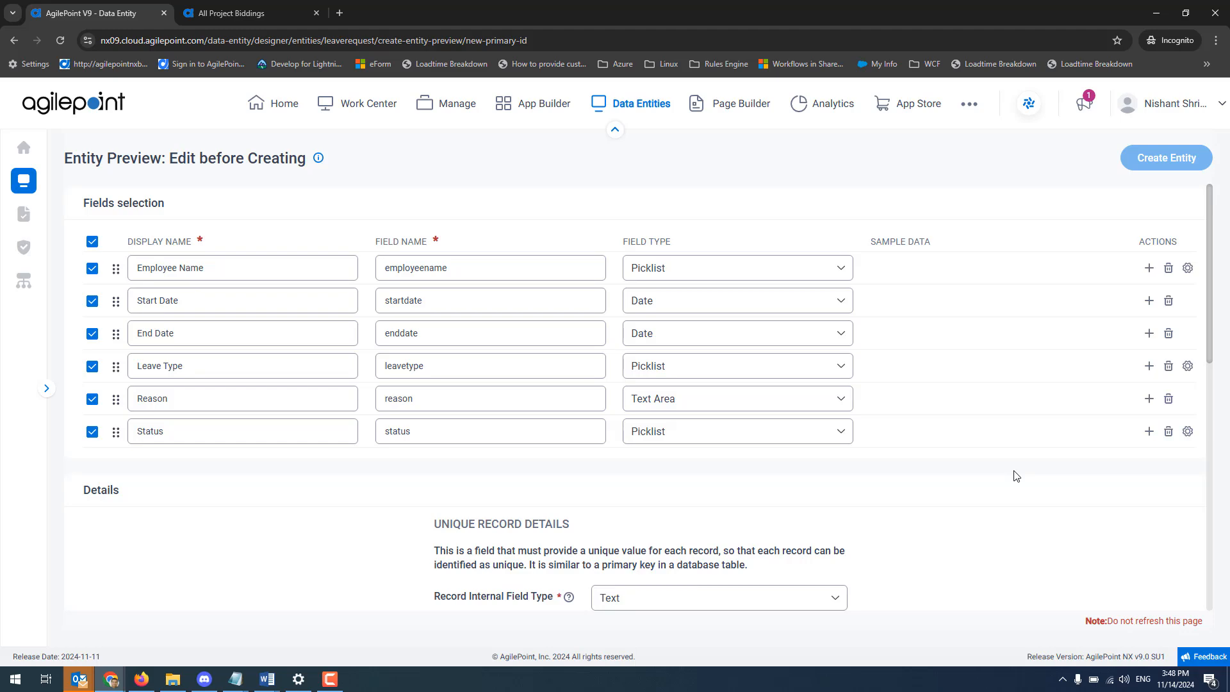
Review the generated entity's fields, unique record details and basic information, and return to the overview without creating it.
scroll(1015, 475, down, 7)
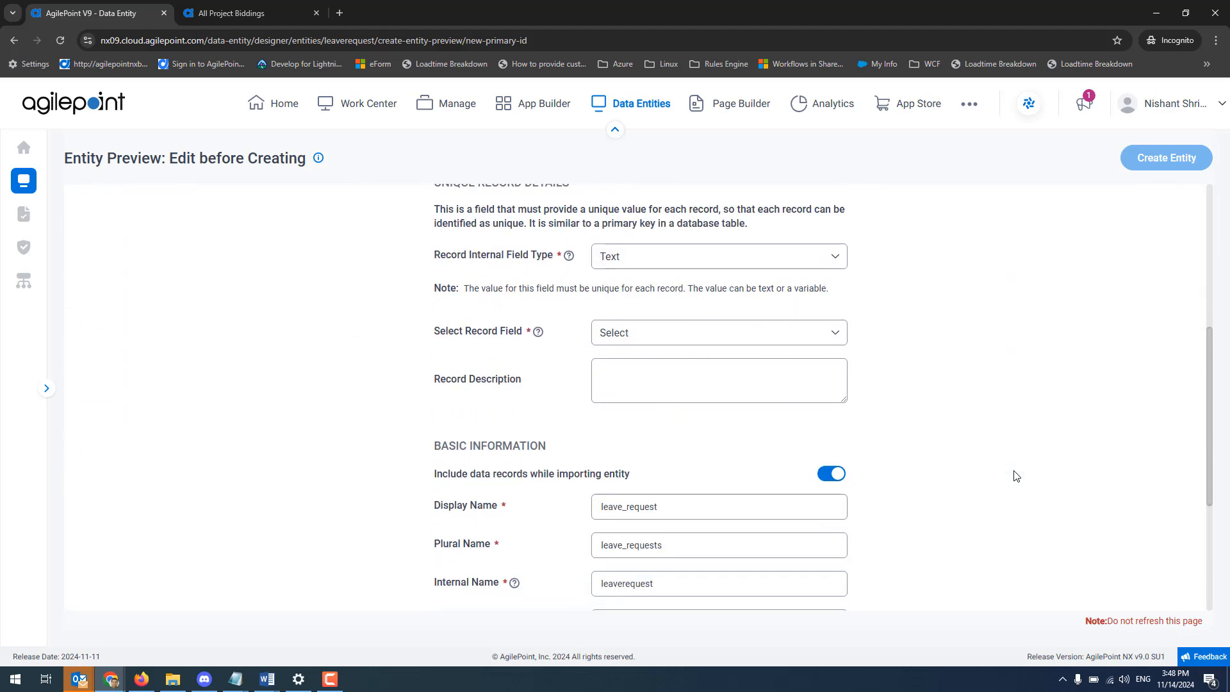
scroll(1015, 476, up, 5)
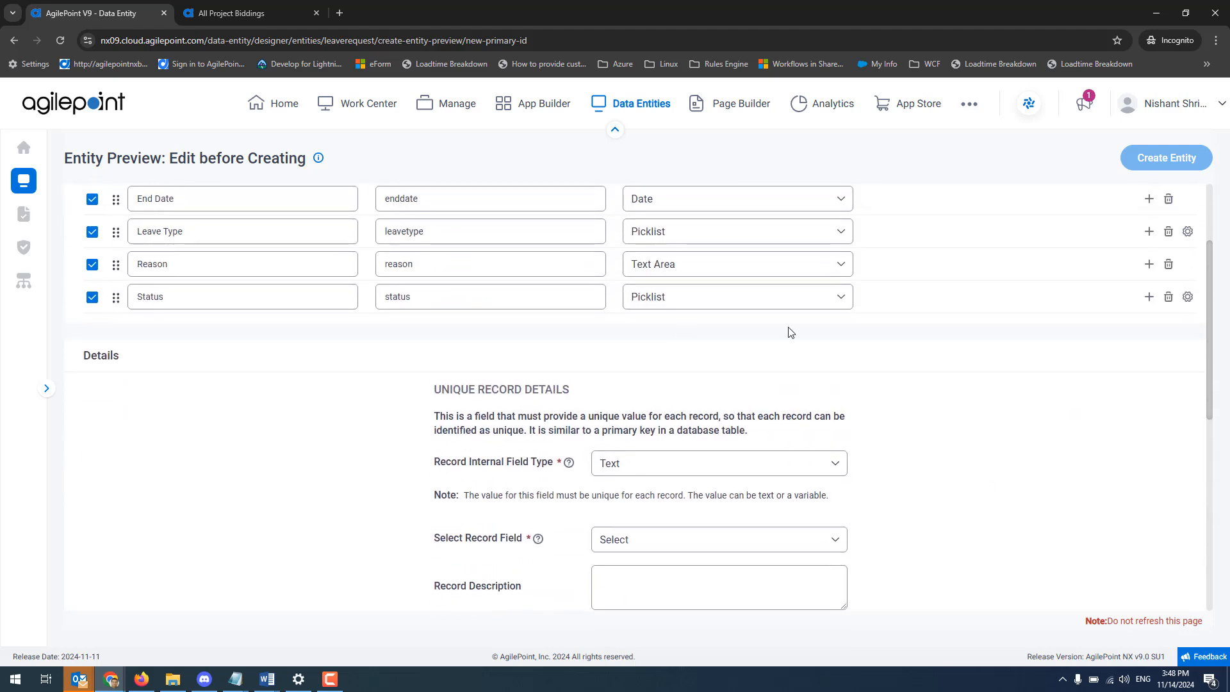
scroll(991, 388, up, 2)
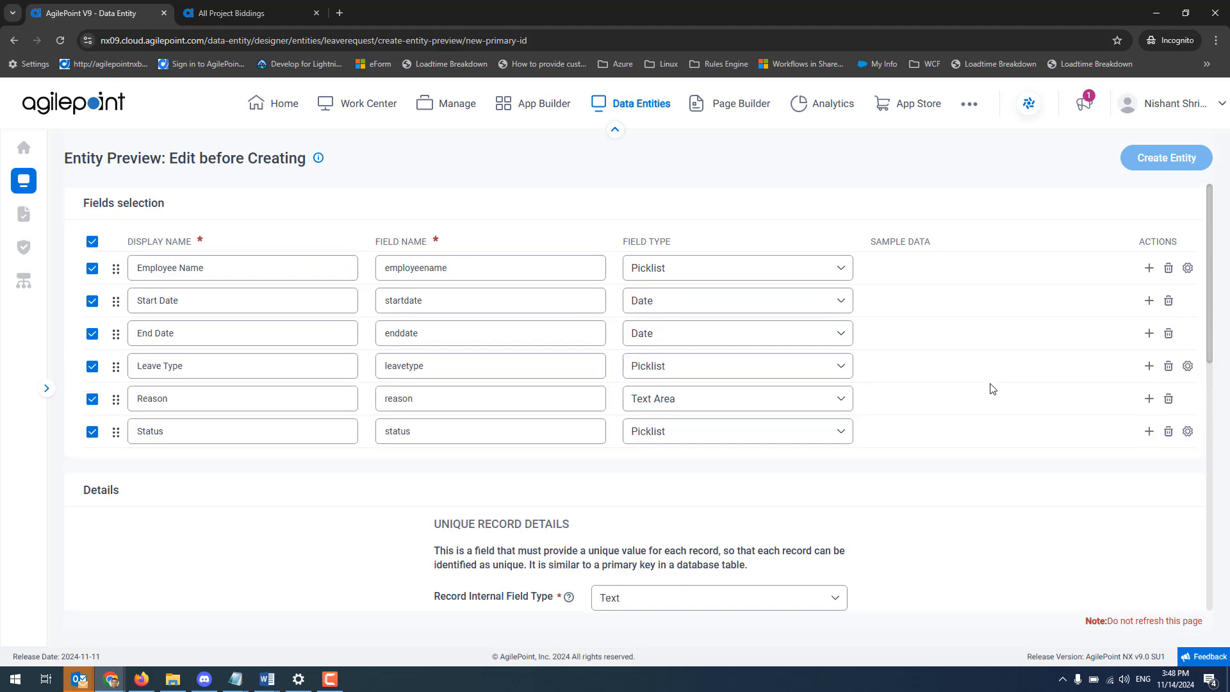
click(28, 157)
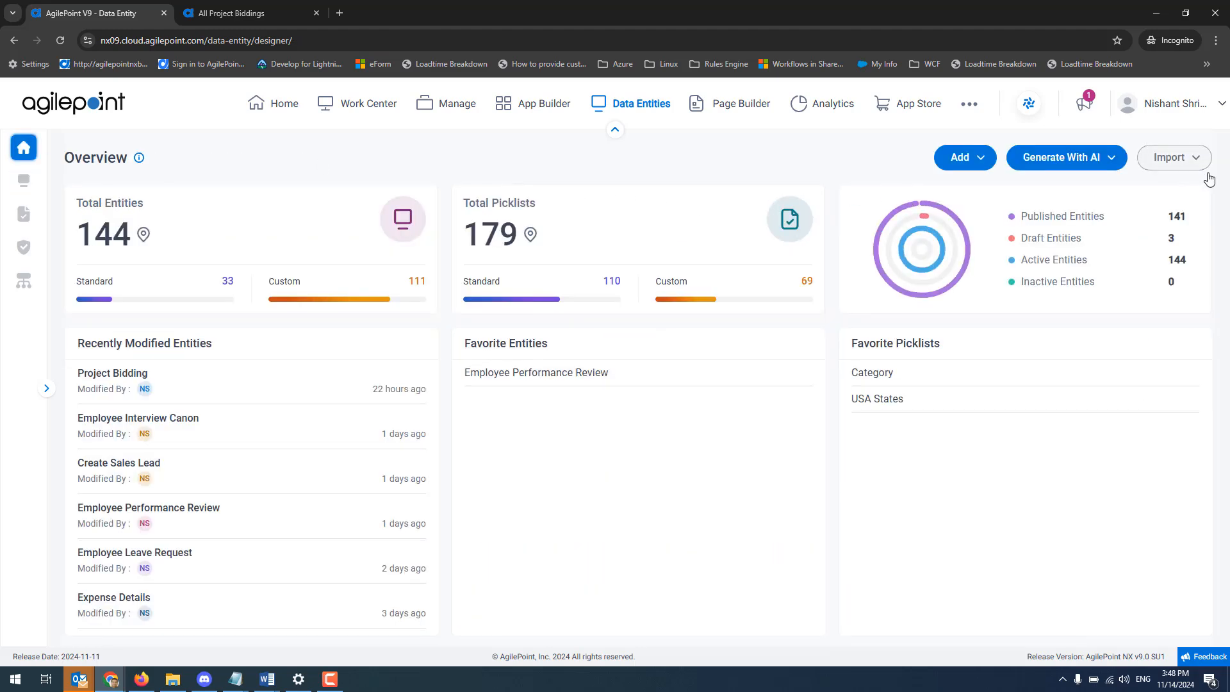
Open the entity import form to examine its supported file formats and data options, and close it without importing.
click(1186, 160)
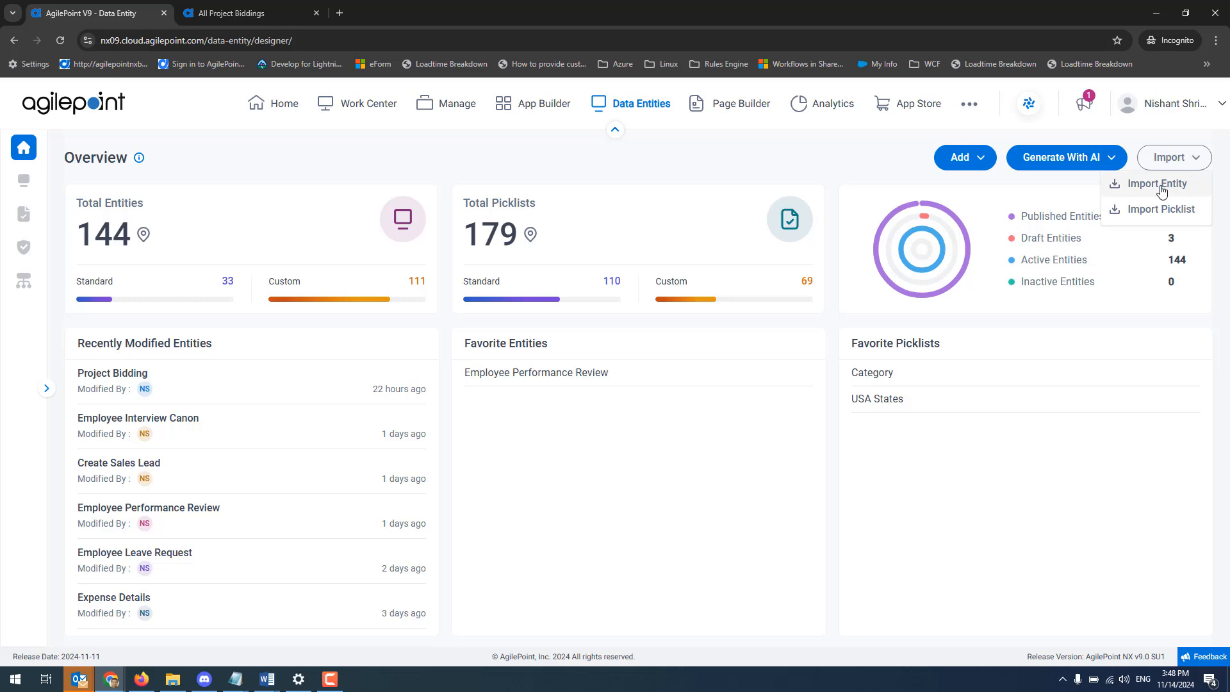
click(1160, 185)
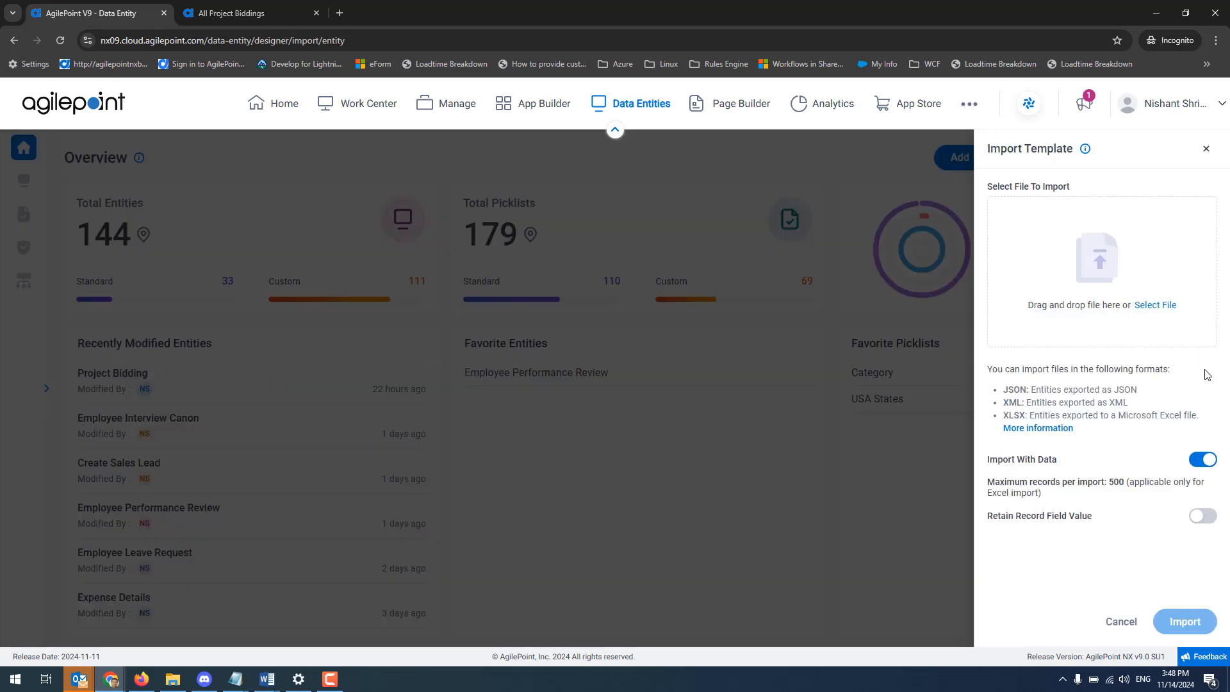
click(1205, 148)
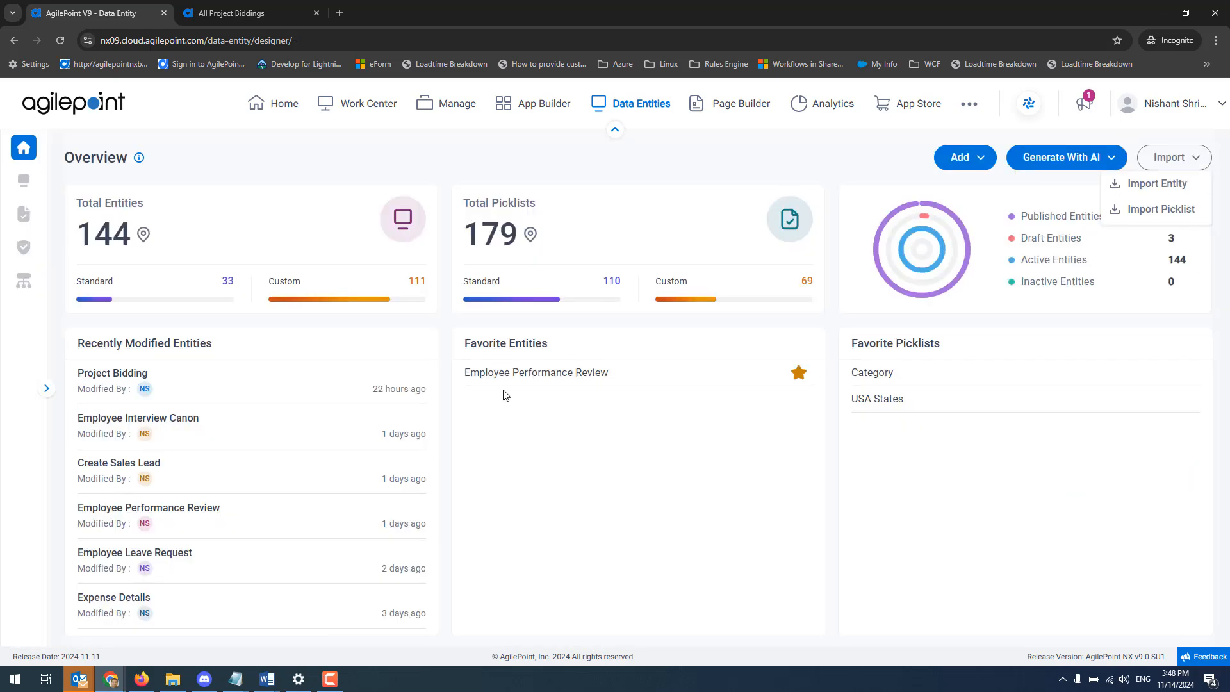
Open the Entities list, display it in Grid View, and switch back to Card View.
click(29, 190)
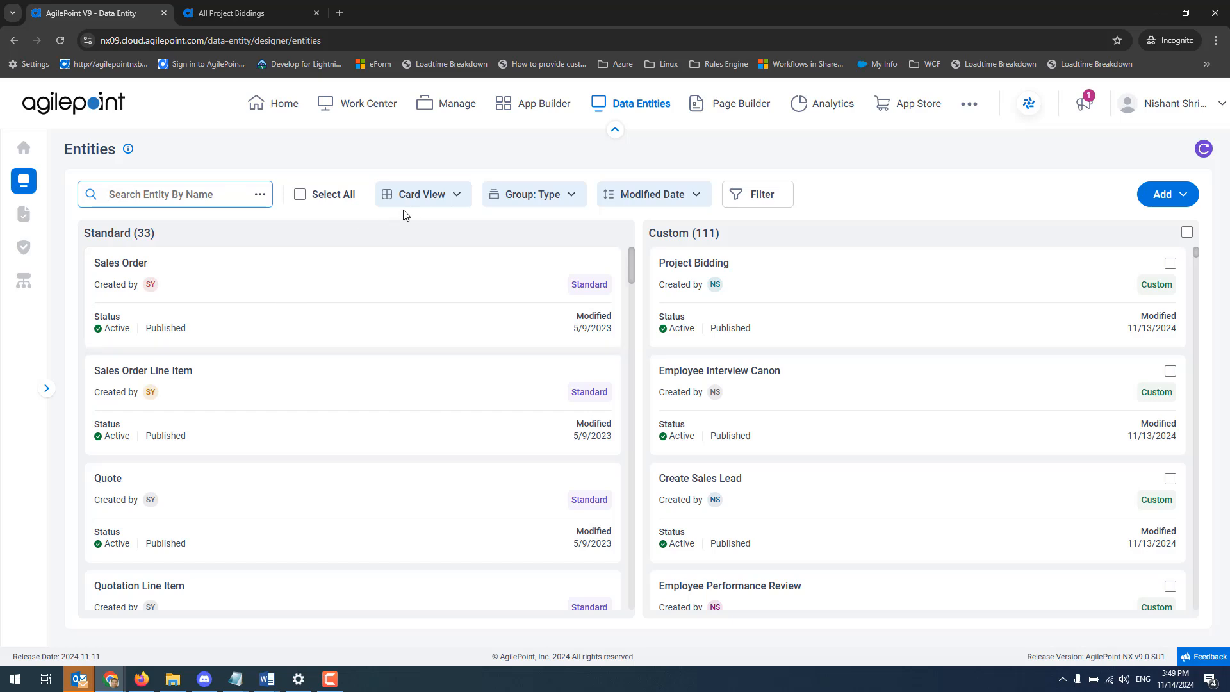
click(433, 198)
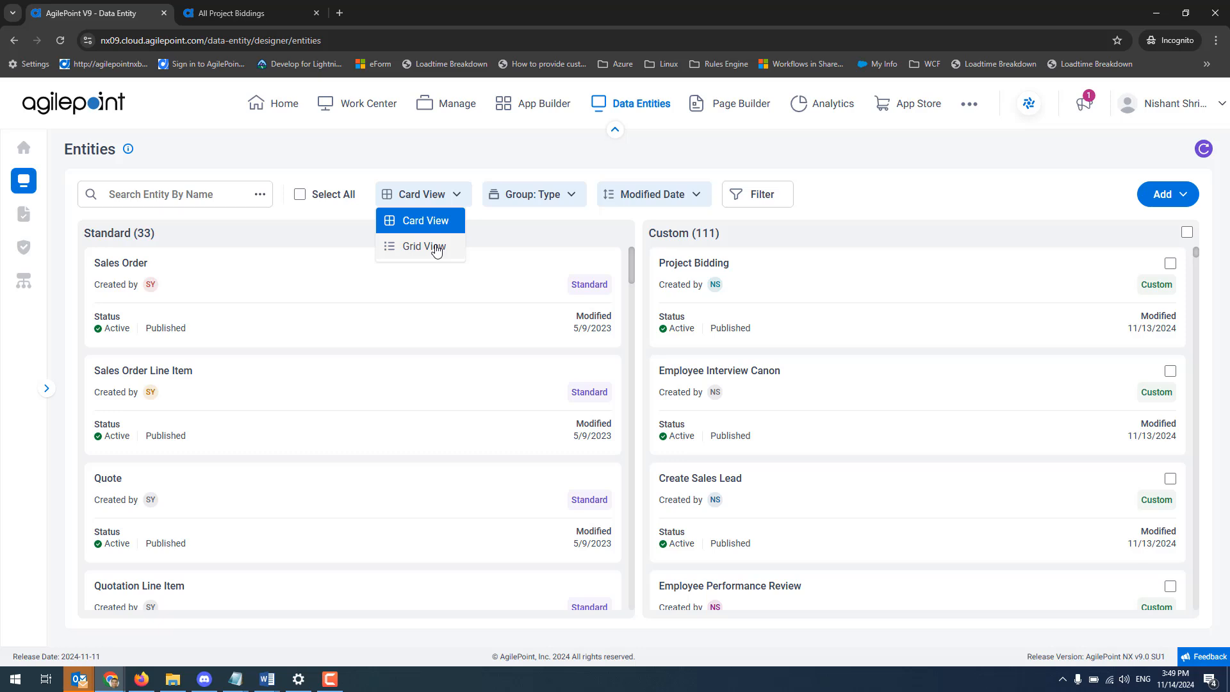
click(436, 248)
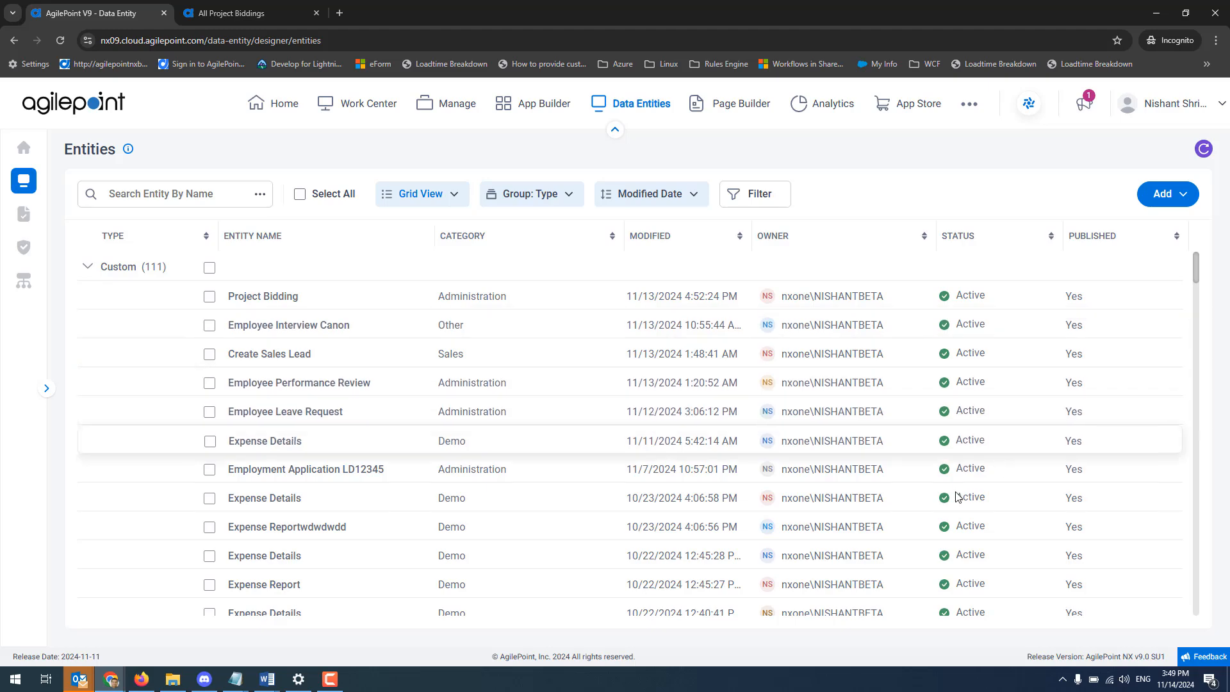
click(429, 204)
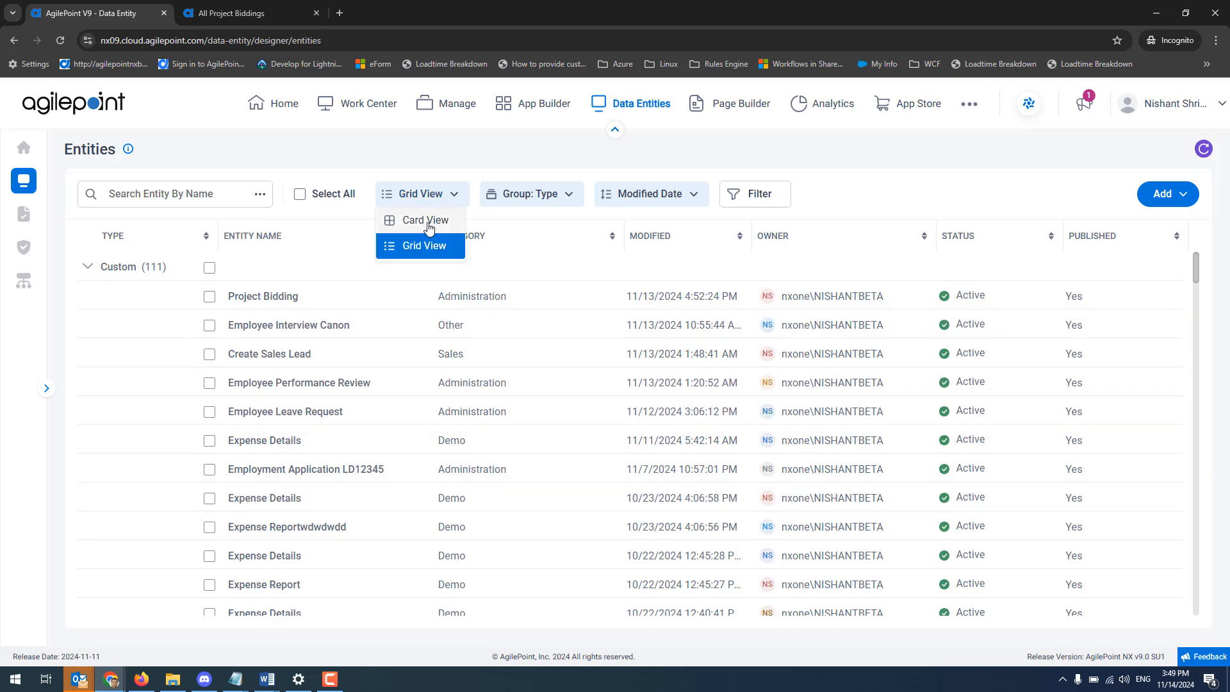
click(428, 222)
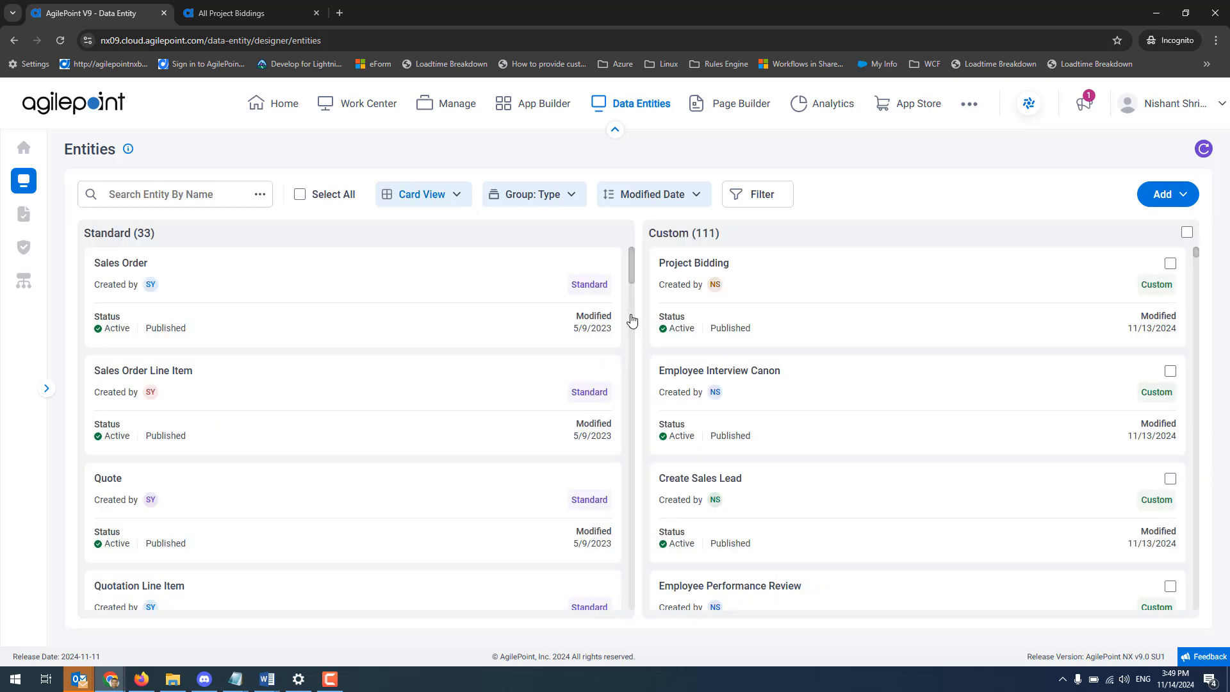
Group the entities by Category, App Name and Owner in turn, and return to grouping by Category.
click(571, 200)
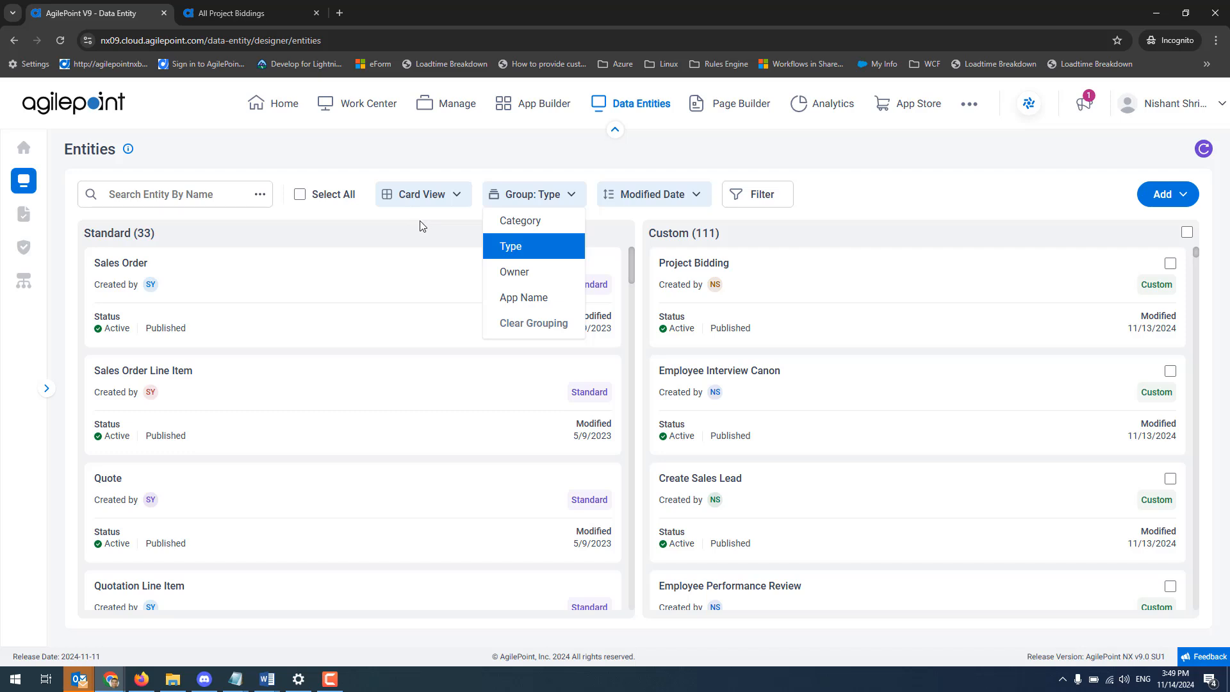
click(530, 225)
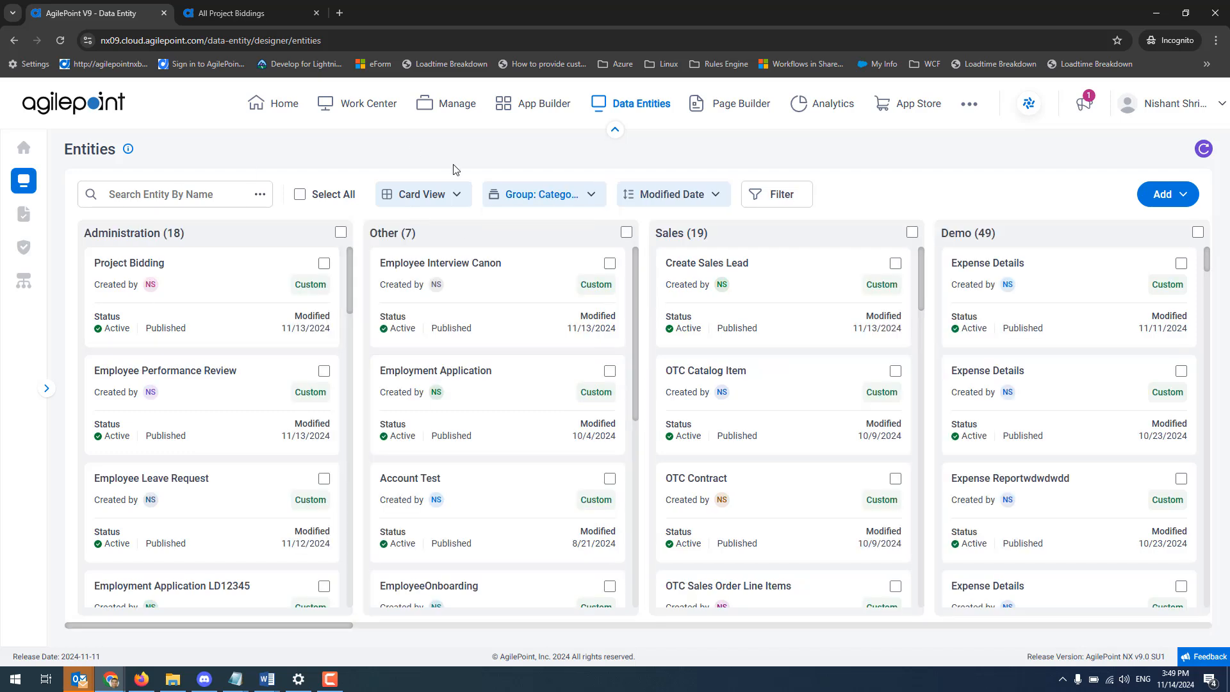
click(548, 199)
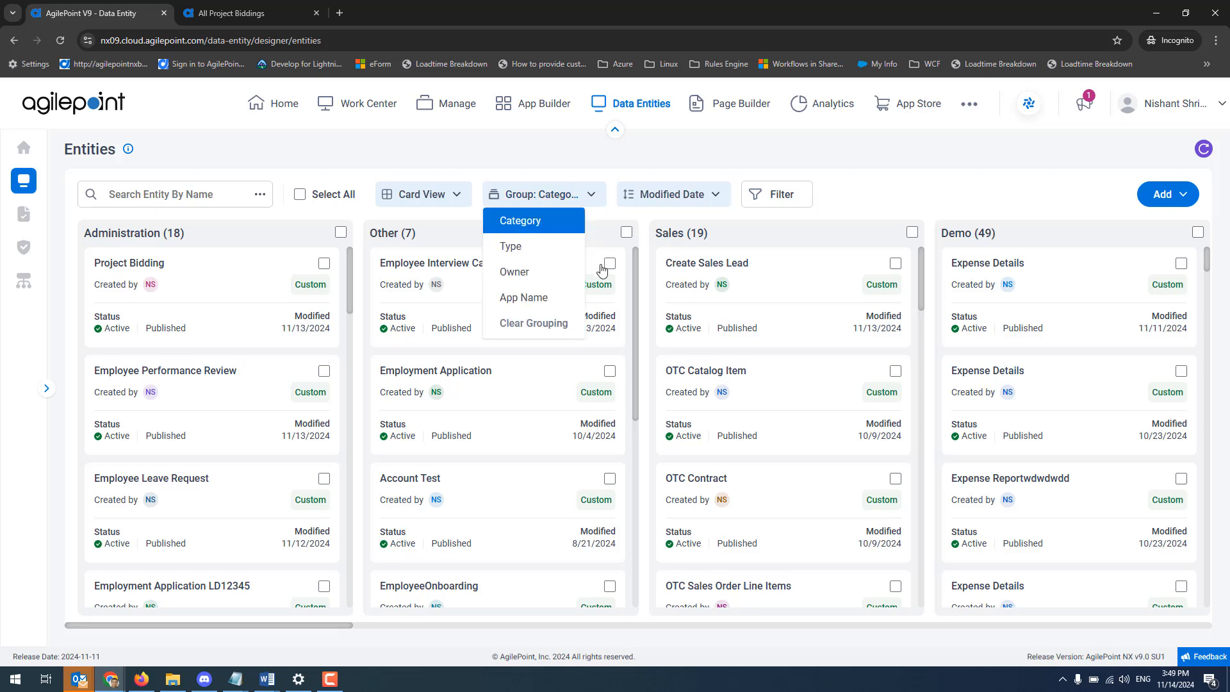
click(538, 308)
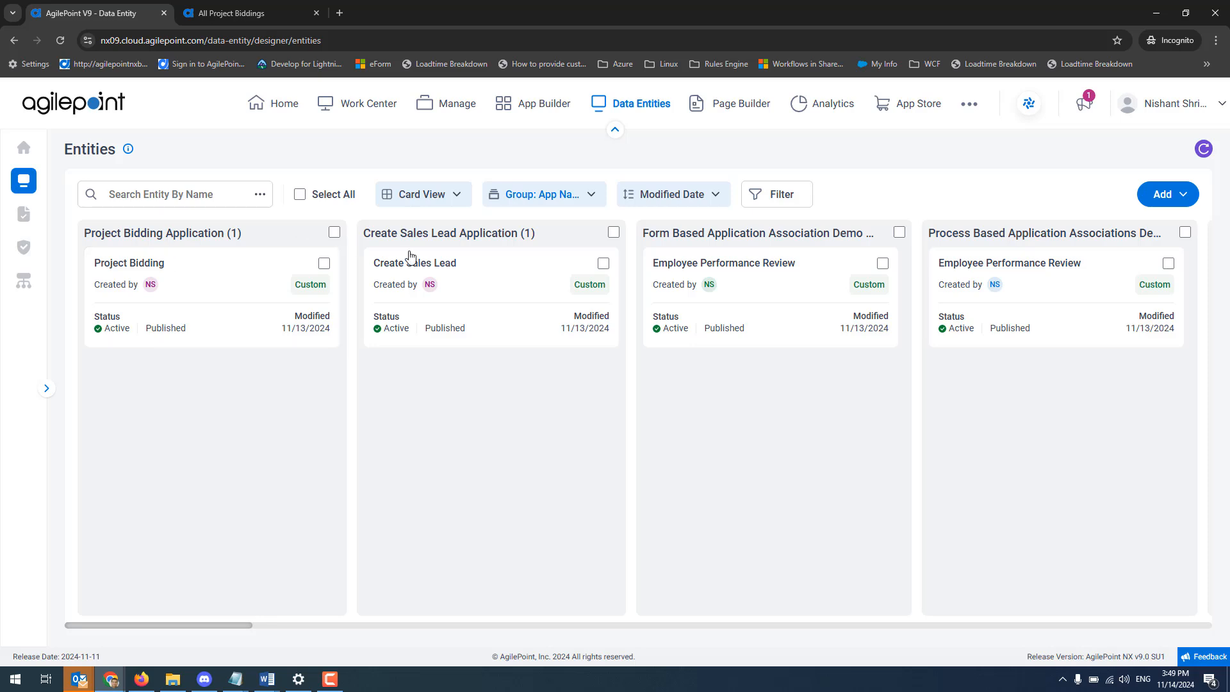
click(593, 193)
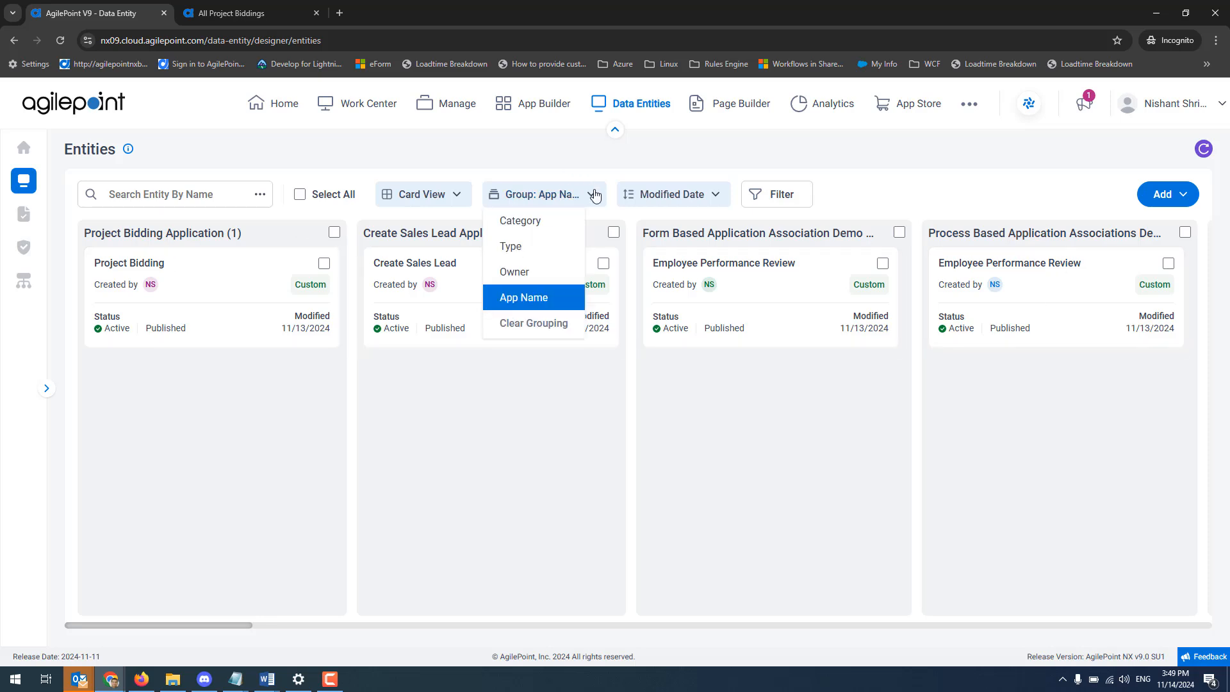
click(545, 275)
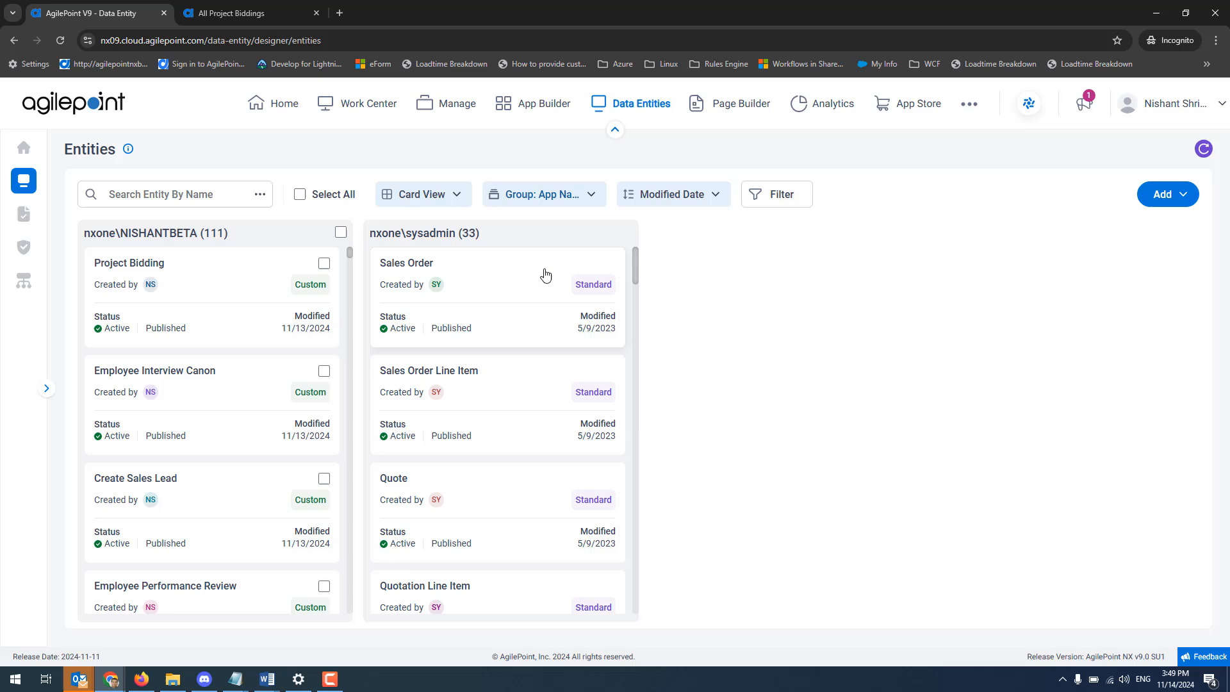
click(531, 196)
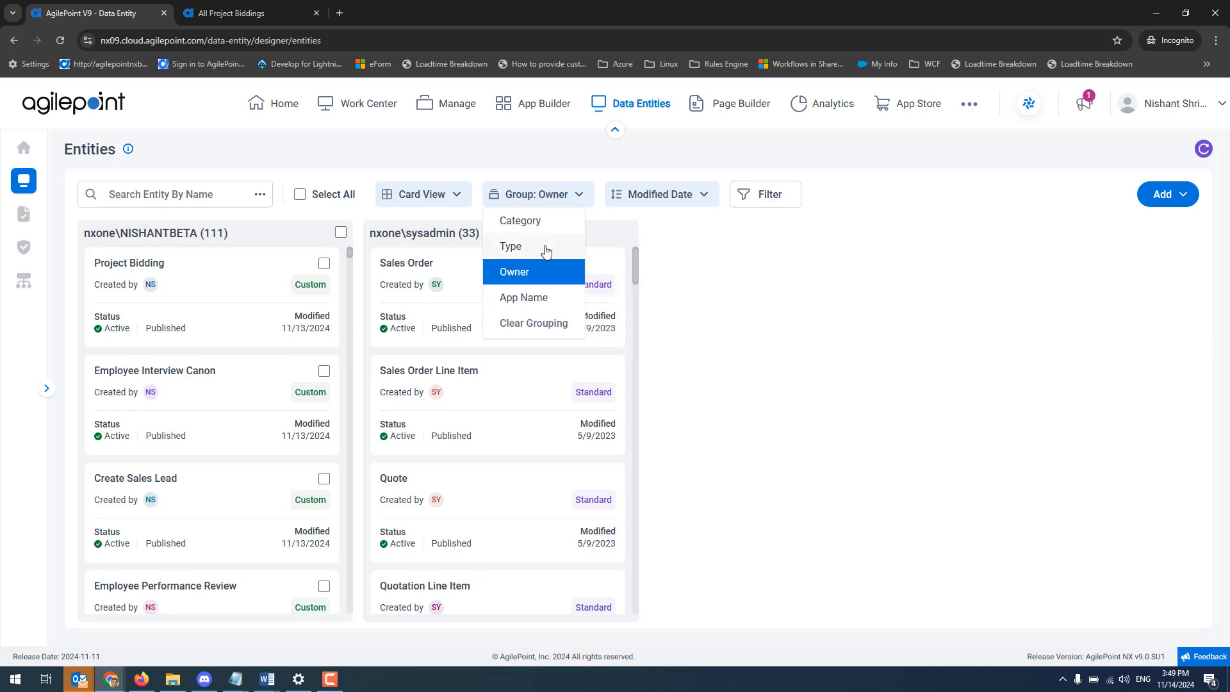
click(521, 223)
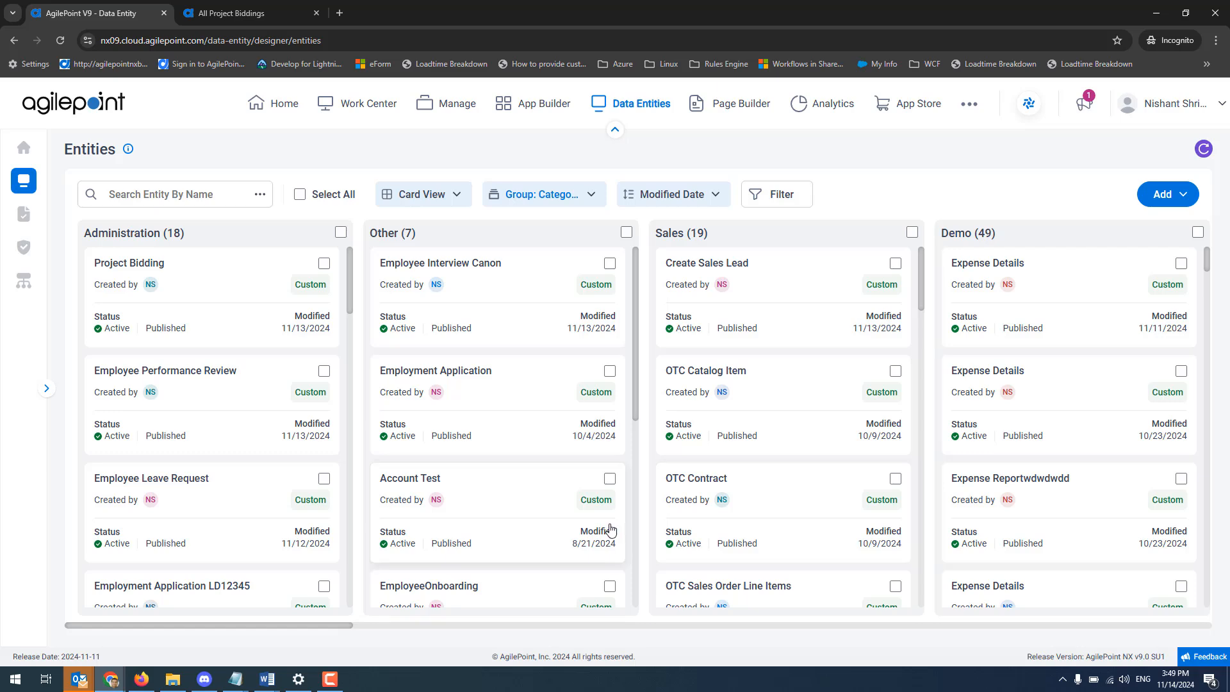
Filter the entities by the College Enrollment application name, and reset the filter.
click(775, 195)
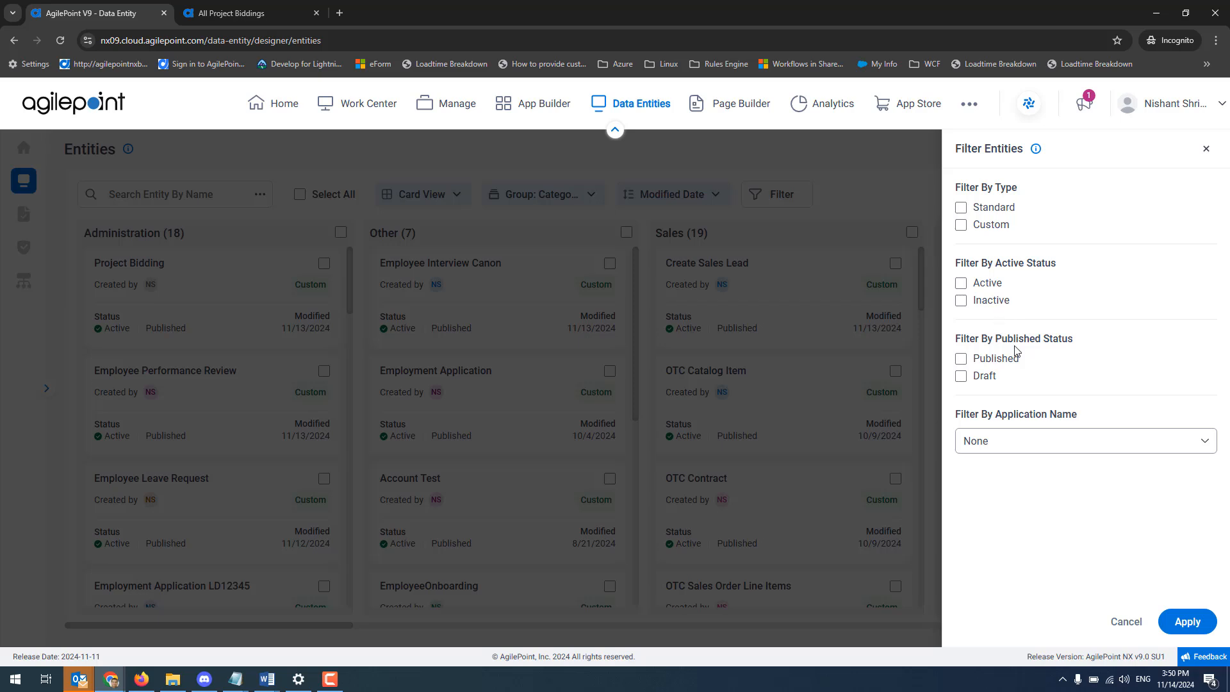
click(1055, 452)
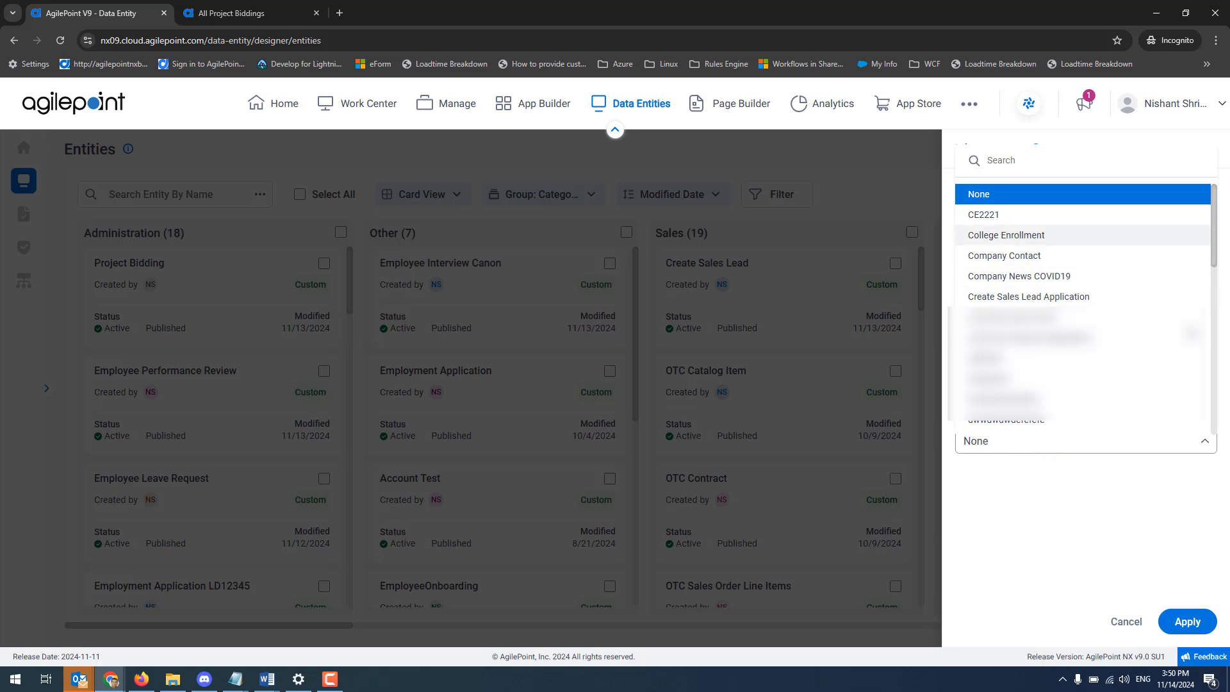
click(1005, 235)
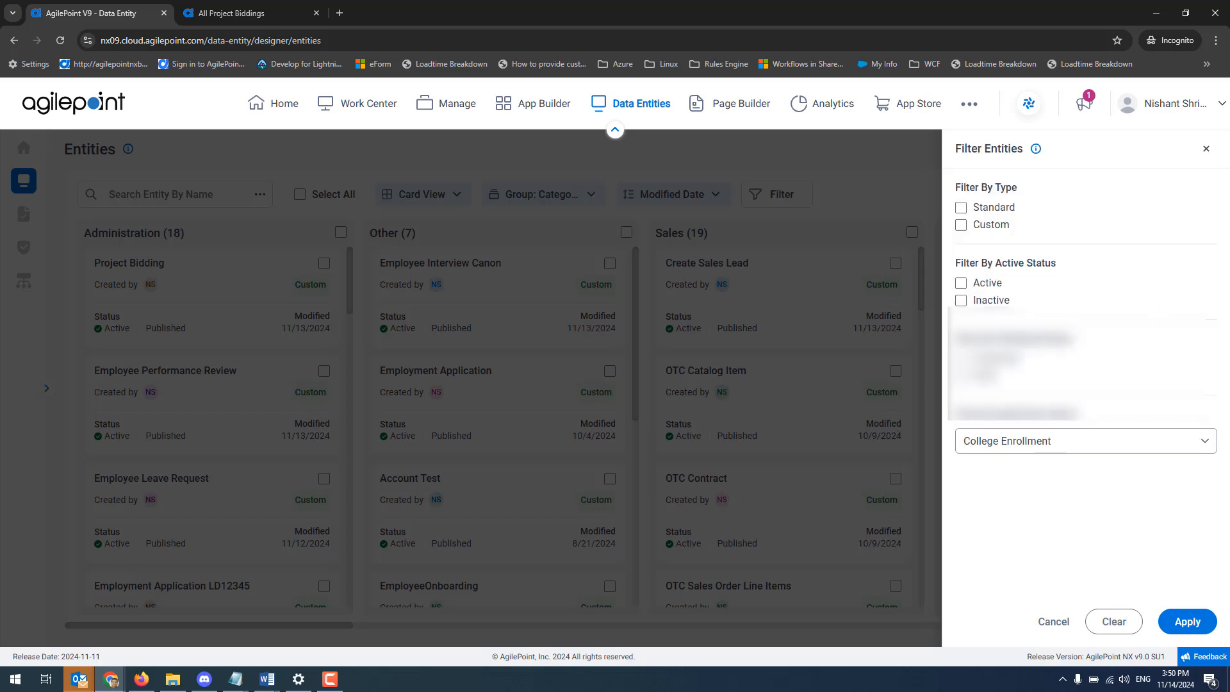
click(1185, 623)
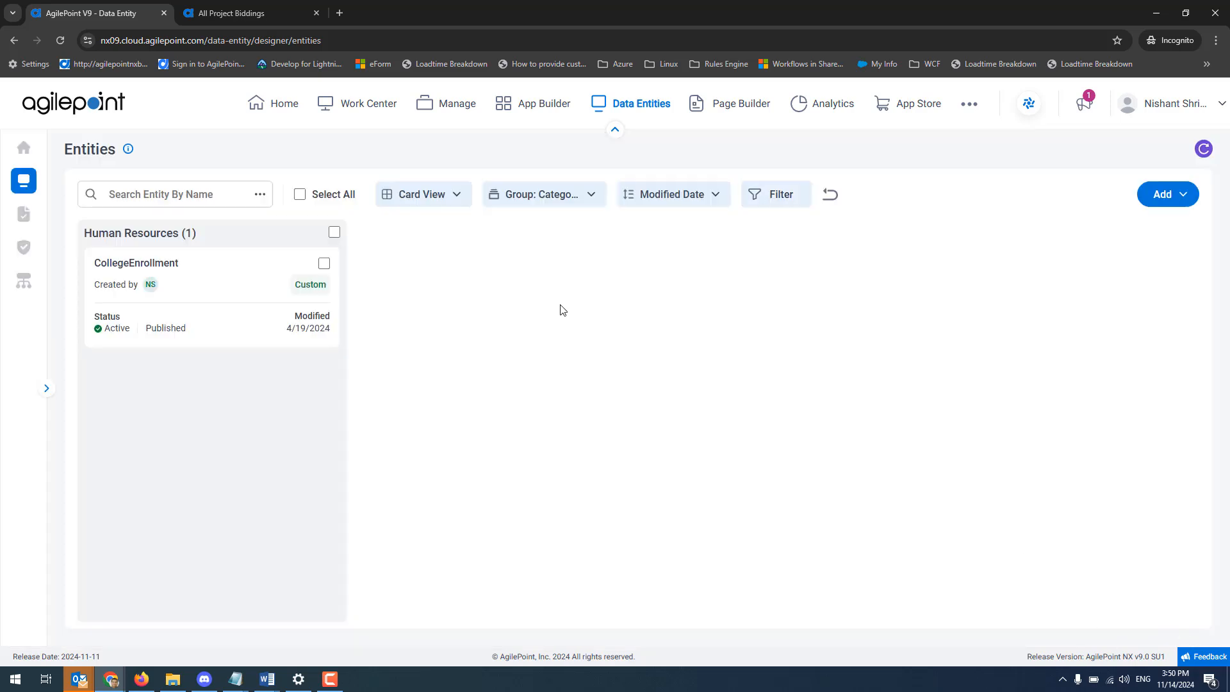
click(833, 201)
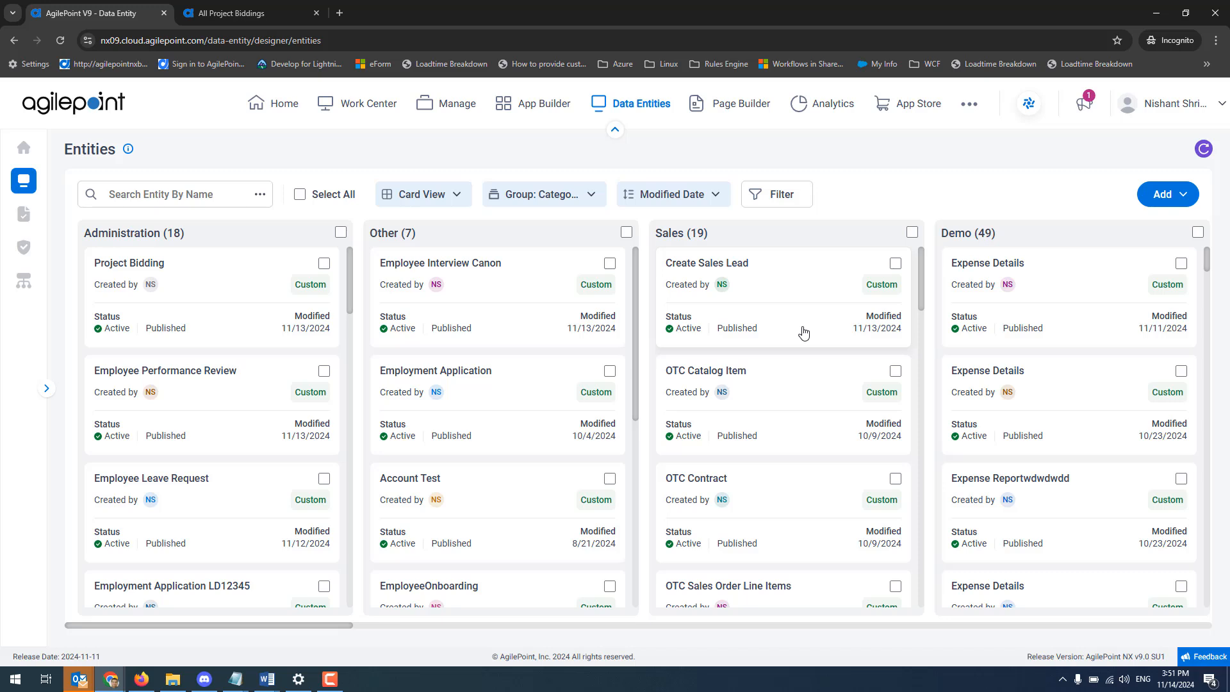
Select the Project Bidding and Employee Performance Review entities, and examine the Delete Entities and Bulk Export options without deleting or exporting.
click(324, 265)
click(324, 371)
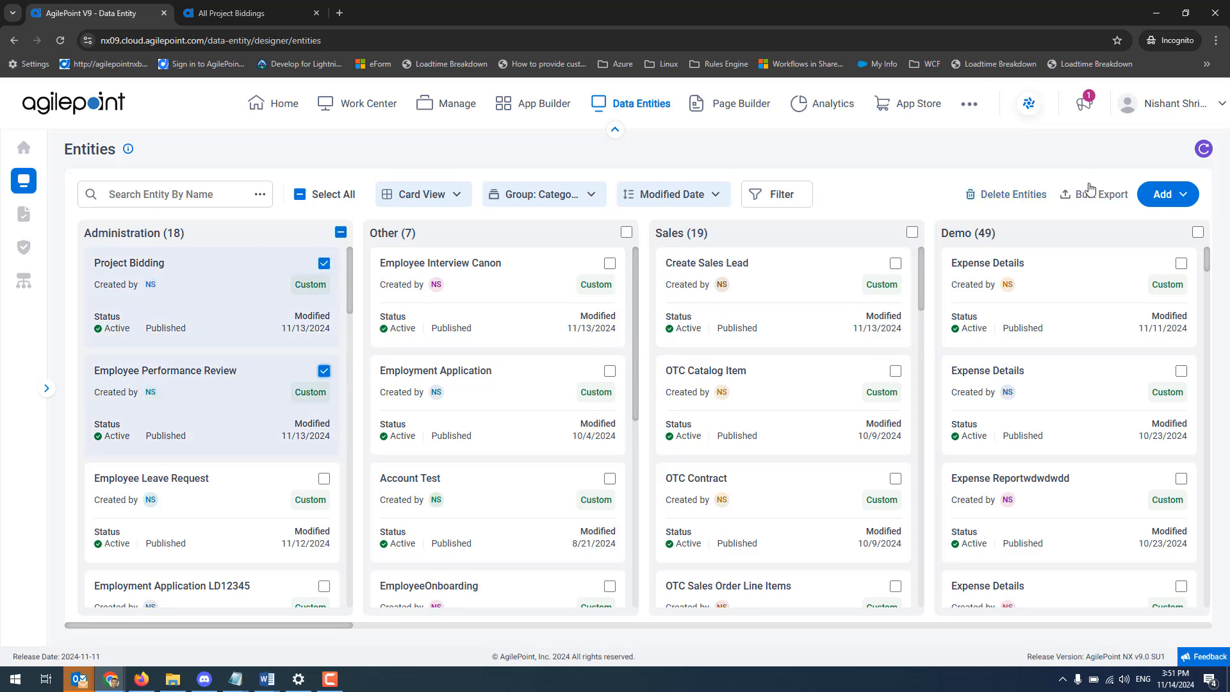
click(1017, 195)
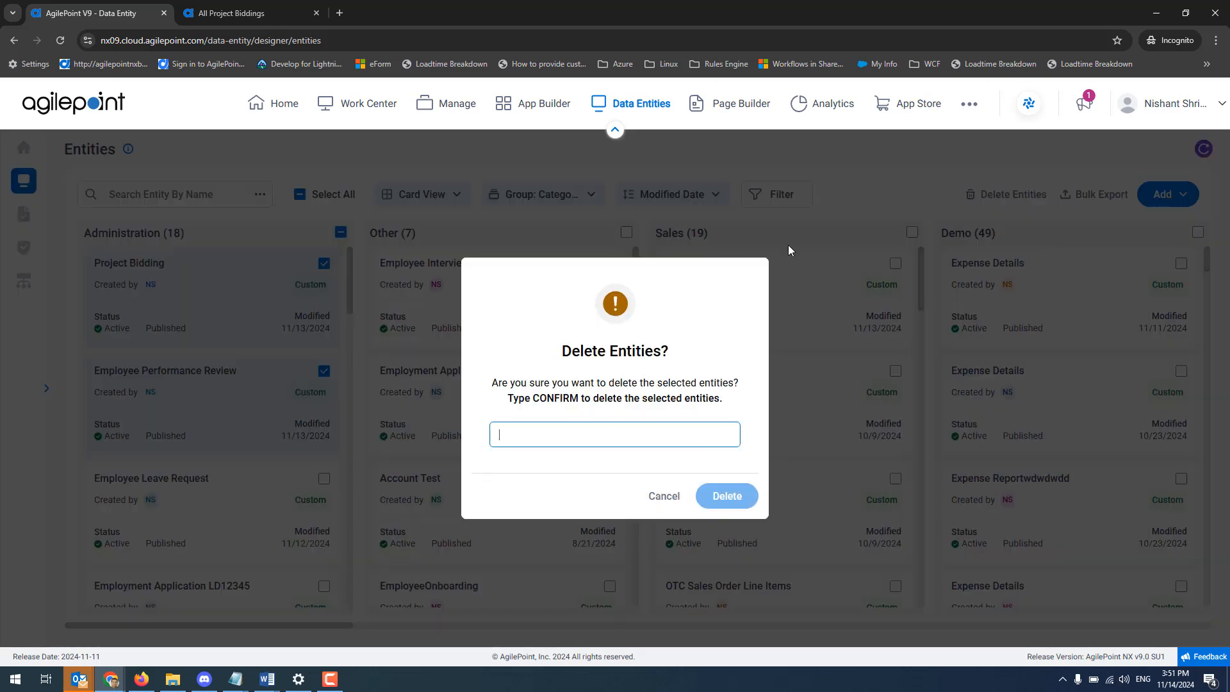
click(664, 497)
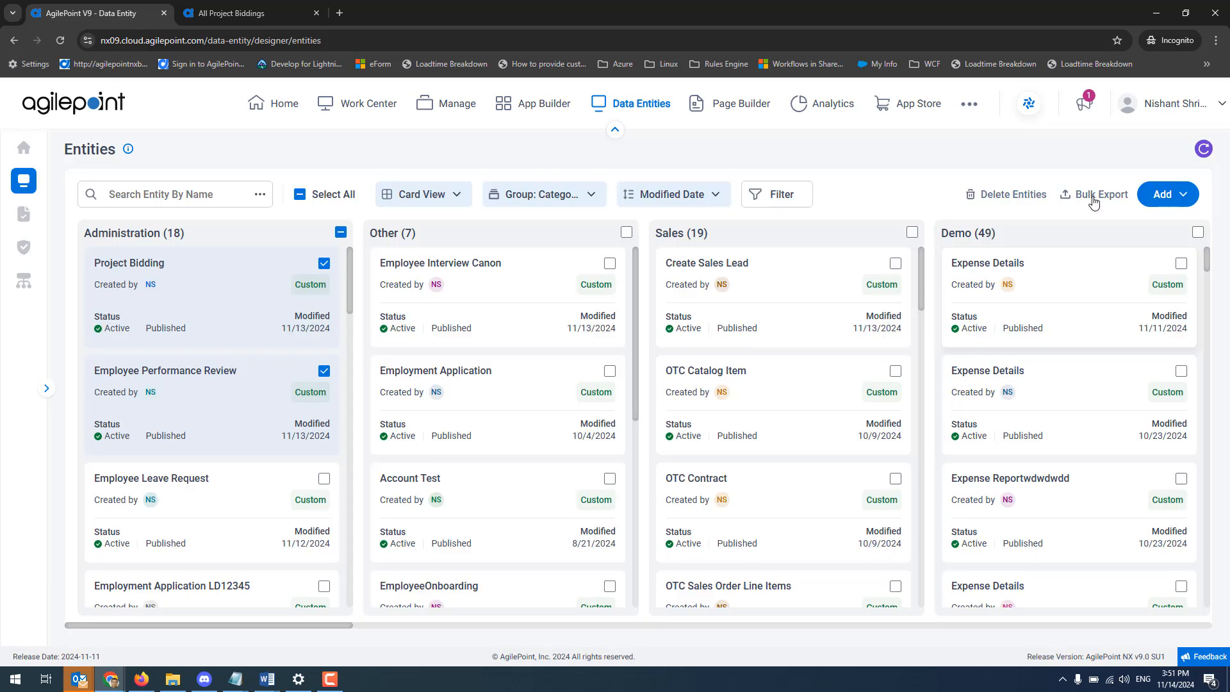
click(1096, 195)
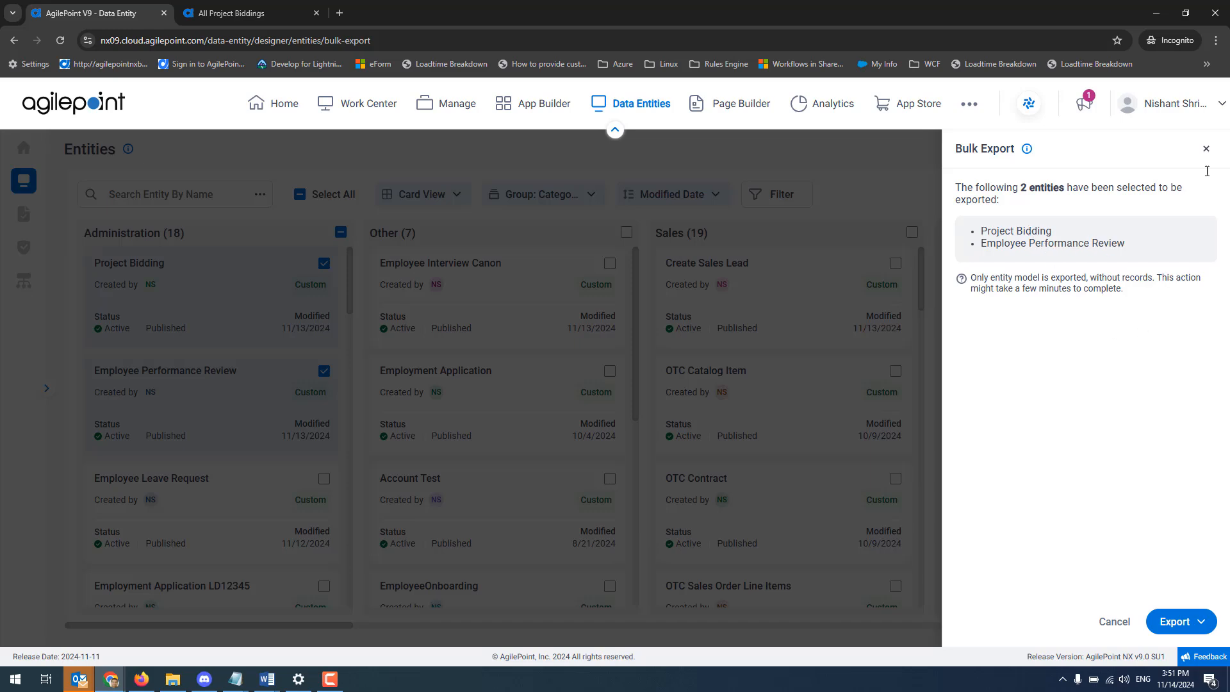
click(1207, 150)
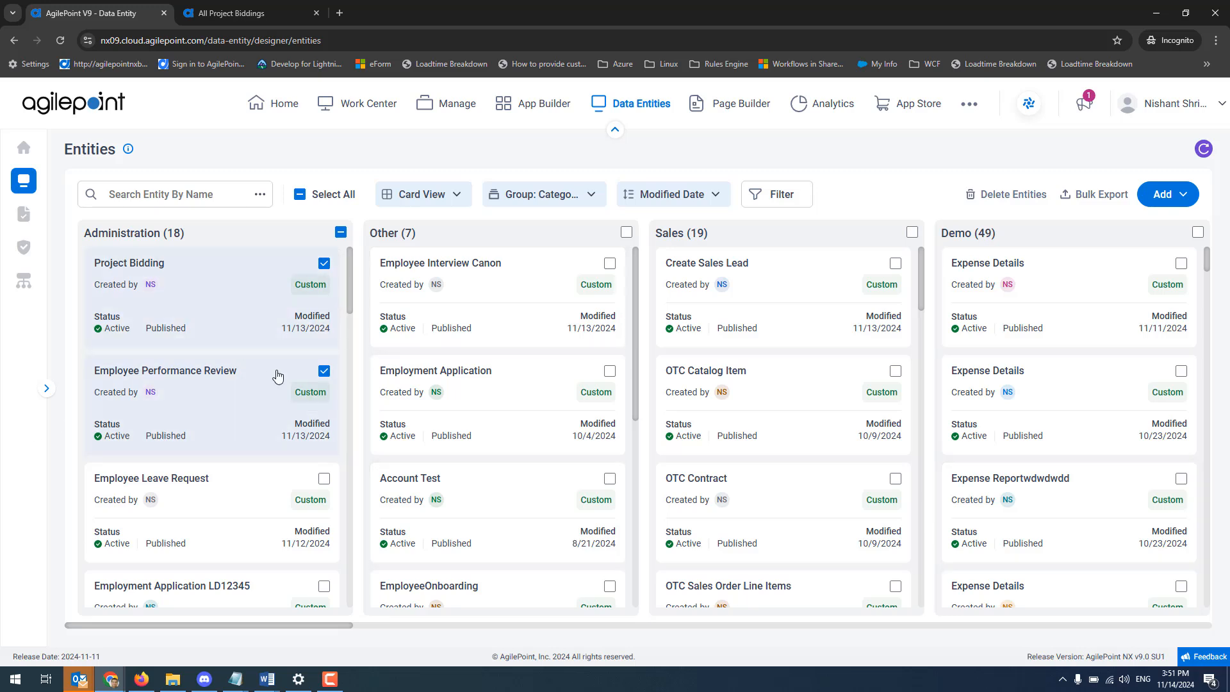
Open the Employee Performance Review entity and review its basic information and other details.
click(240, 397)
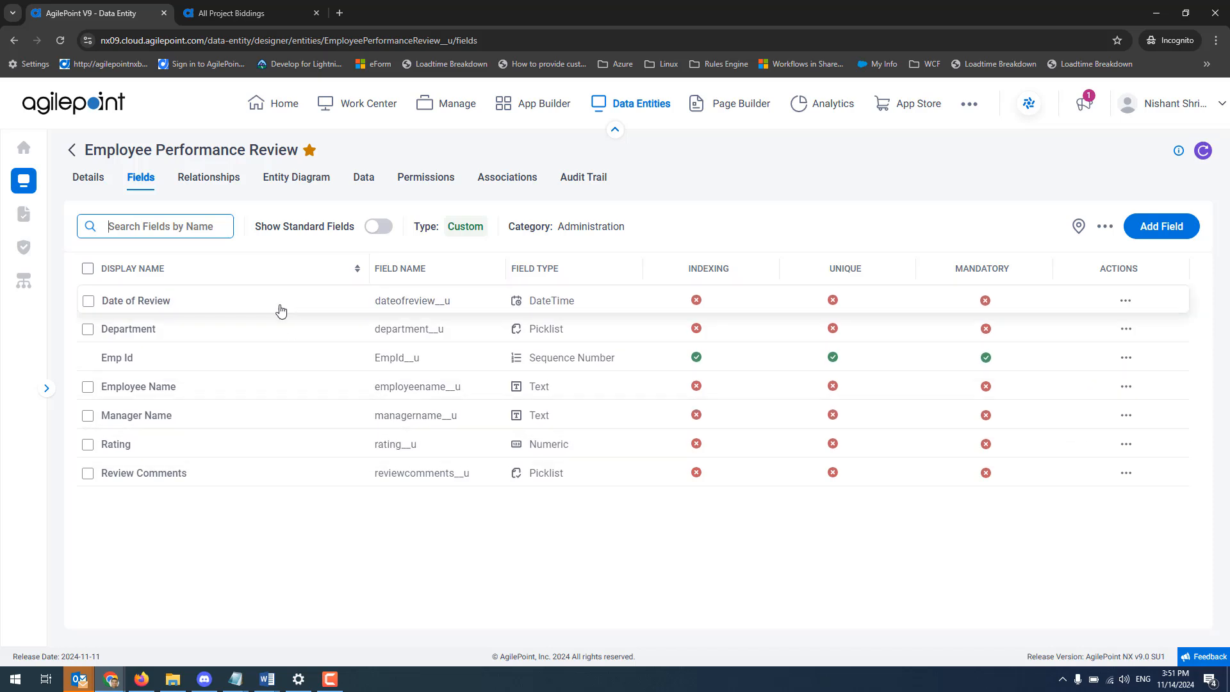
click(95, 180)
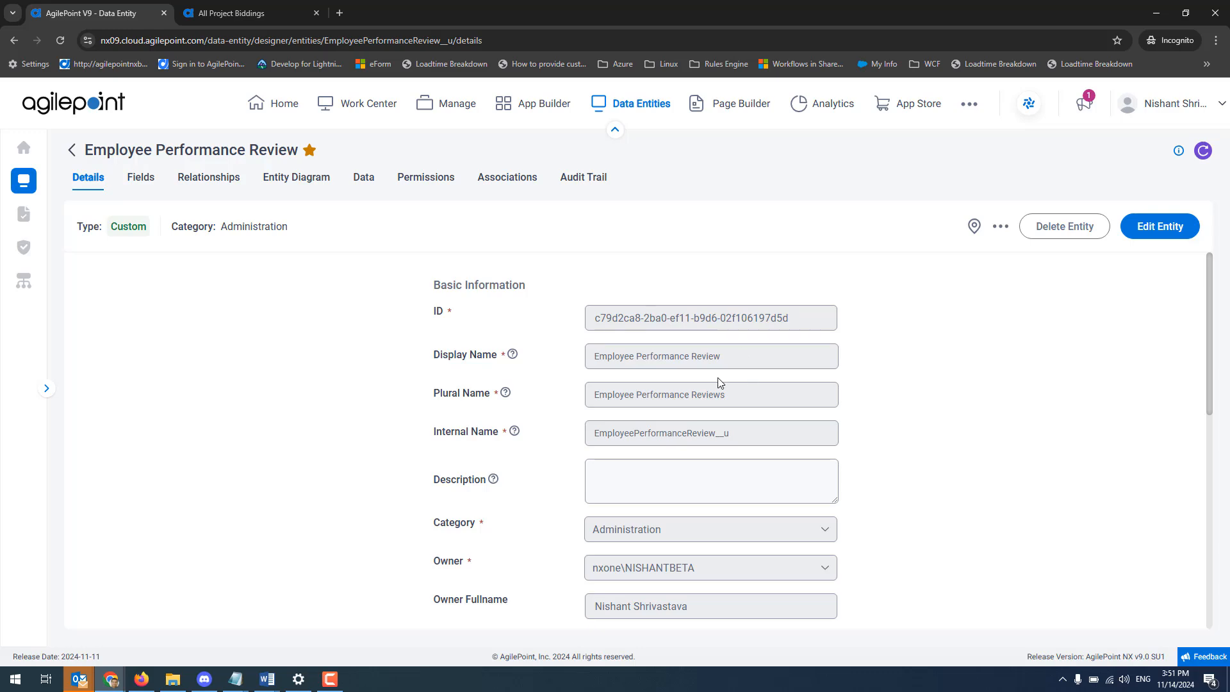
scroll(719, 382, down, 10)
scroll(719, 382, up, 10)
scroll(718, 382, up, 1)
Examine the entity's fields with standard fields shown and hidden, along with its relationships and entity diagram.
click(143, 182)
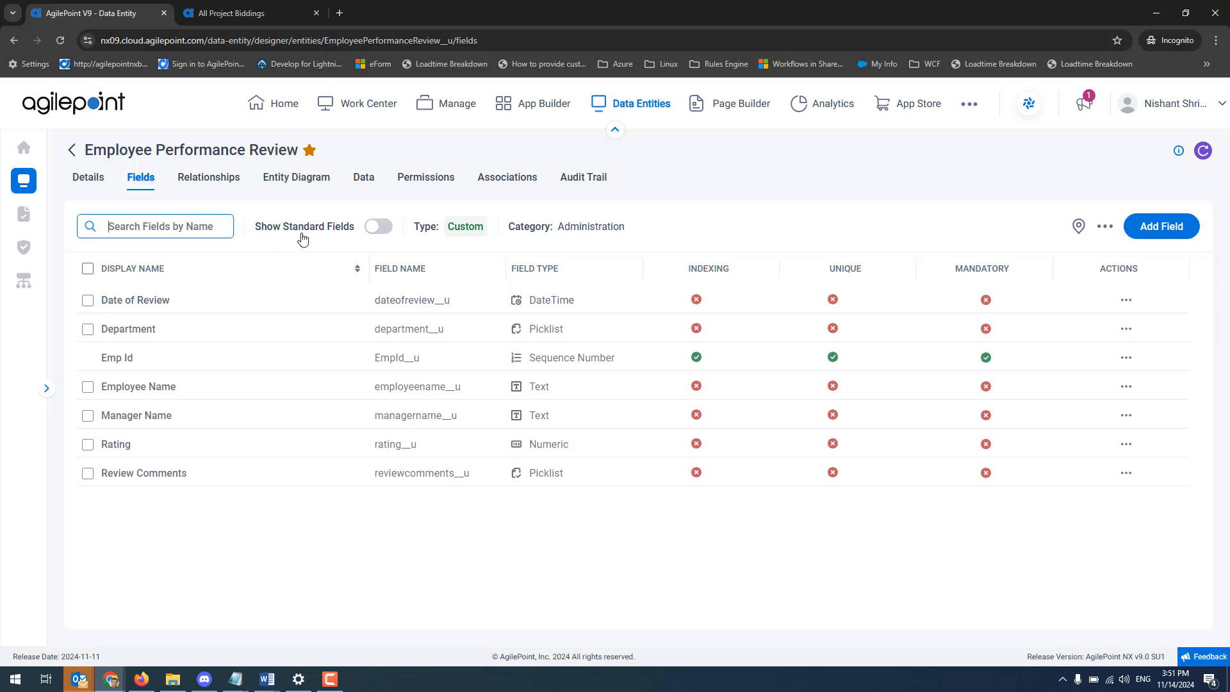
click(383, 232)
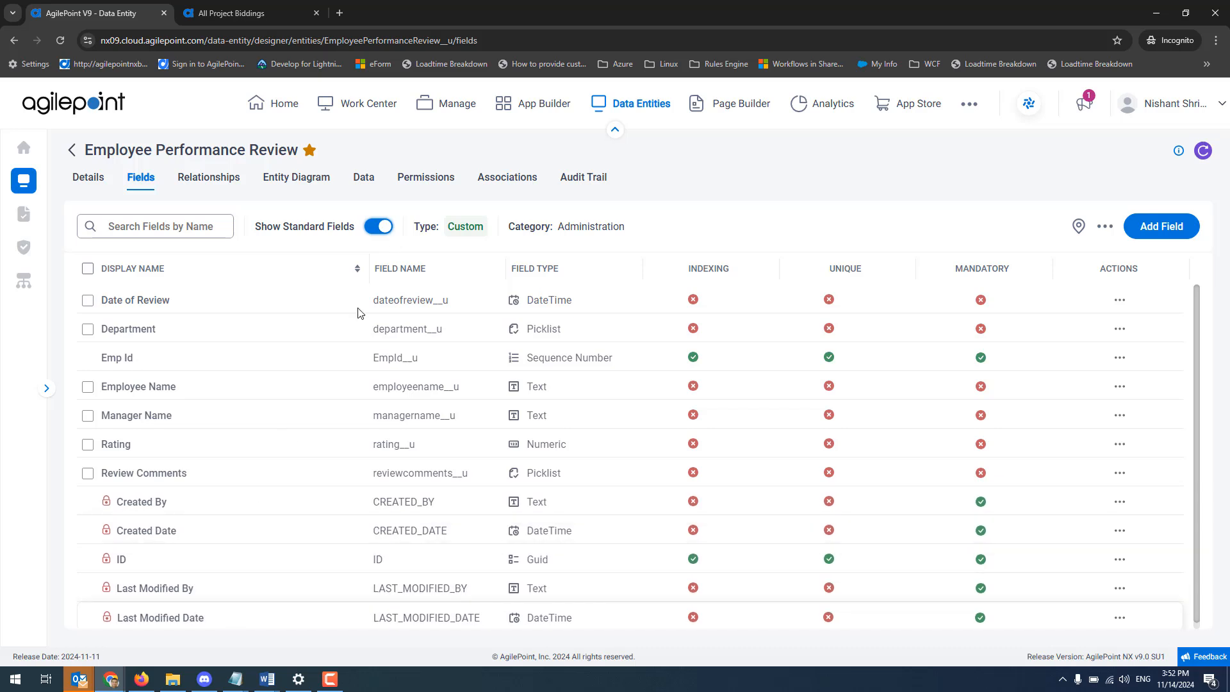
click(384, 230)
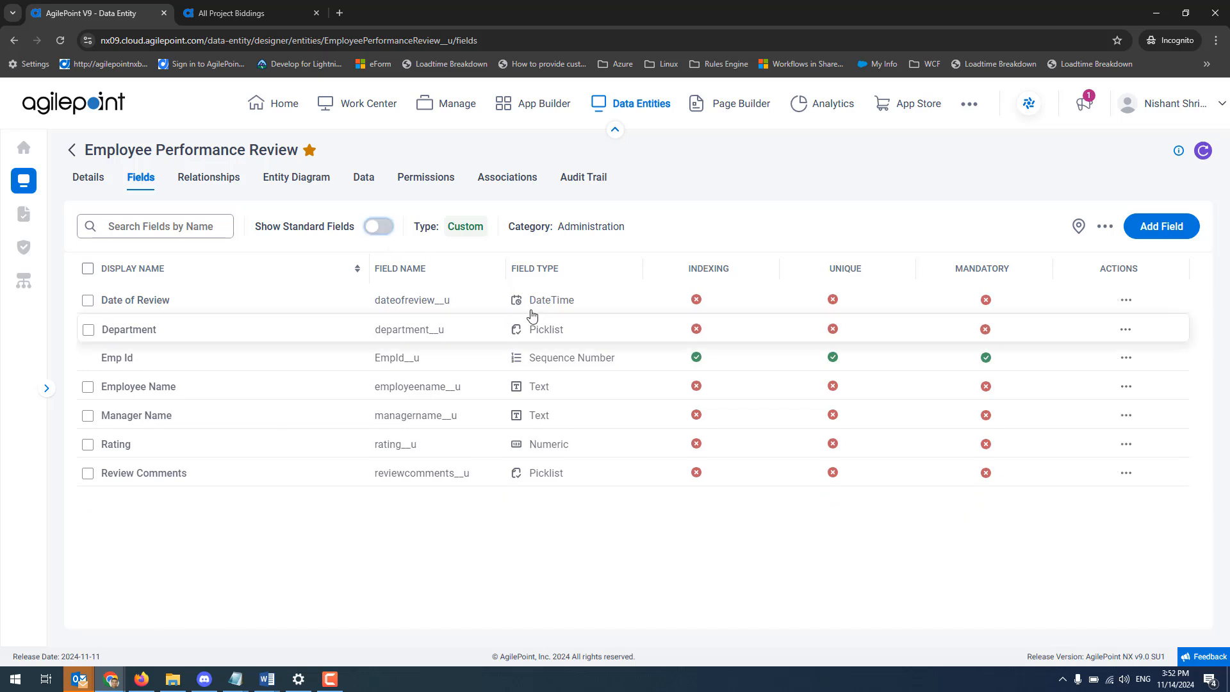
click(228, 180)
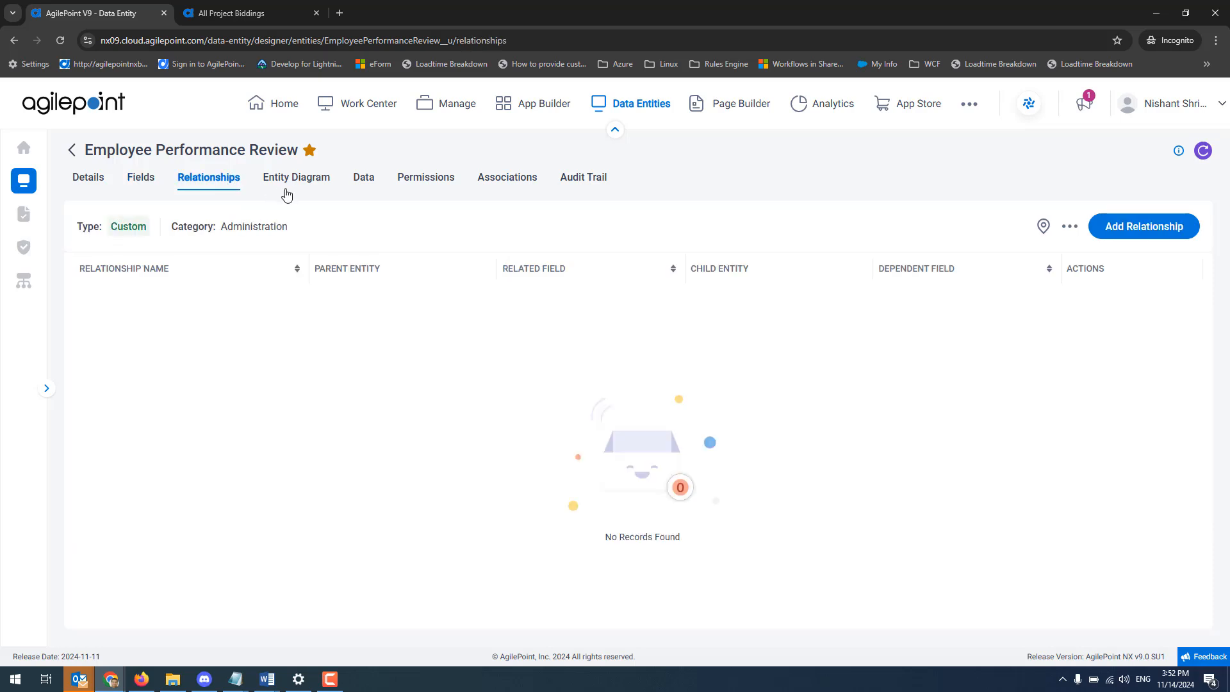
click(291, 179)
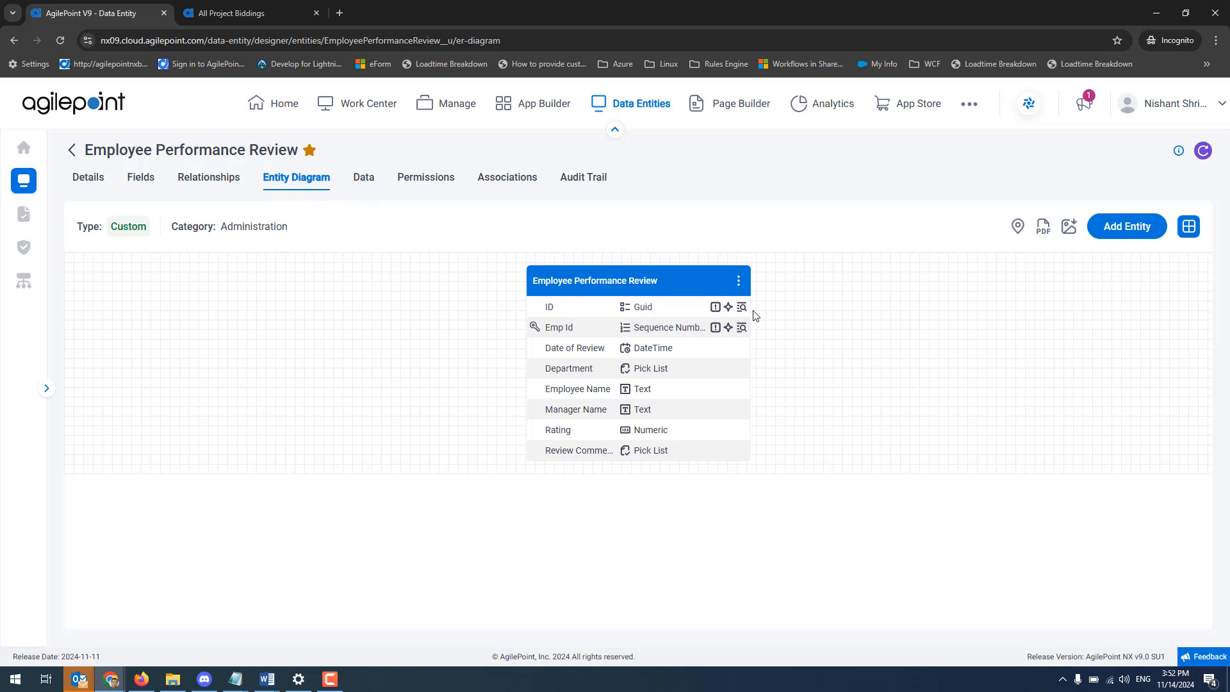
View the entity's data records, examine the filter value, record grouping and field order settings, and close the filters without applying them.
click(364, 179)
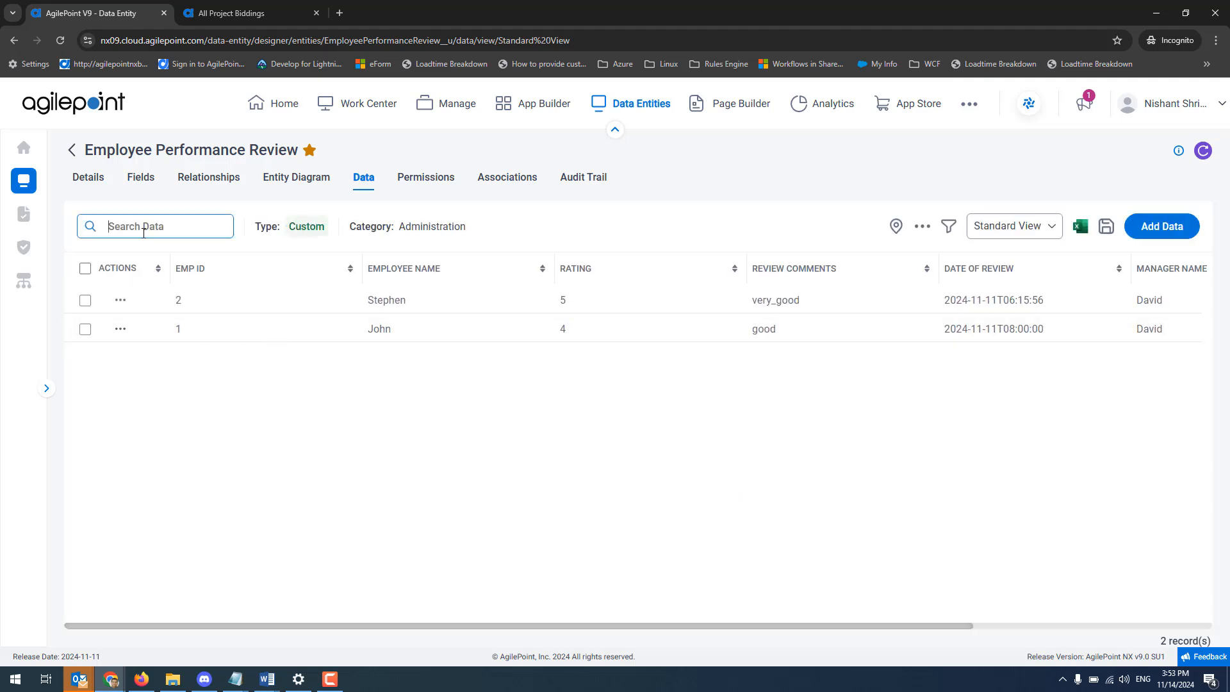
click(949, 228)
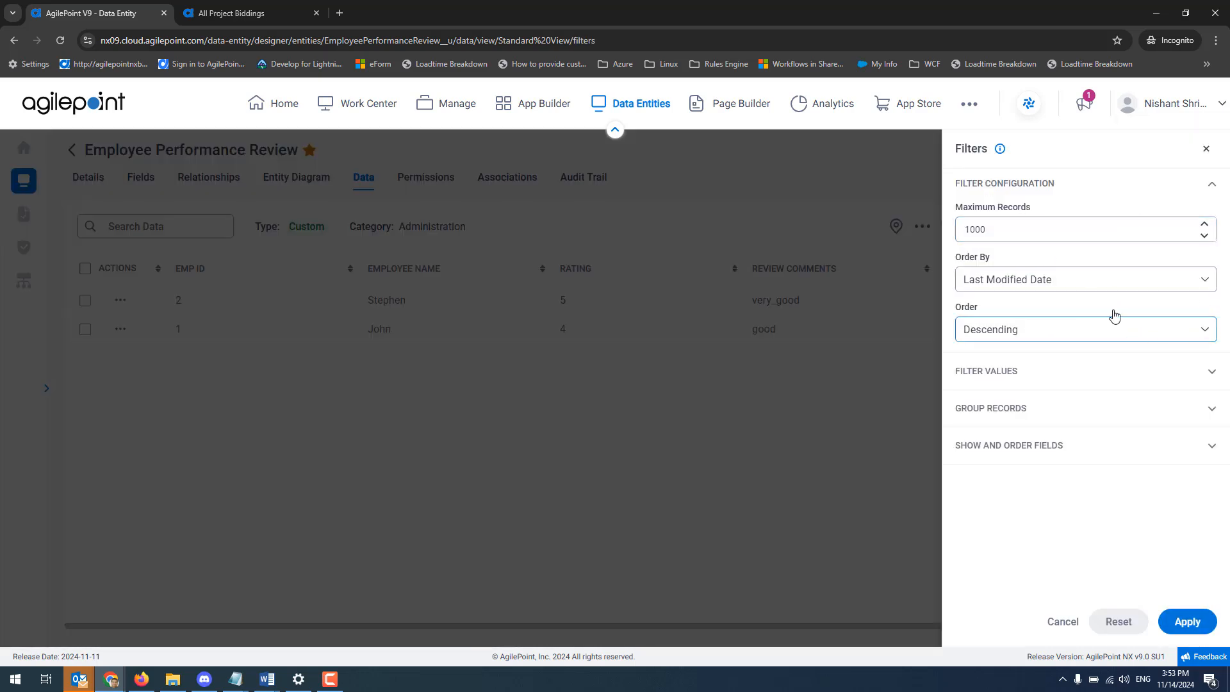
click(1065, 381)
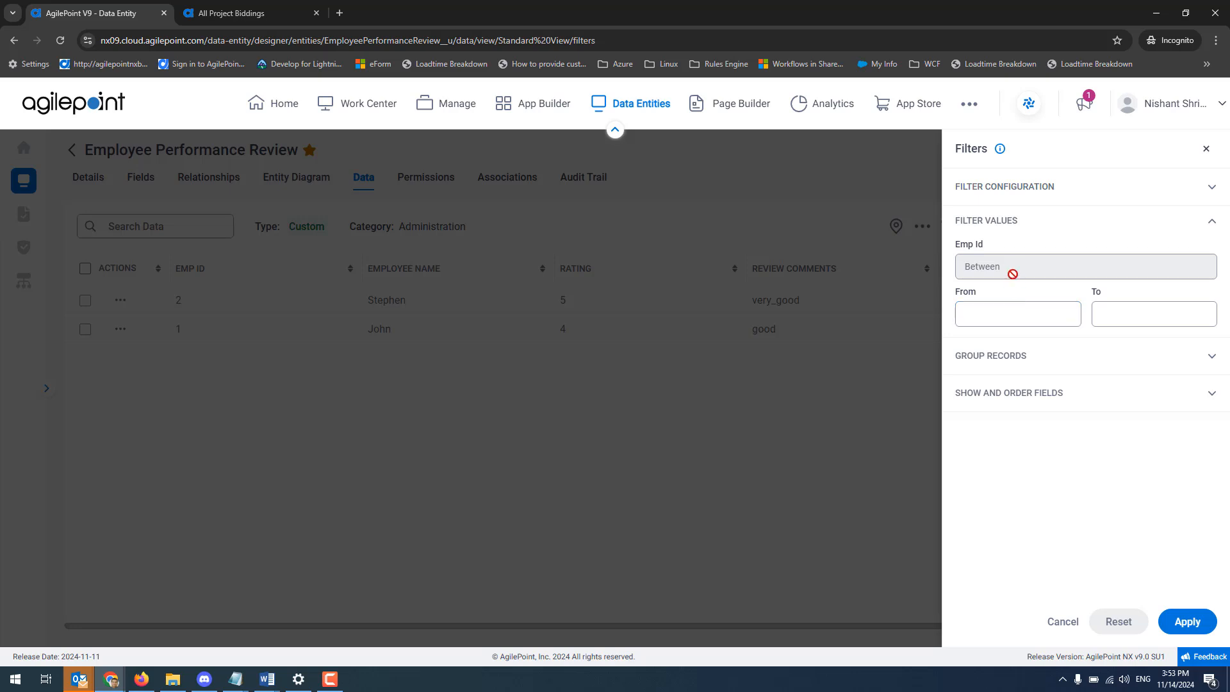
click(987, 314)
click(1076, 356)
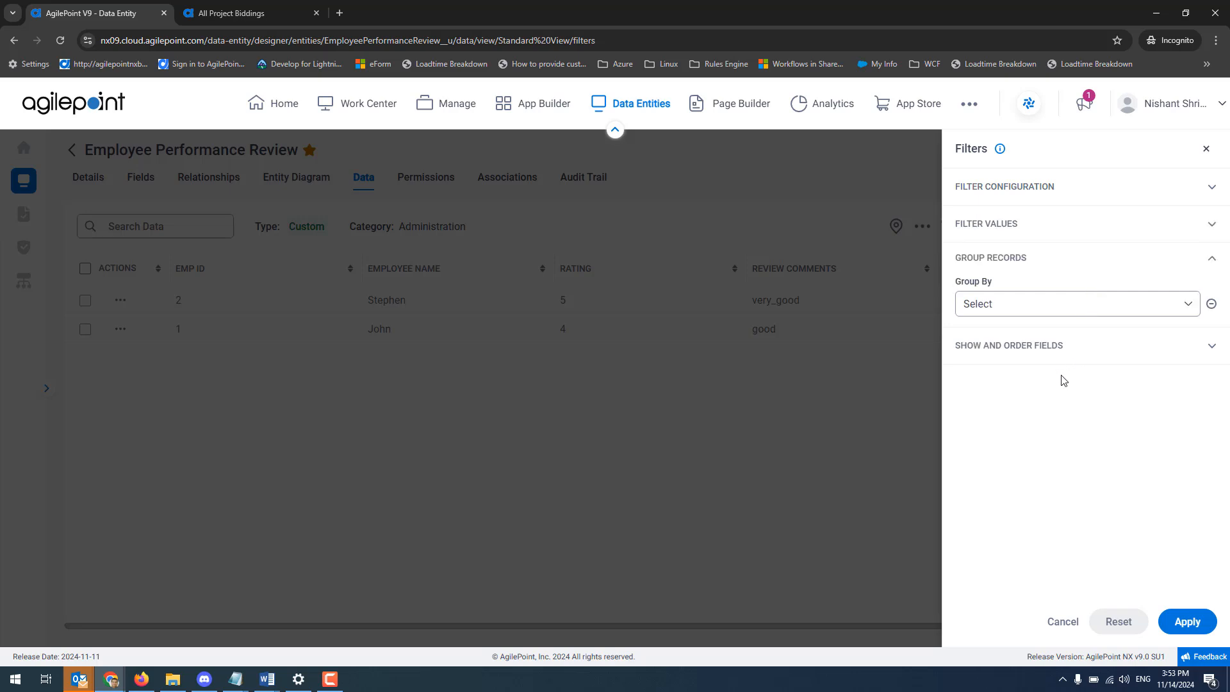
click(1060, 343)
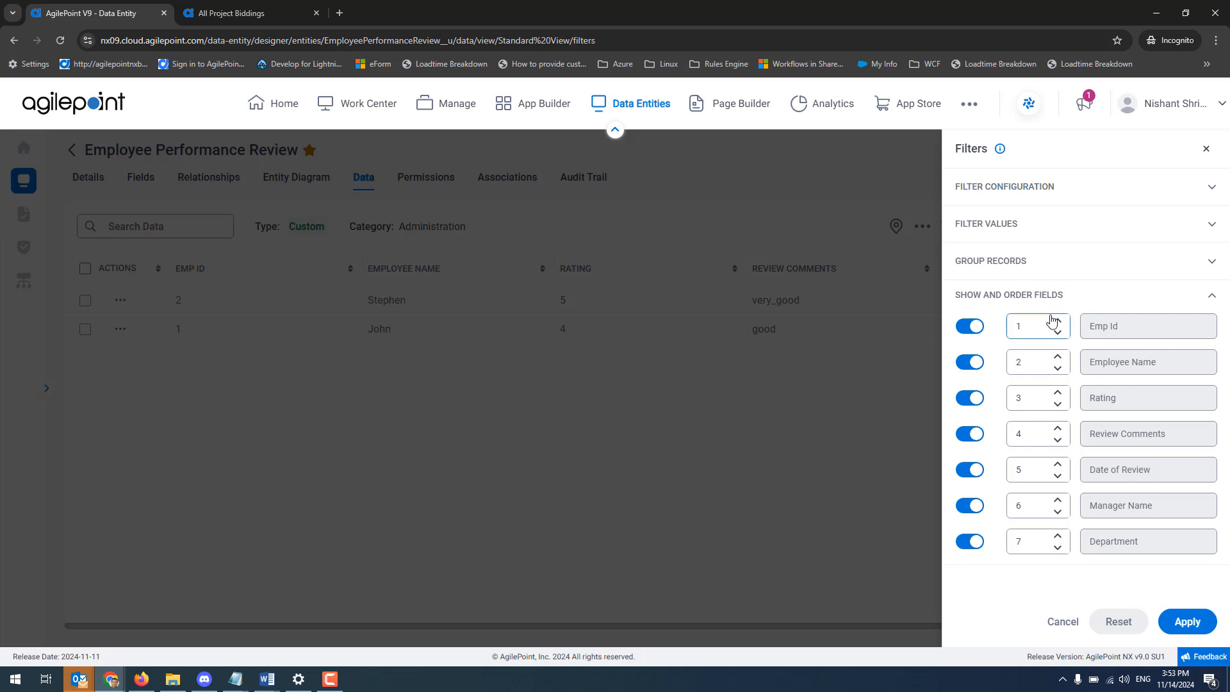
click(1066, 622)
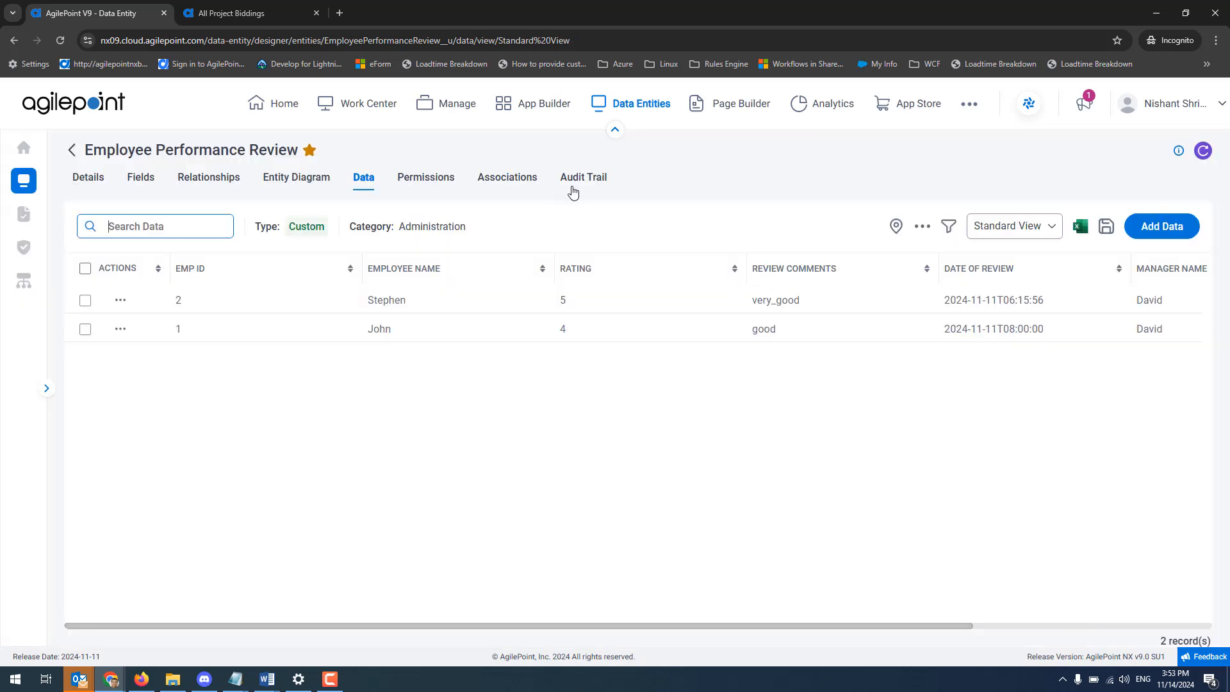
Review the entity's permission roles, application associations and audit trail entries.
click(442, 183)
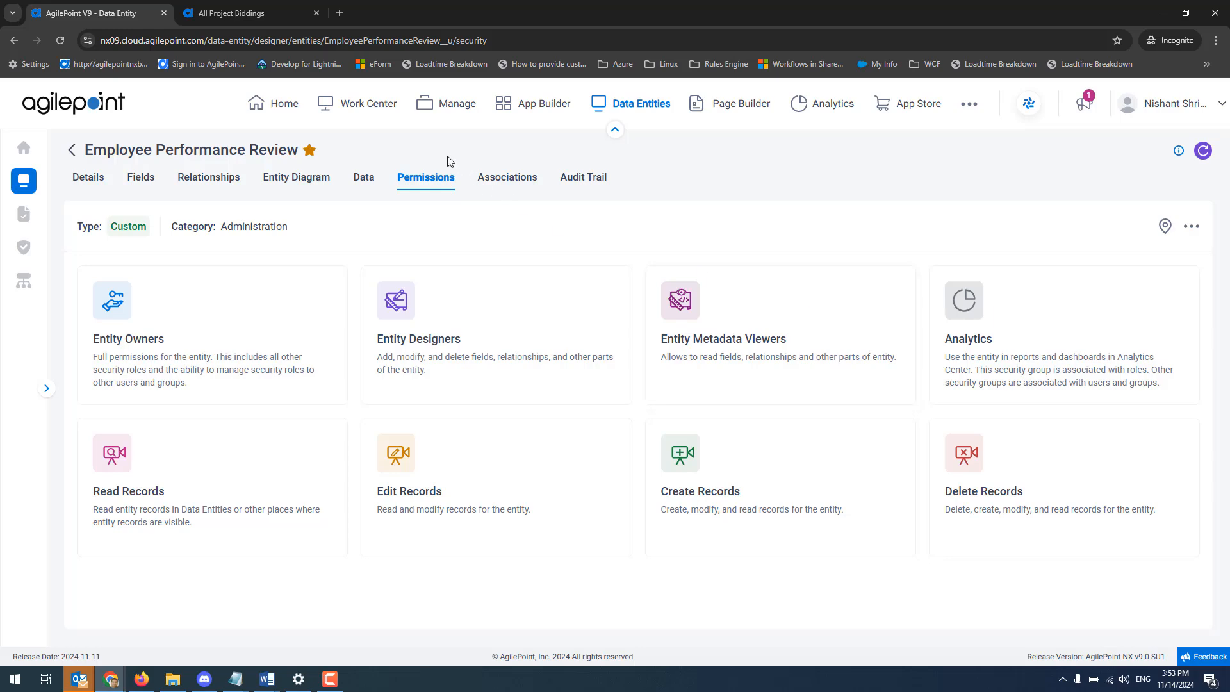
click(504, 180)
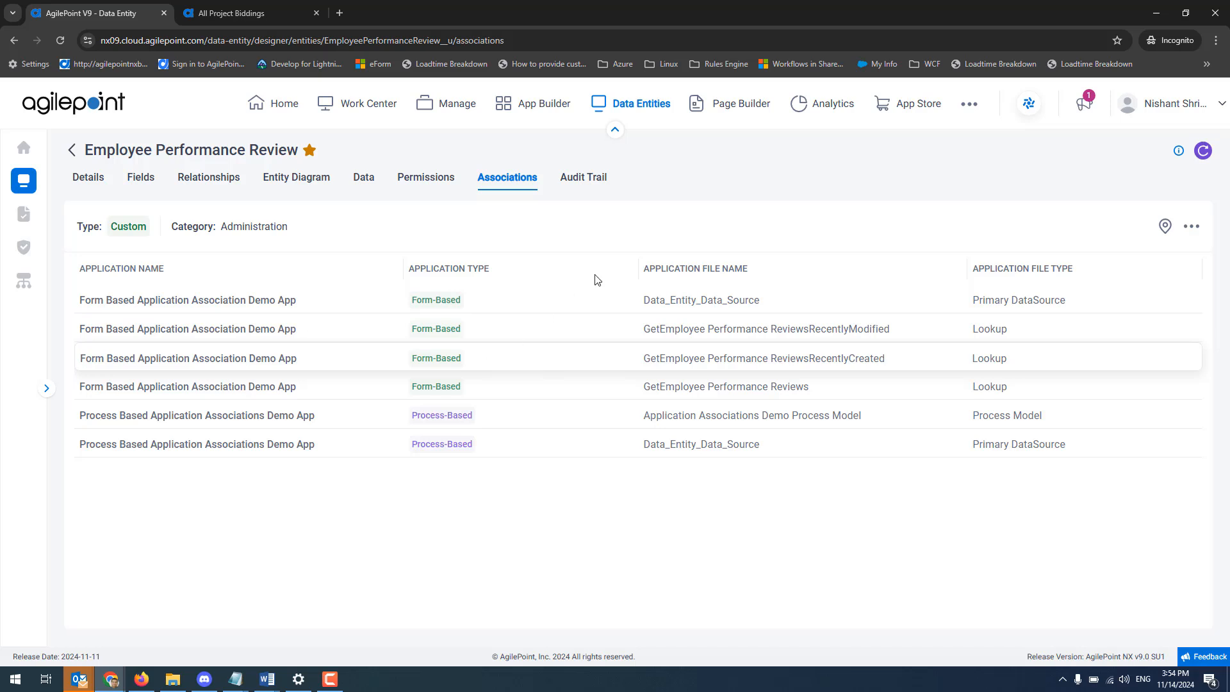
click(585, 184)
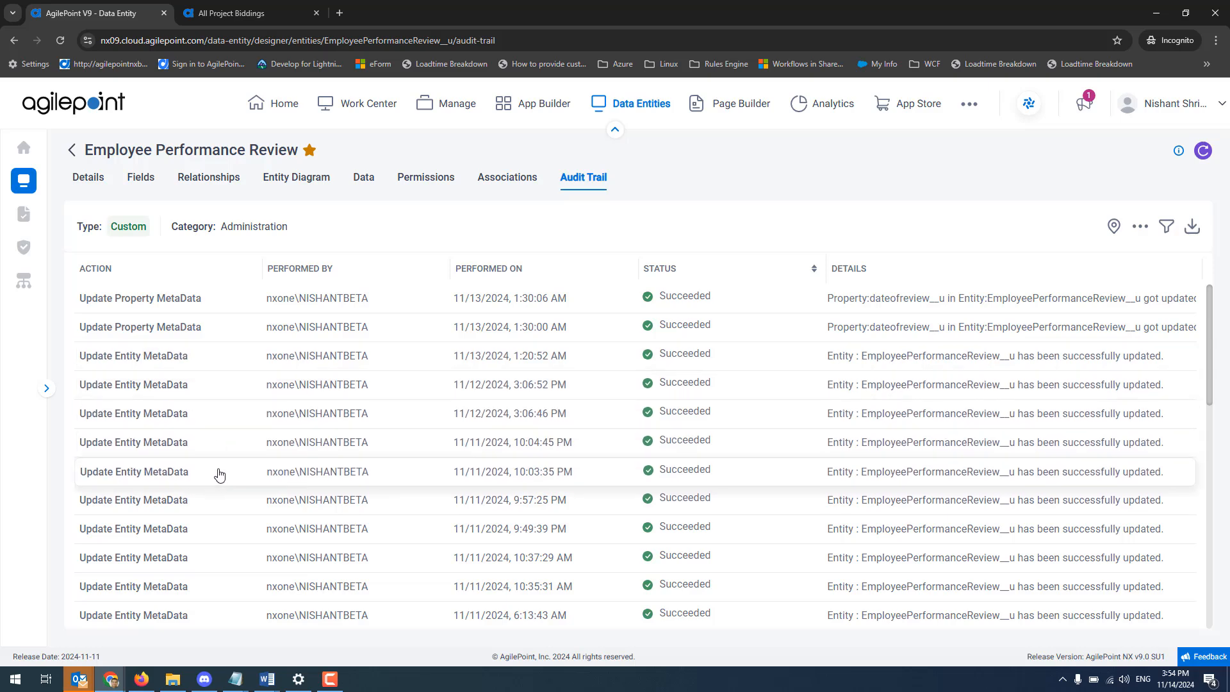
scroll(241, 482, down, 3)
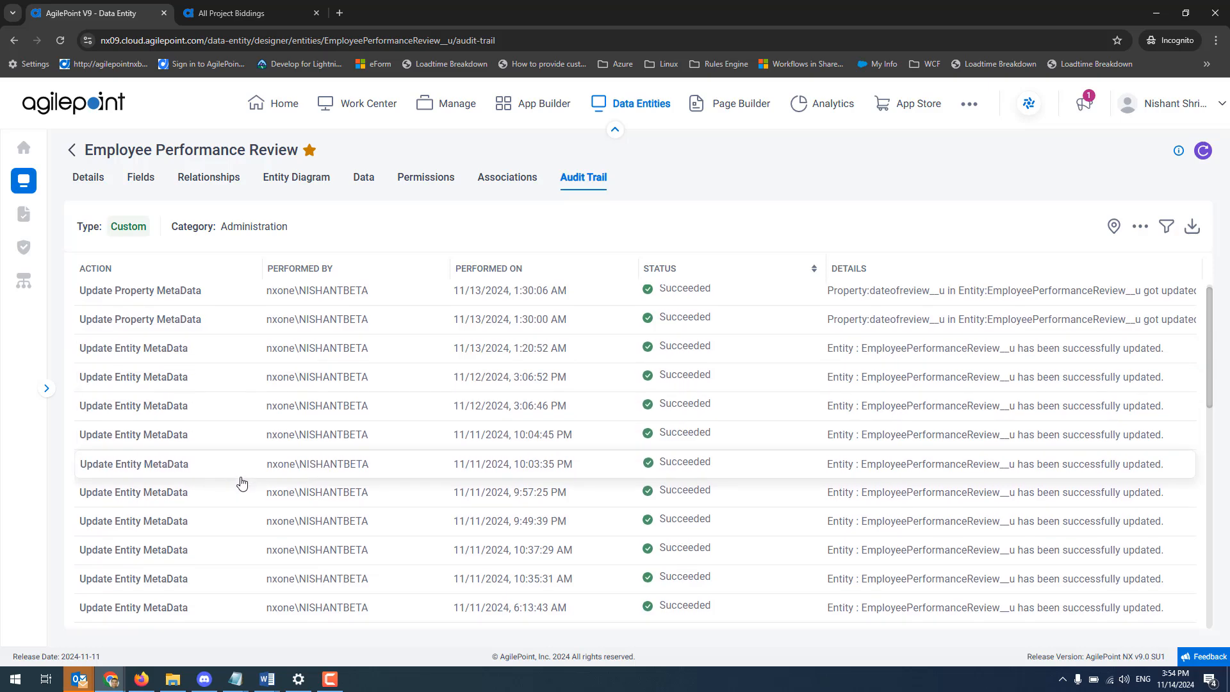
Look through the remaining audit trail entries and examine the audit trail filter options, closing them without applying any.
scroll(241, 482, down, 1)
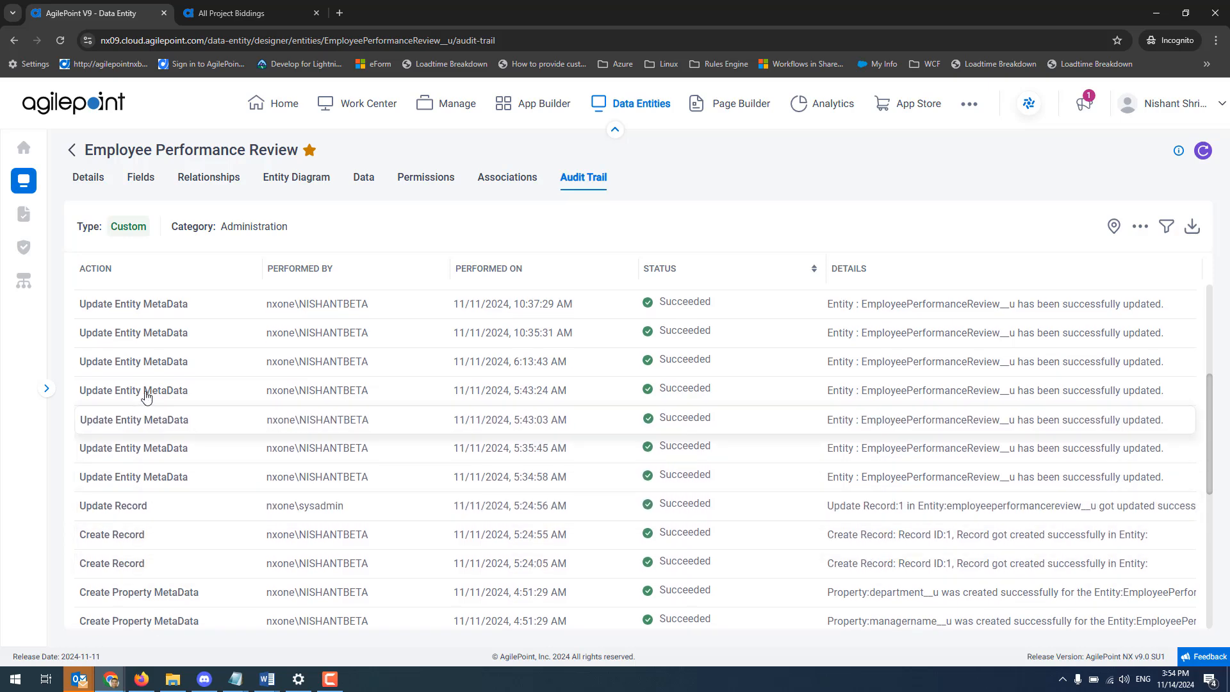
scroll(255, 516, down, 3)
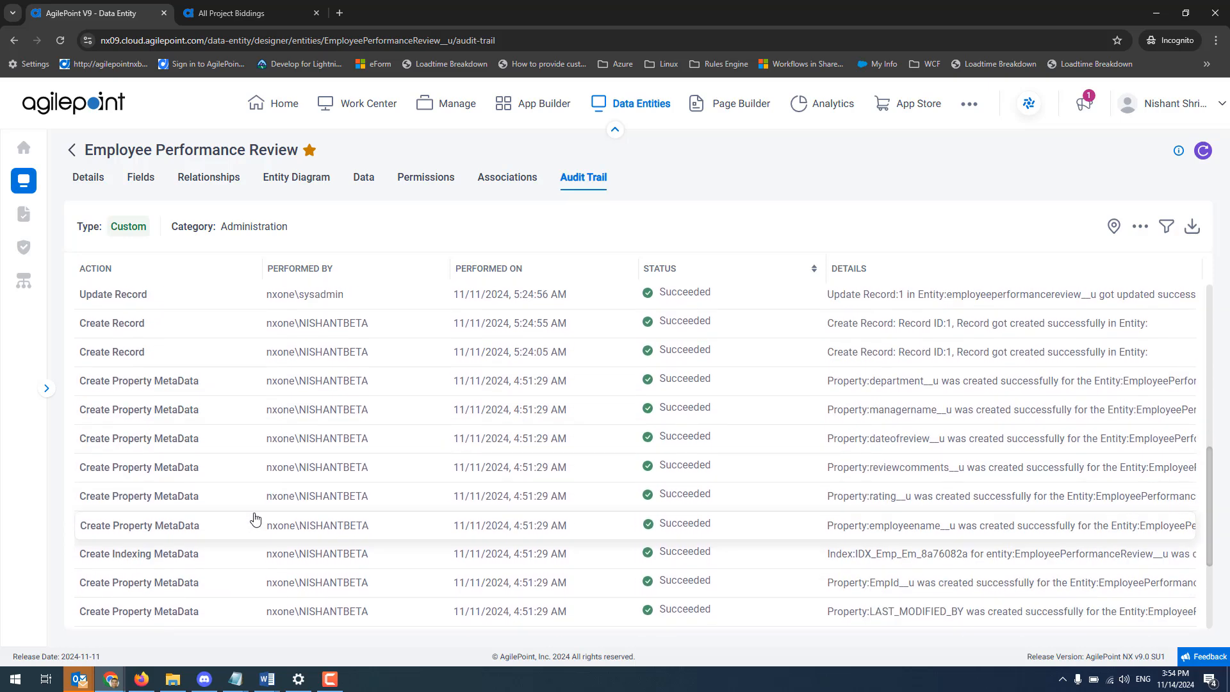
scroll(254, 516, up, 6)
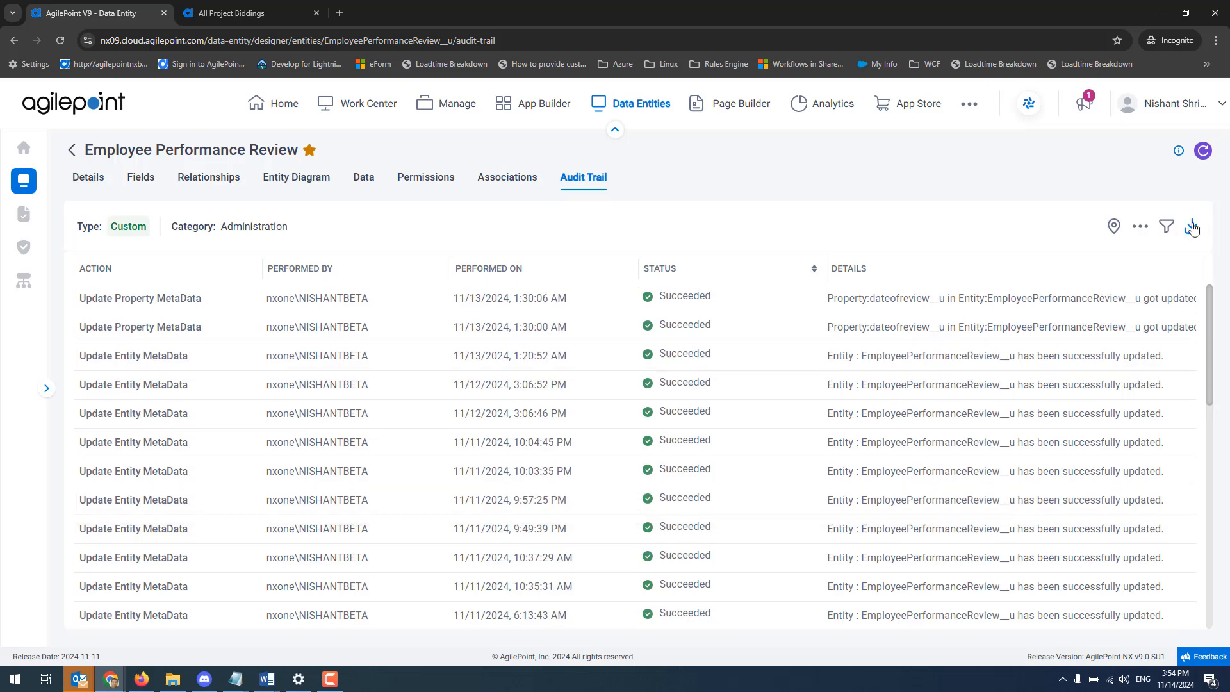
click(1166, 227)
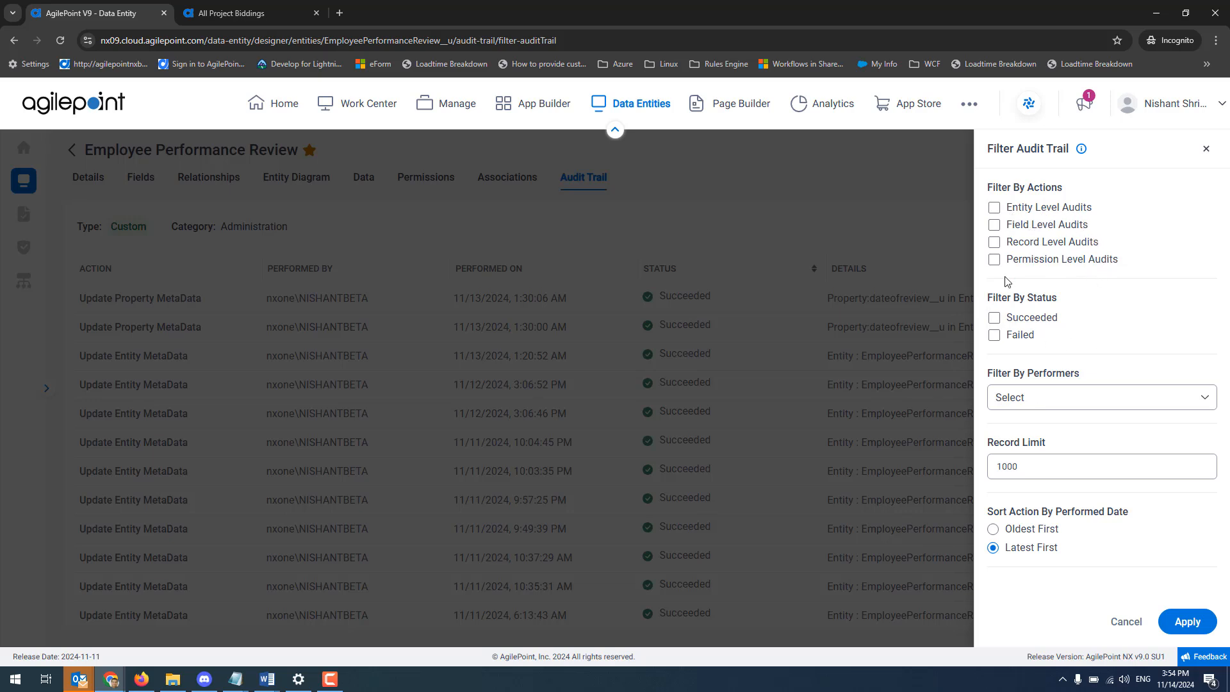
click(1205, 151)
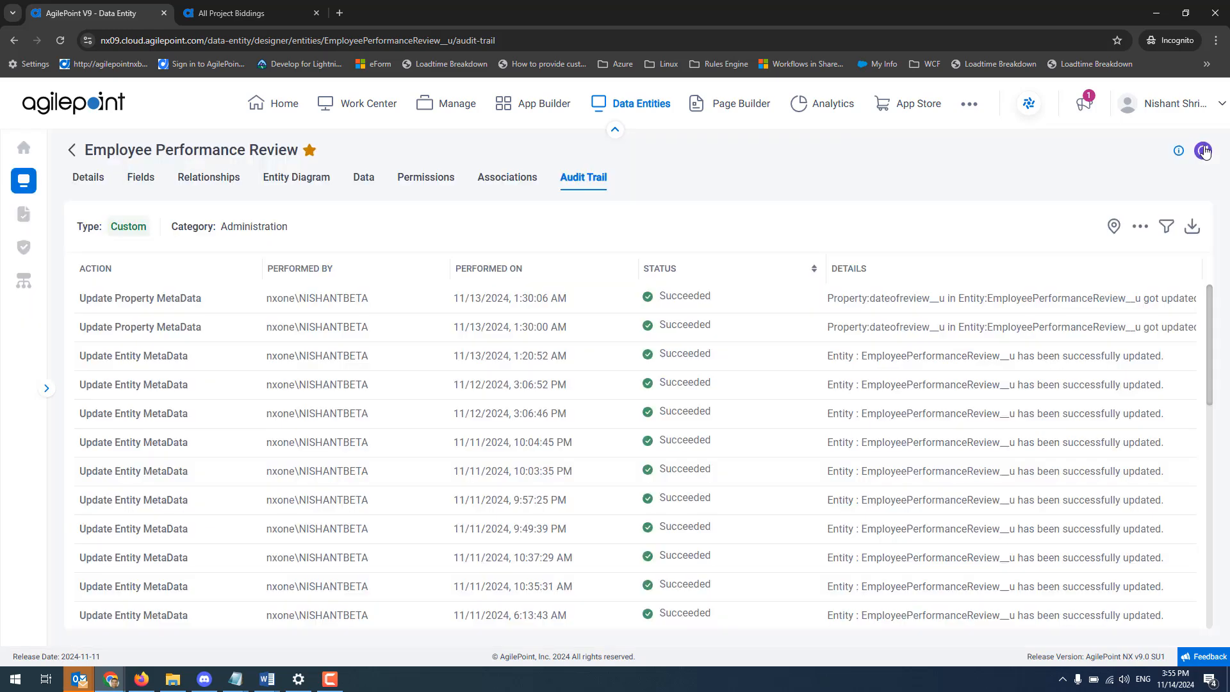
Go to the picklists and compare them in Grid View, returning to Card View.
click(23, 215)
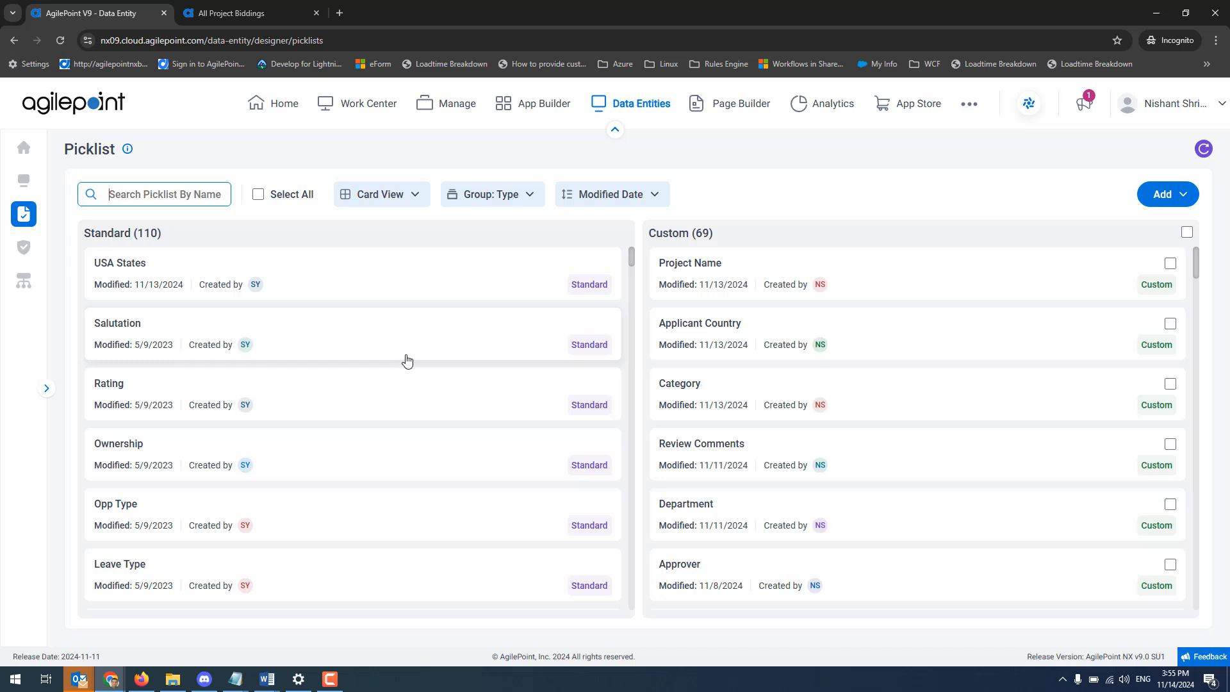
click(415, 195)
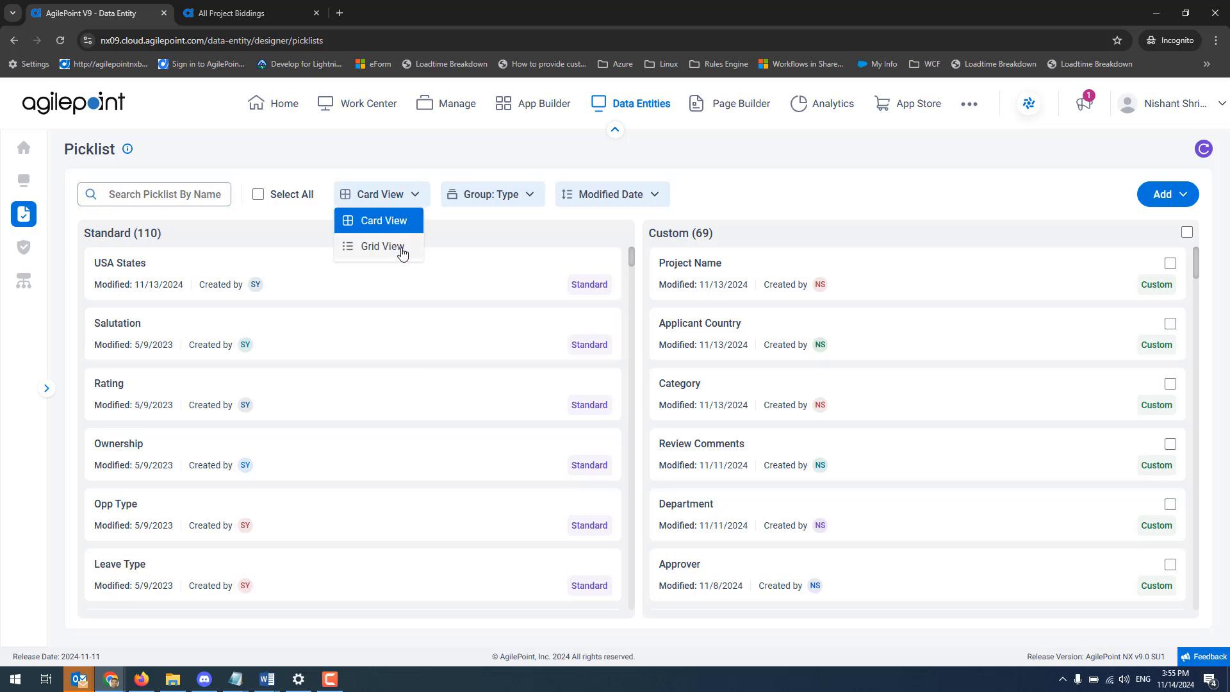
click(402, 252)
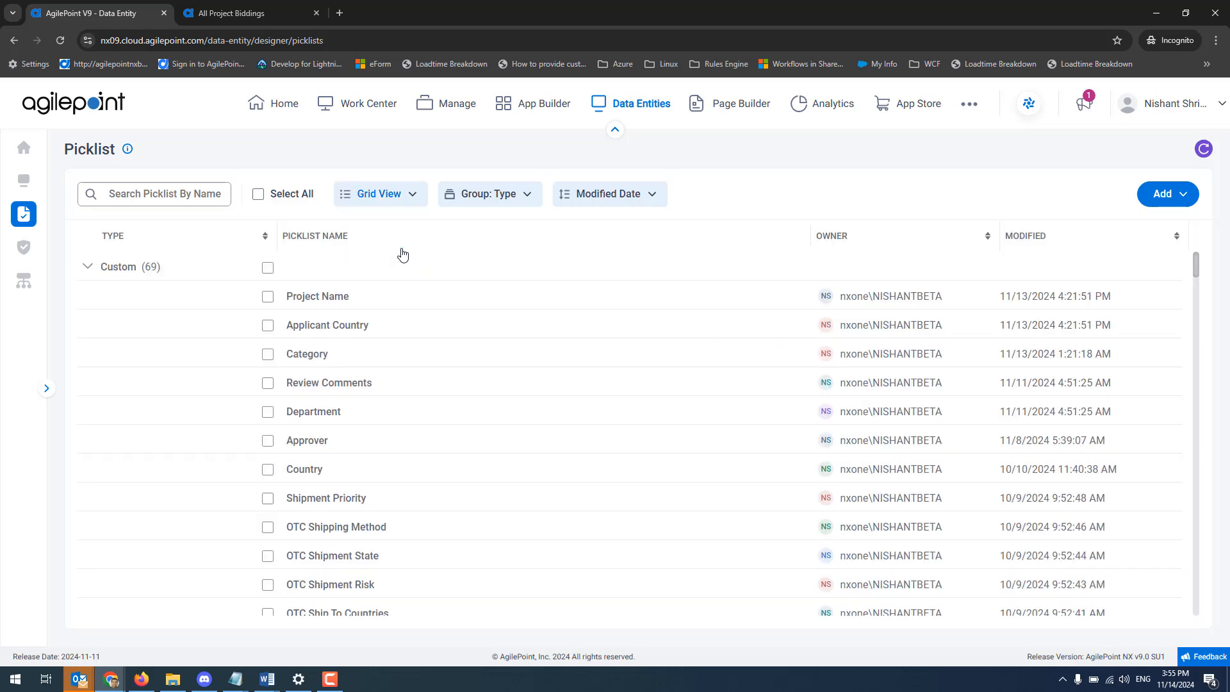
click(401, 198)
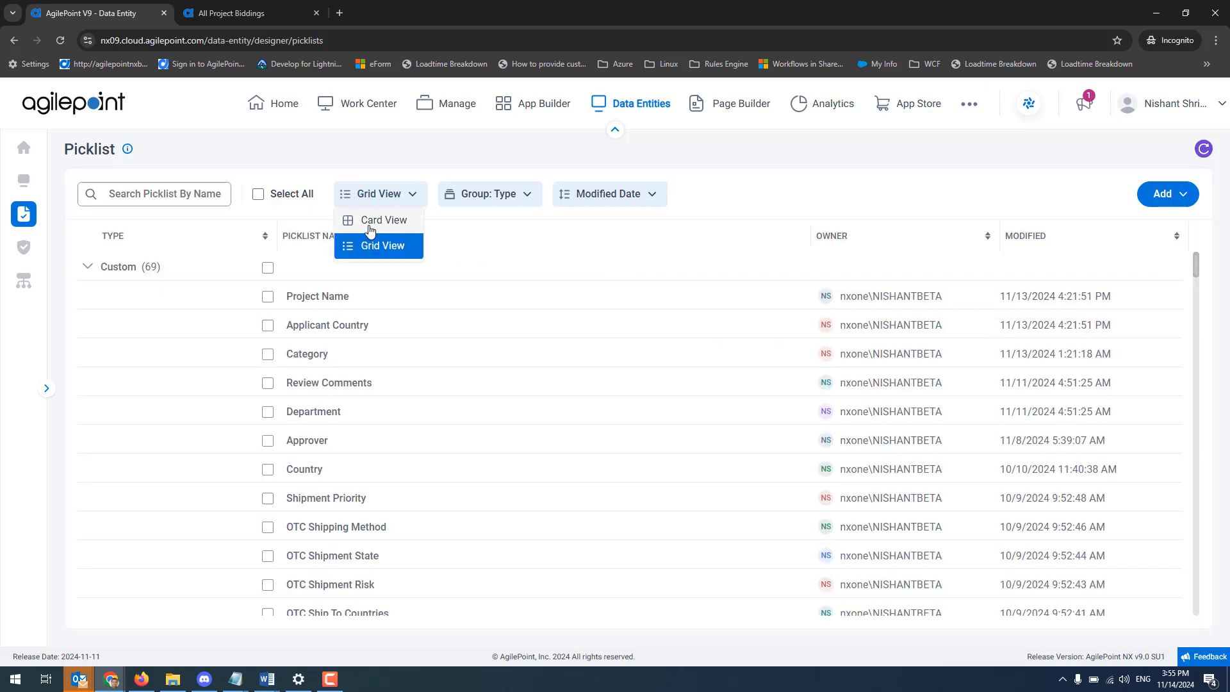
click(370, 231)
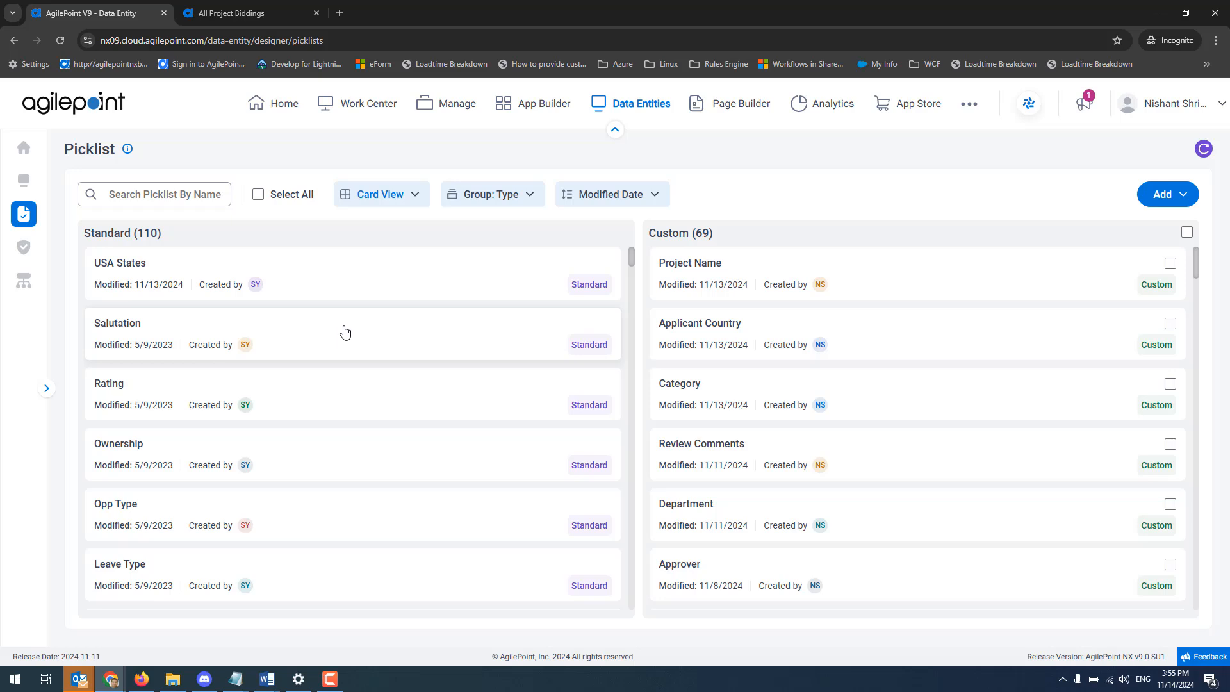
Open the USA States picklist, enable translation with Chinese - zh as the language, and save the update.
click(357, 279)
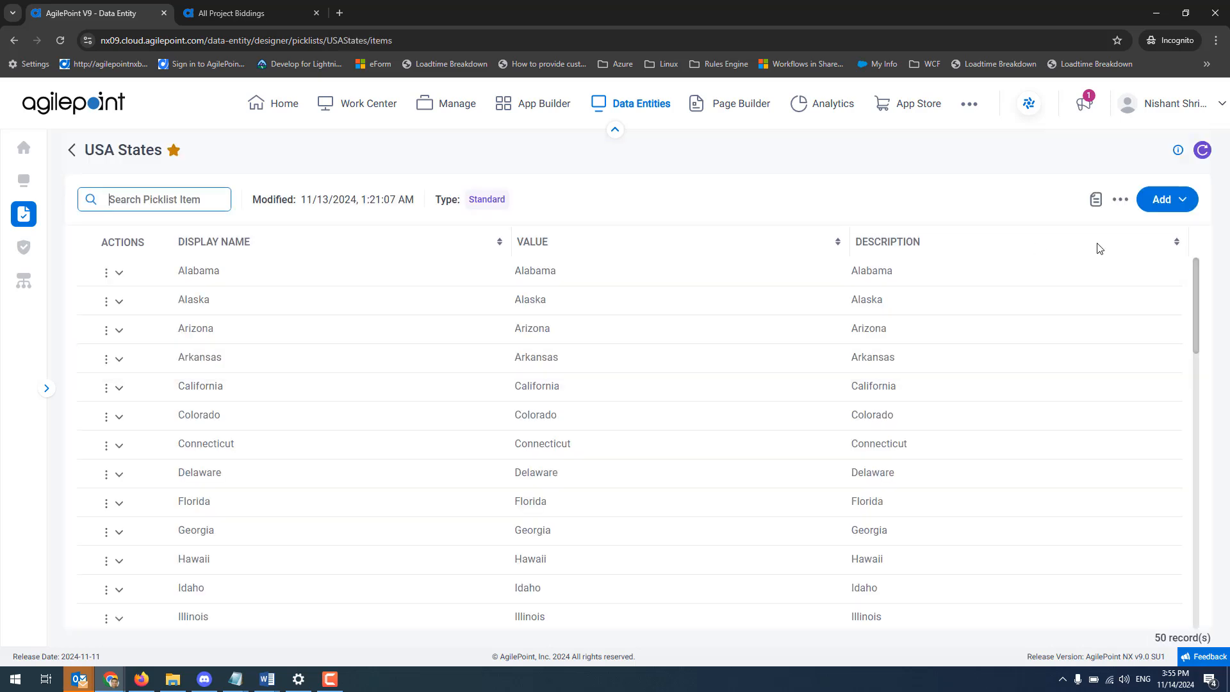
click(1095, 200)
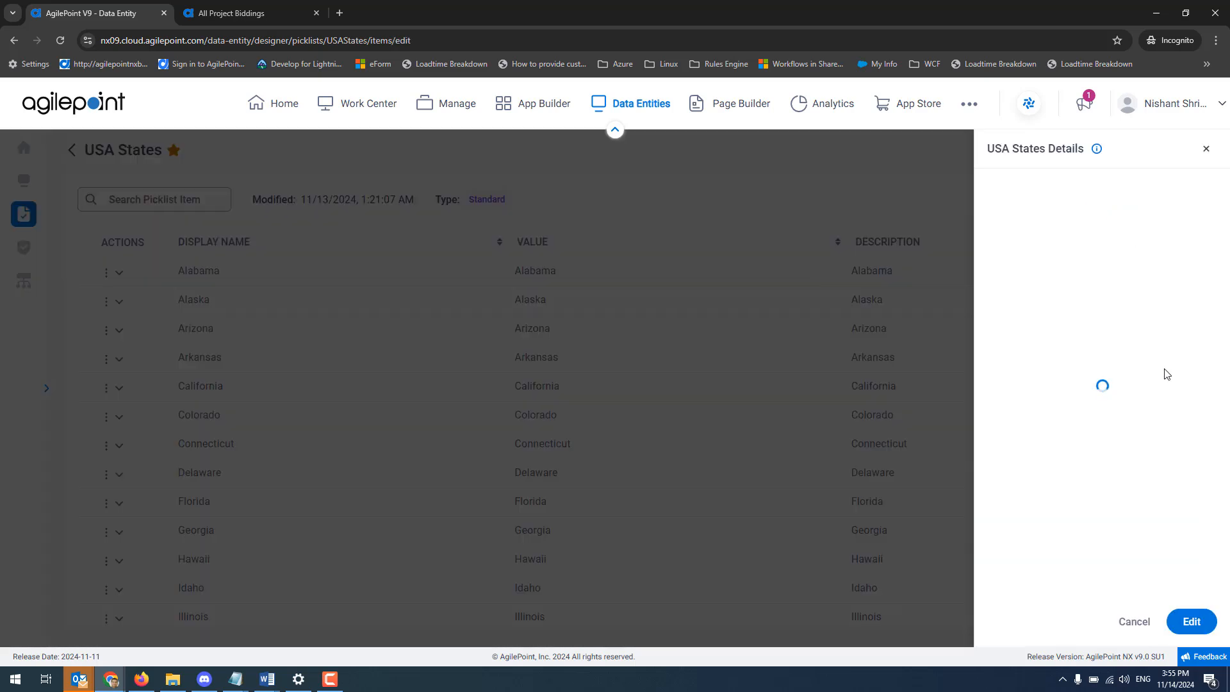
click(1205, 631)
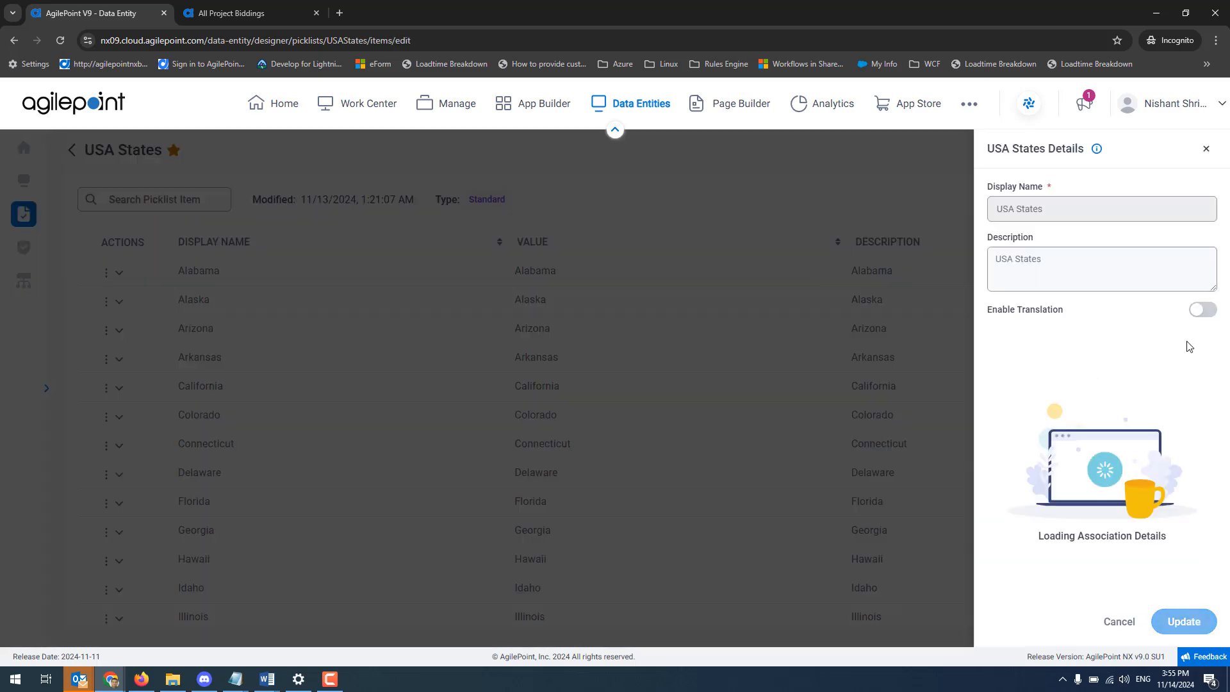
click(1207, 314)
click(1139, 362)
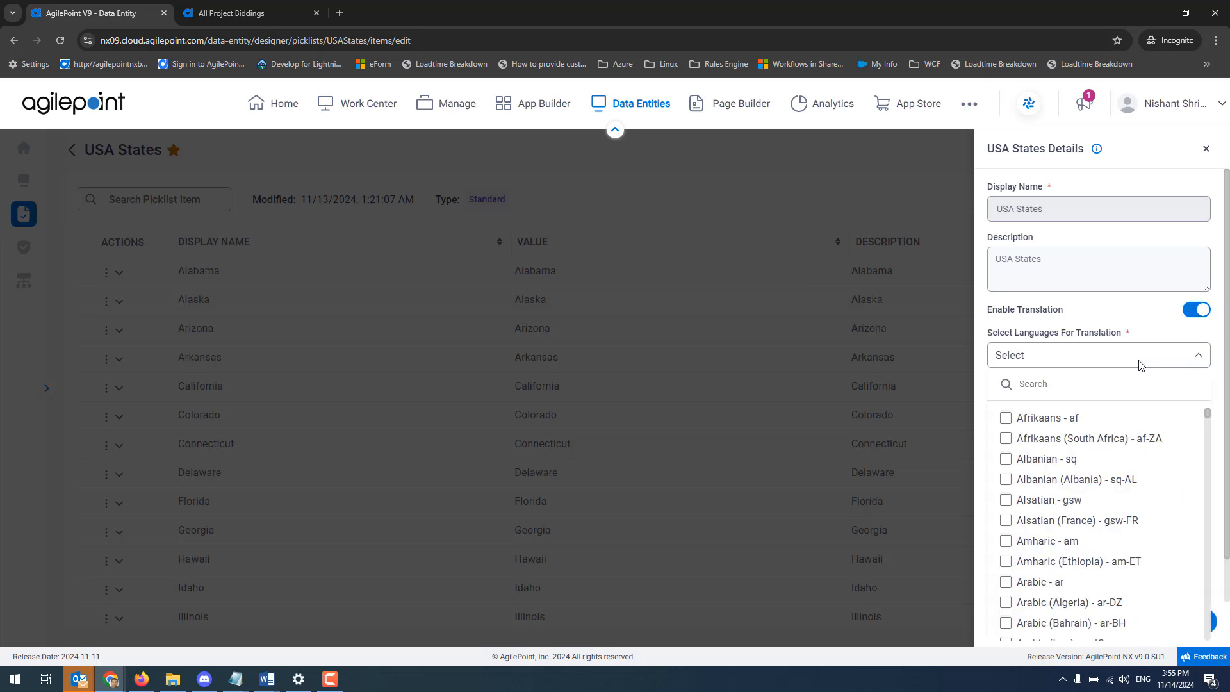
click(1089, 383)
text(chin)
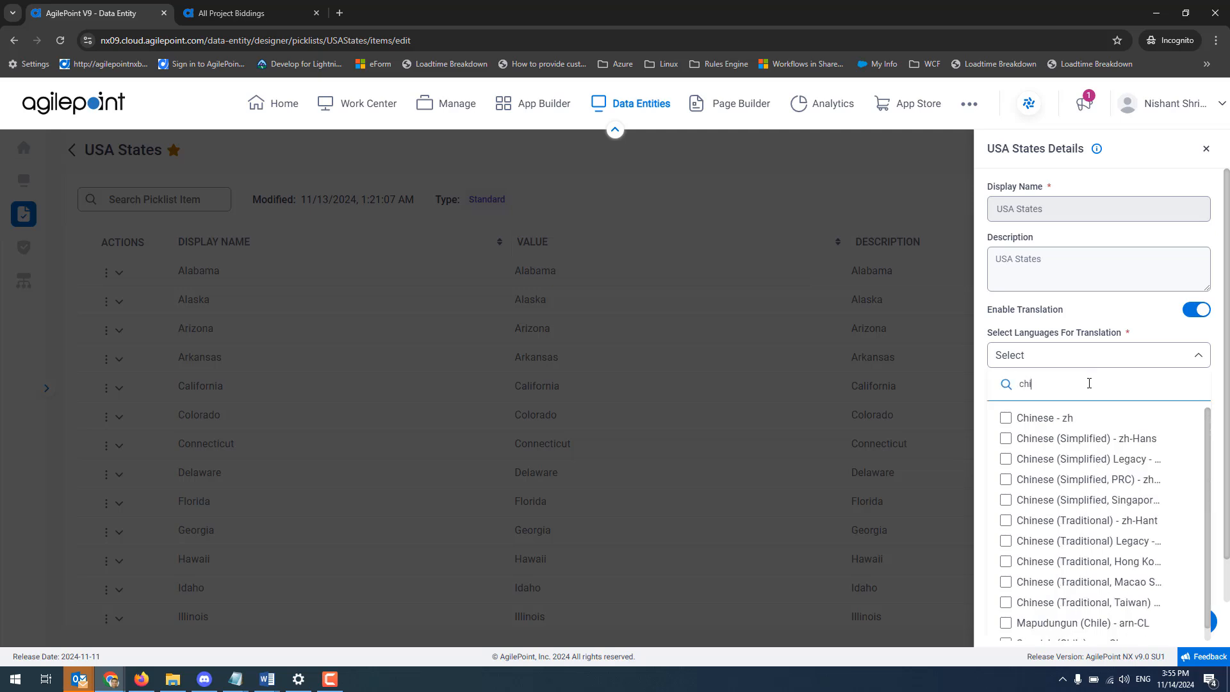
click(1004, 420)
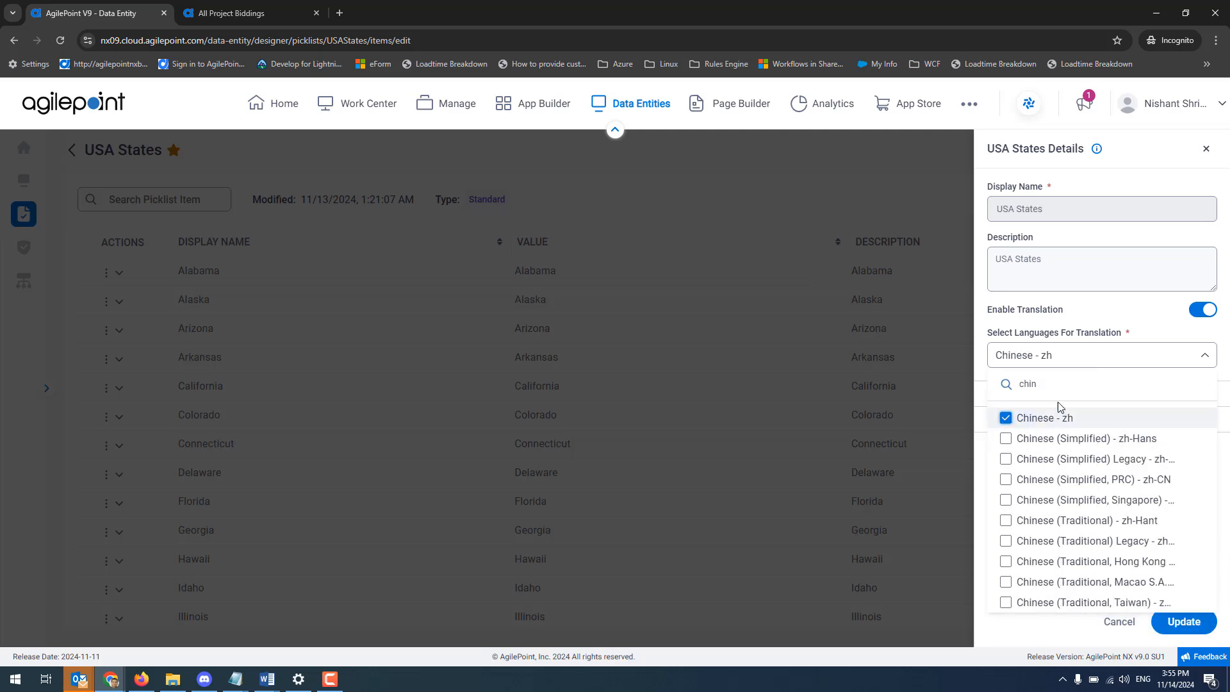
click(1177, 624)
click(1177, 622)
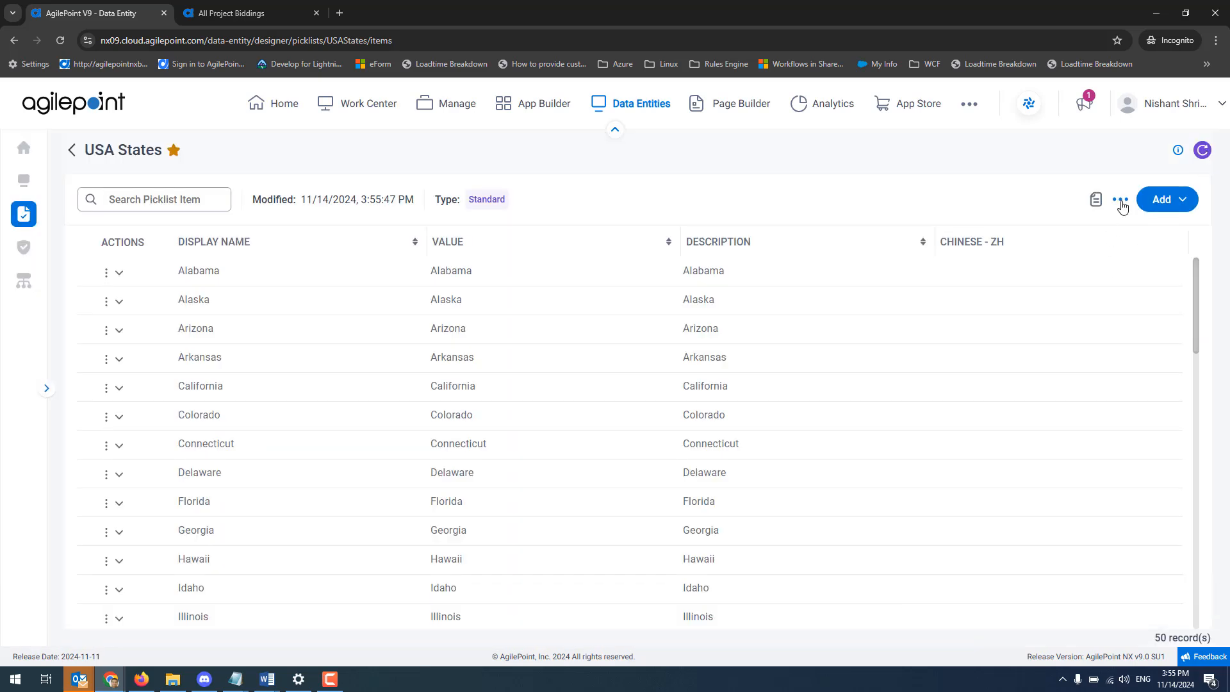
Examine the additional actions available for the USA States picklist, without choosing any.
click(1120, 200)
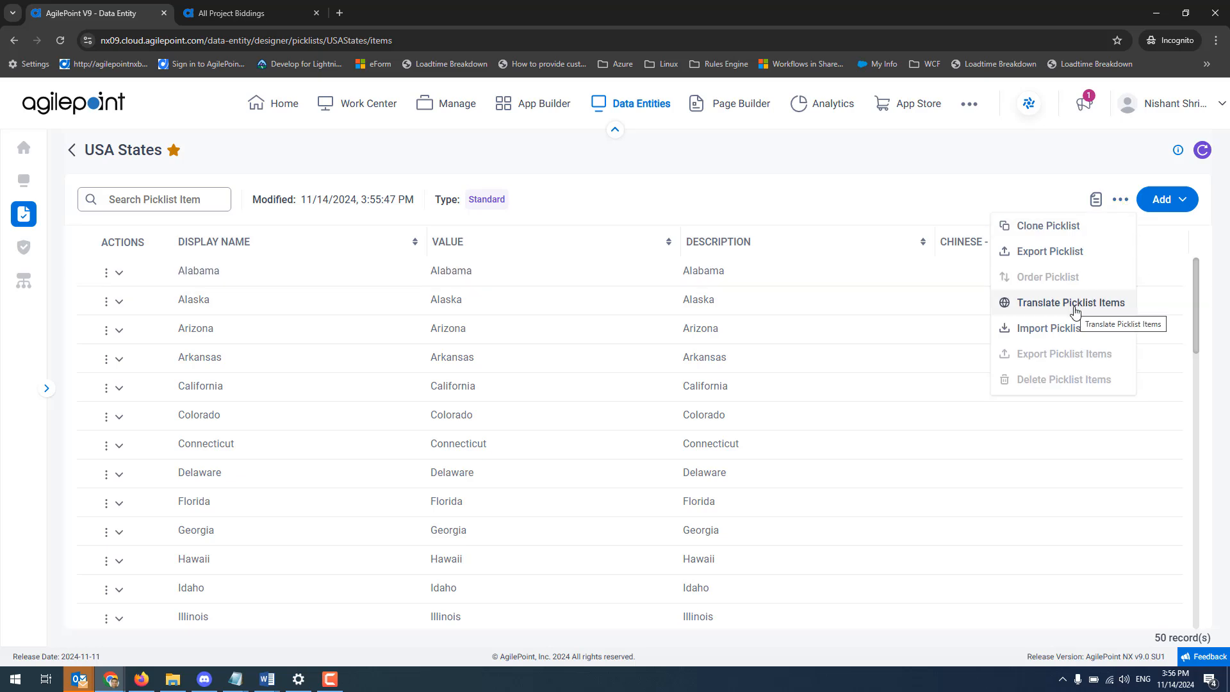
click(821, 192)
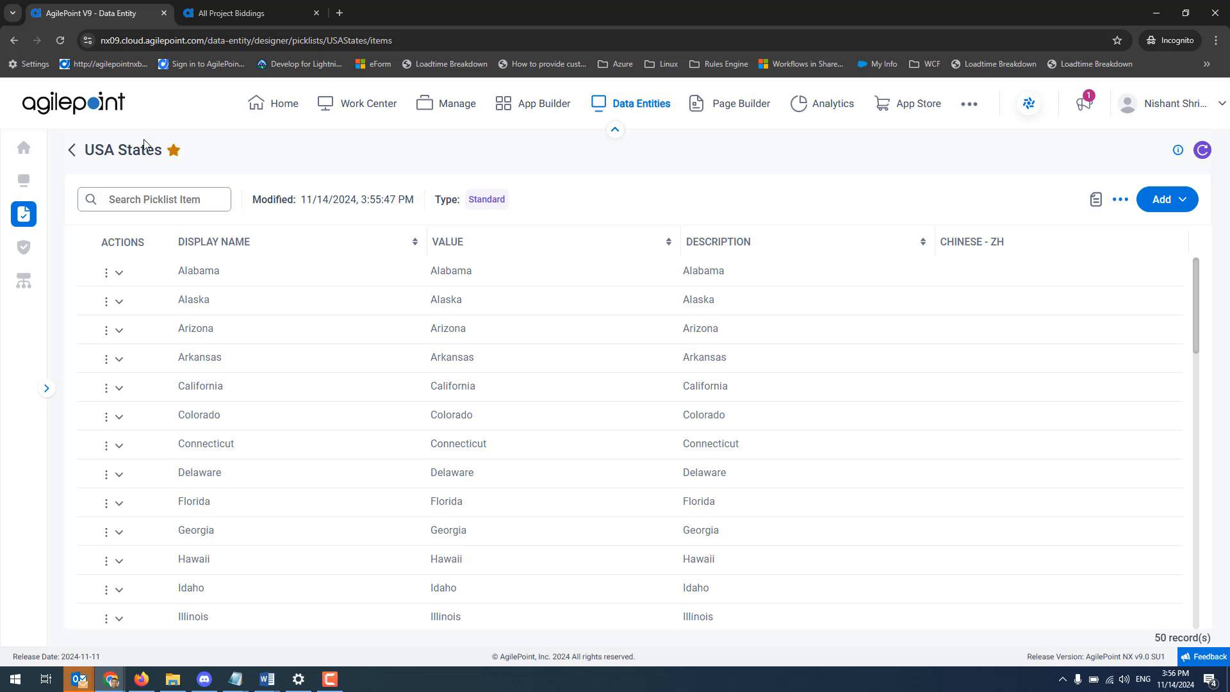
Find the Review Comments picklist by searching for "review" and examine its details with the entity and application associations.
click(73, 151)
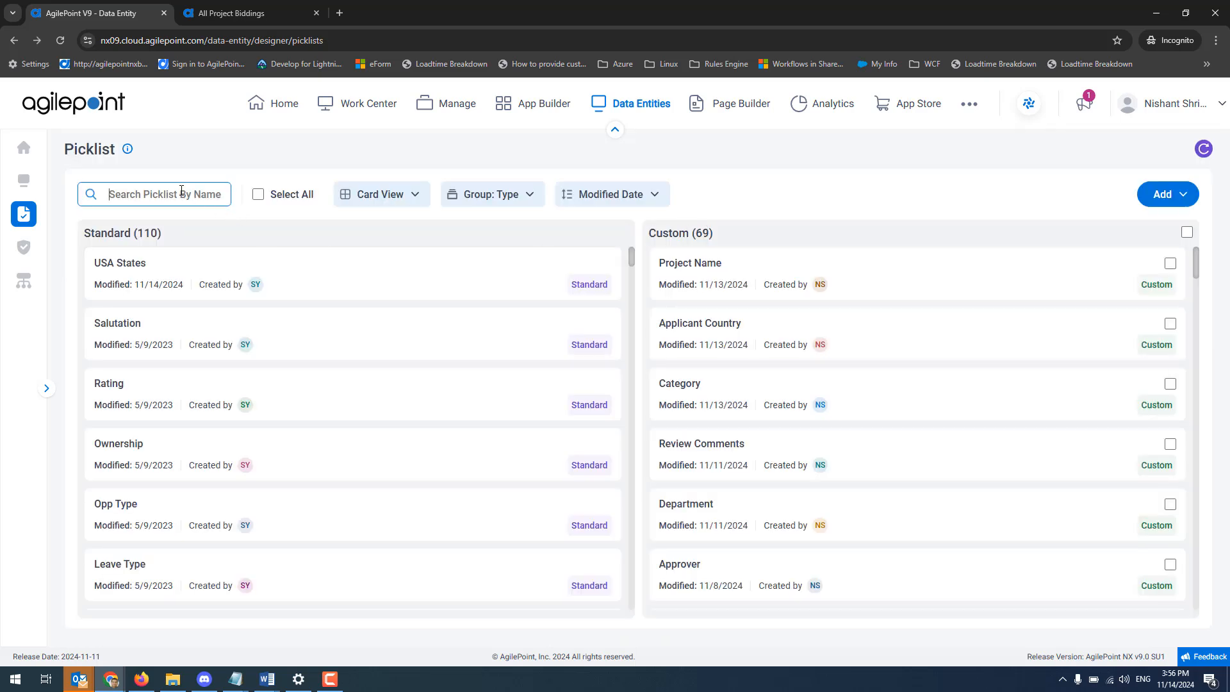
text(review)
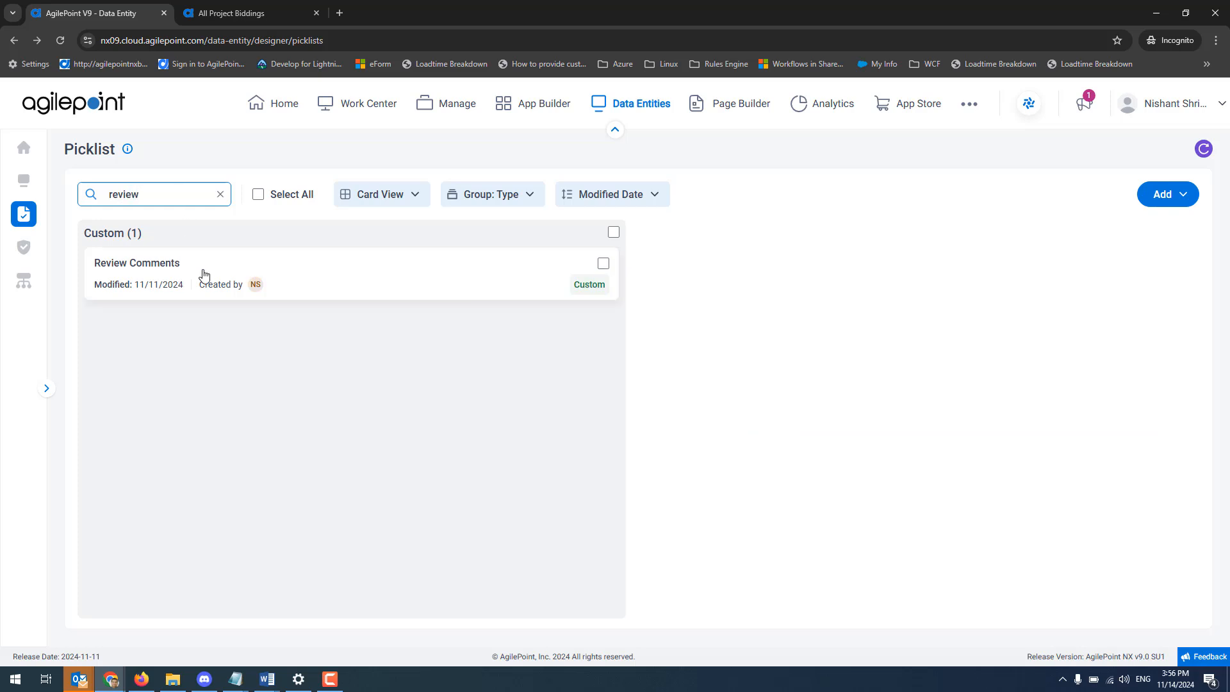
click(204, 275)
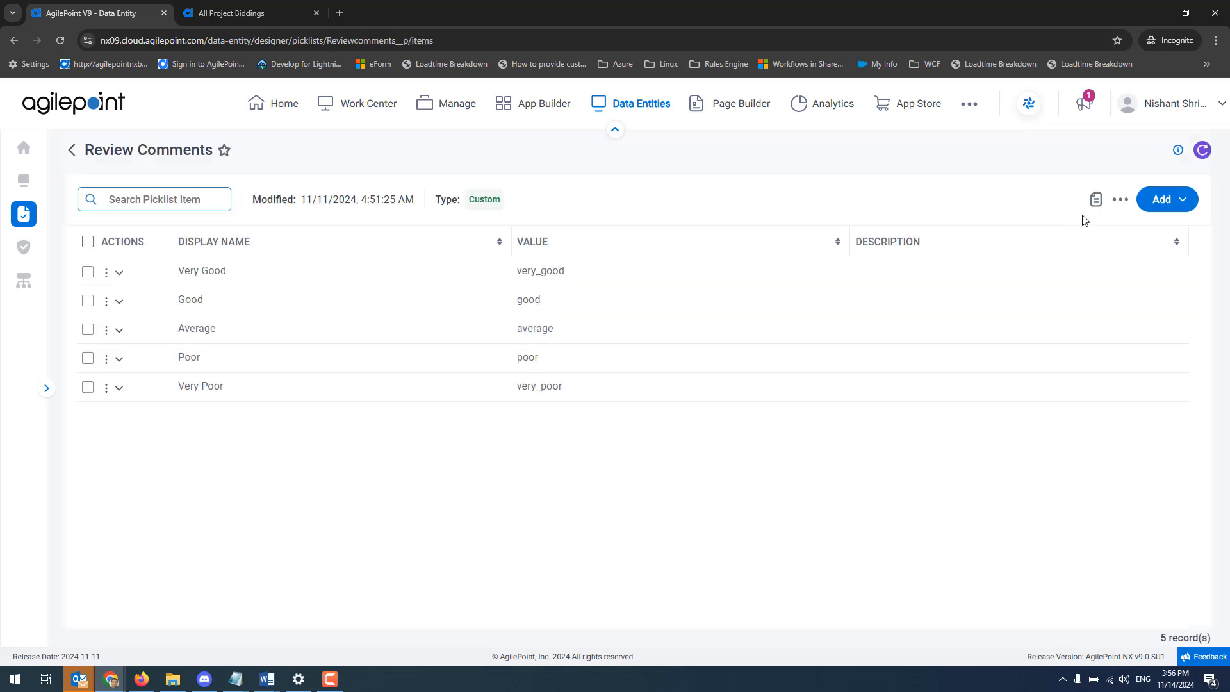
click(1095, 199)
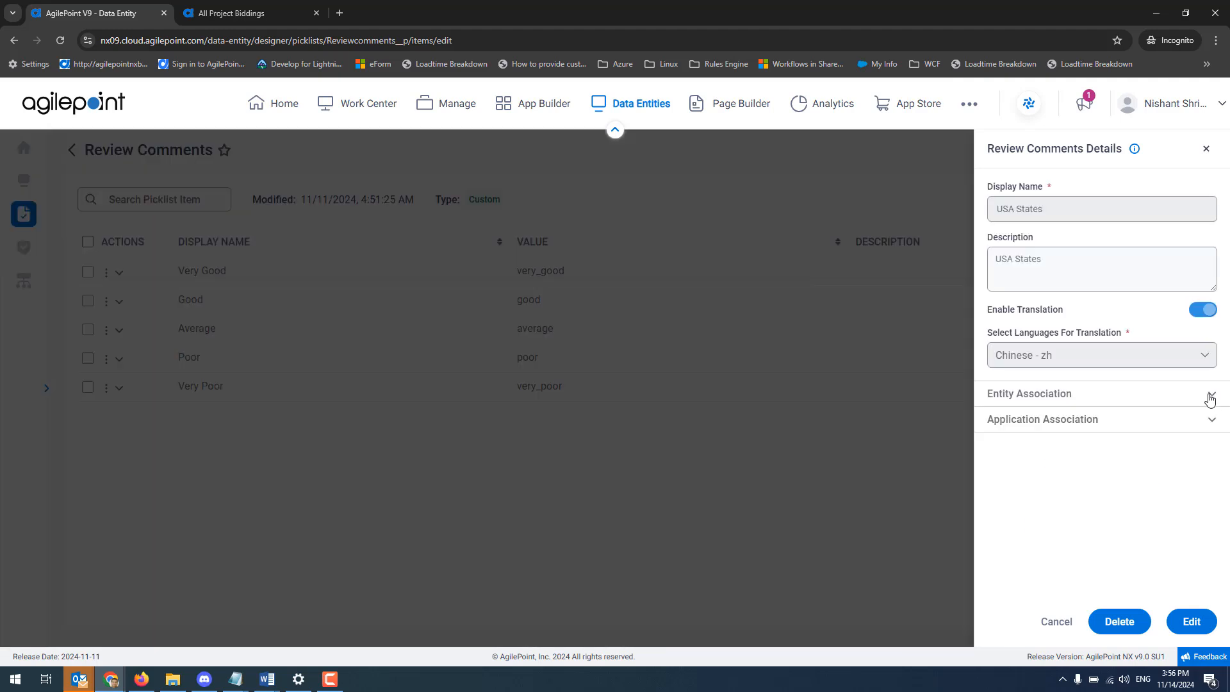
click(1210, 399)
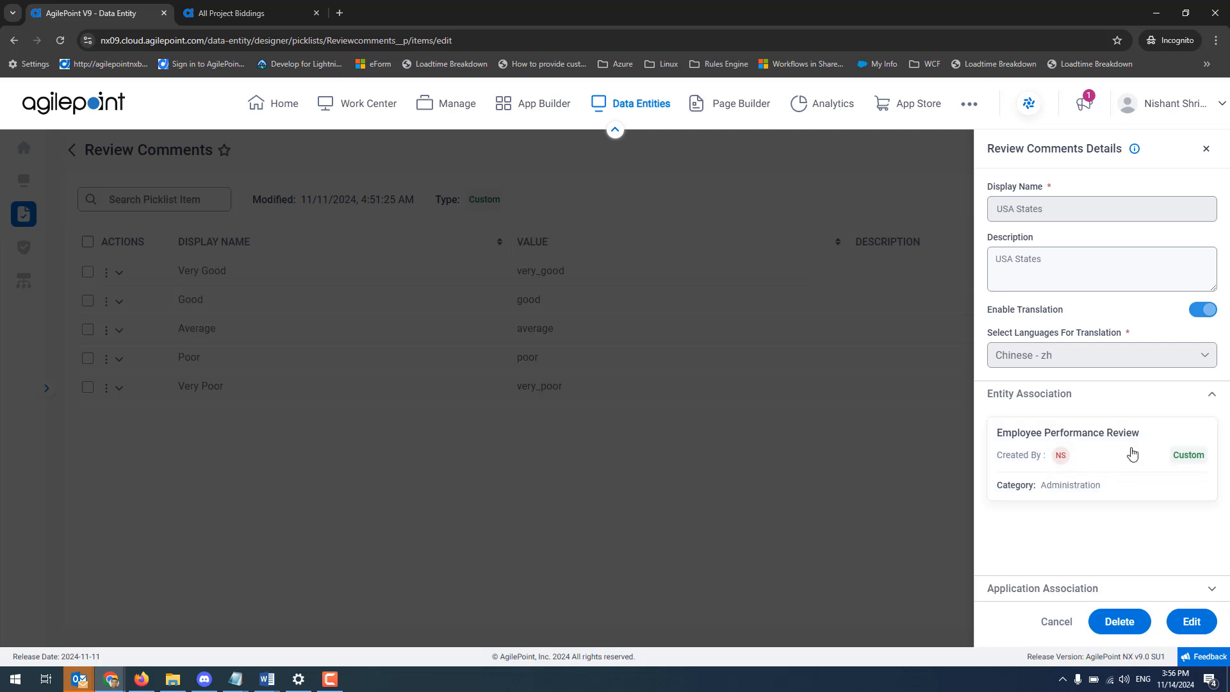
click(1212, 396)
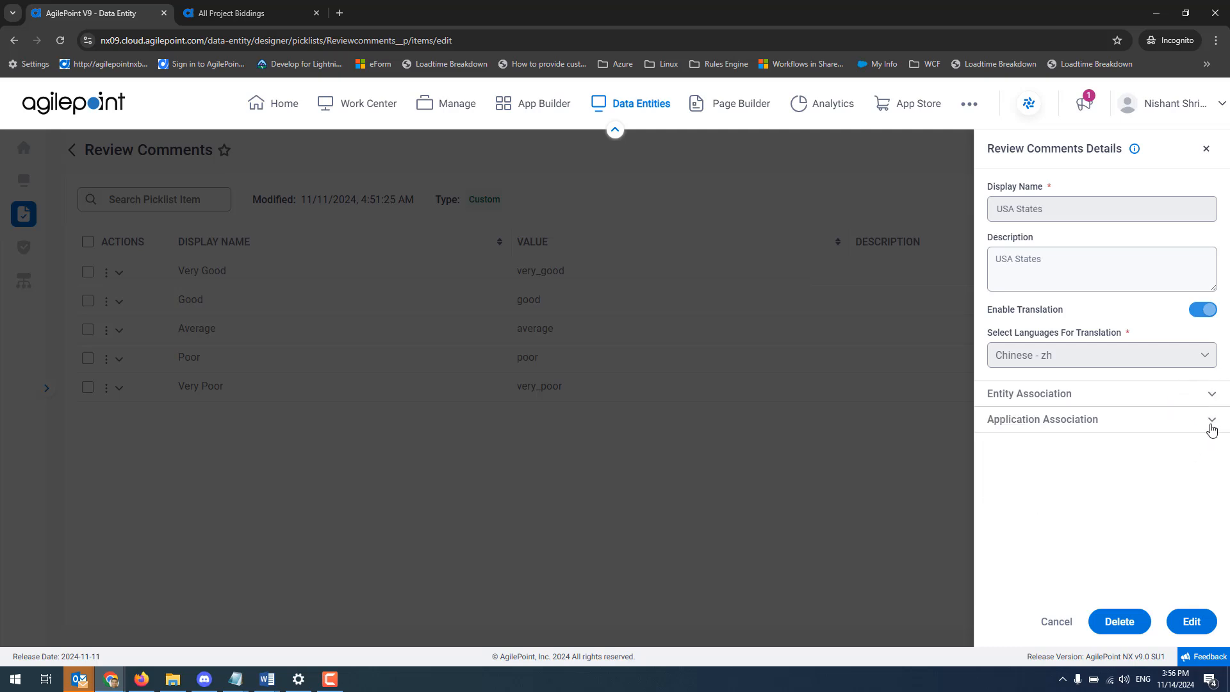
click(1211, 420)
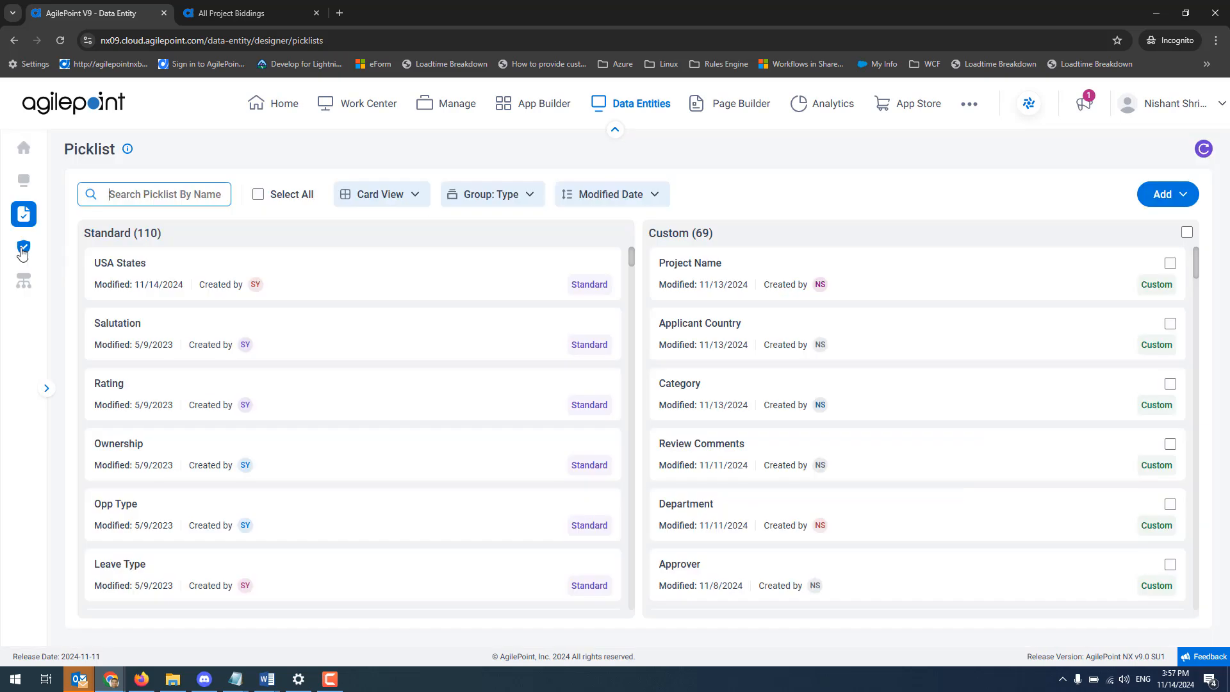
View the entity permissions on the Security page and the overall entity diagram.
click(23, 249)
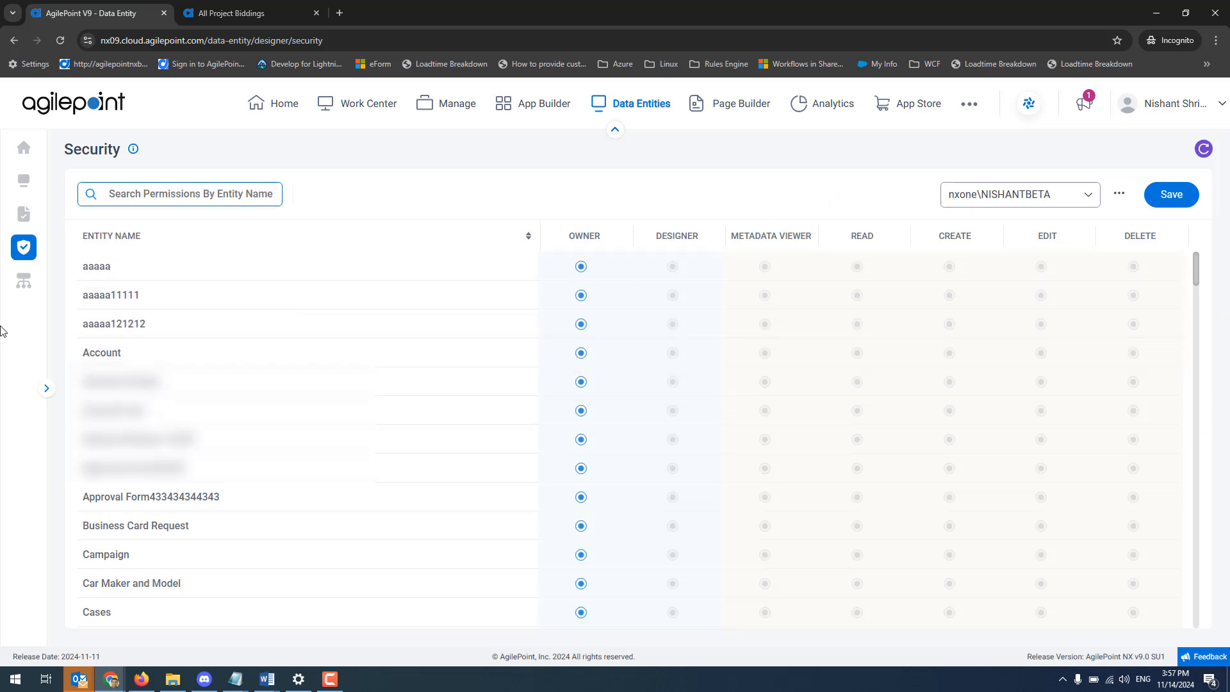
click(26, 282)
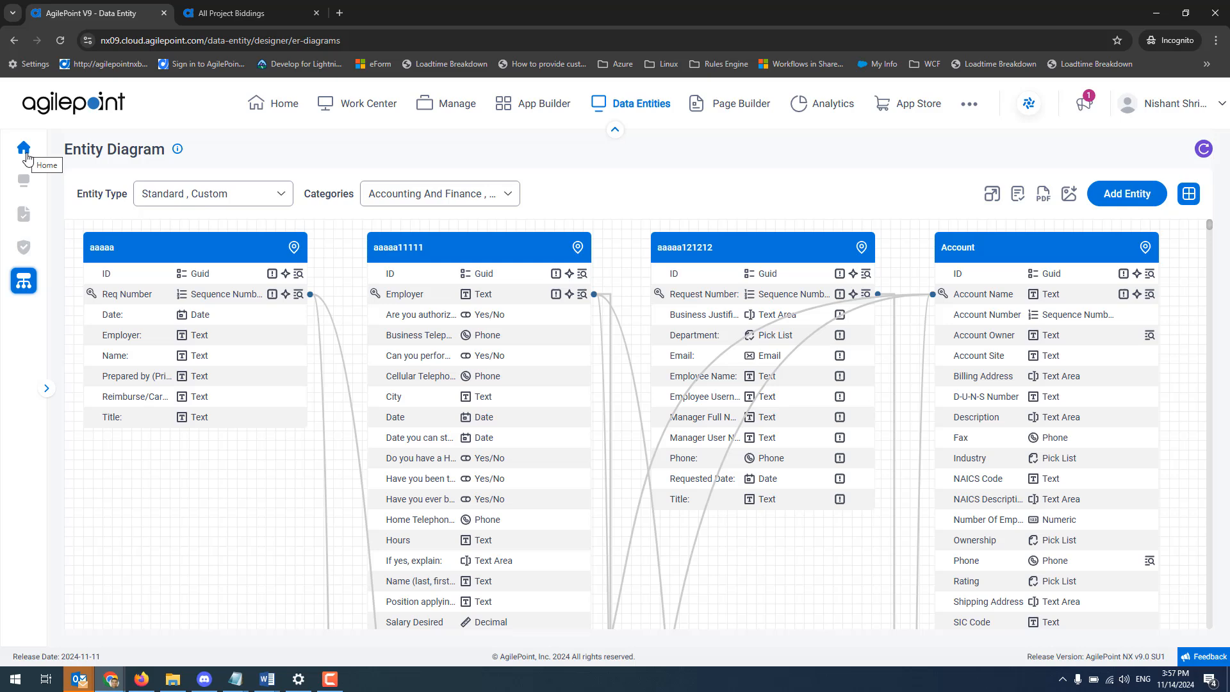
Open the Project Bidding entity's details for editing and review its audit, export/import, analytics and data tracking options.
click(23, 183)
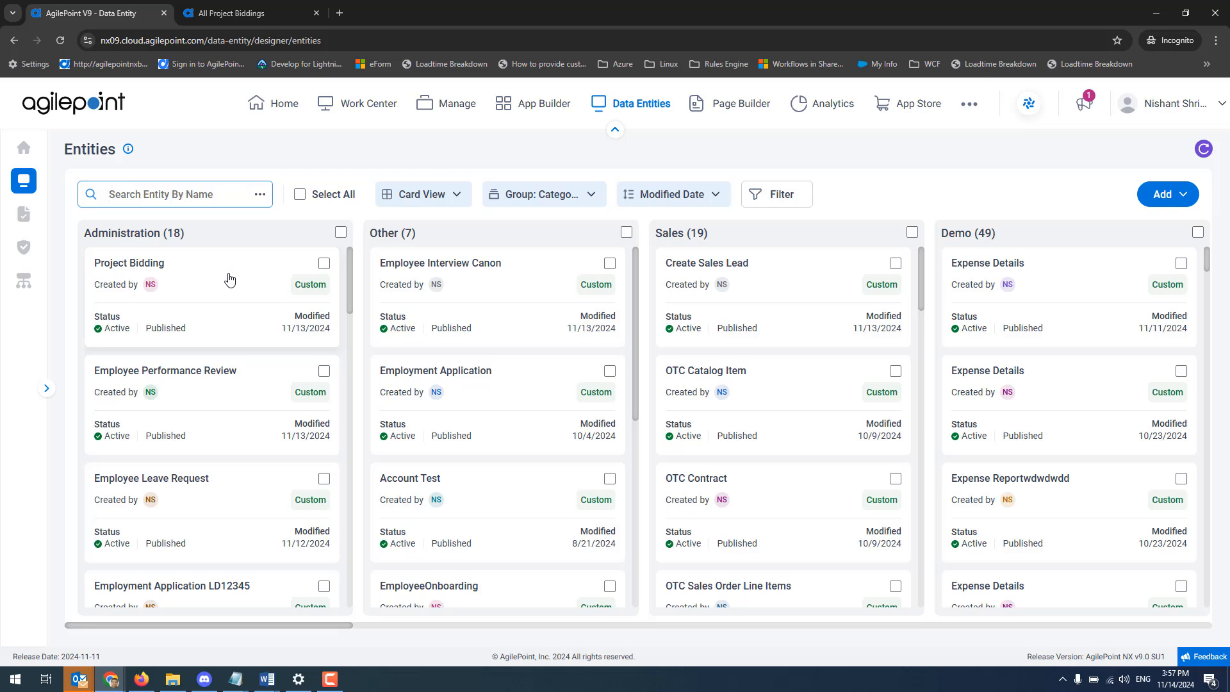
click(230, 279)
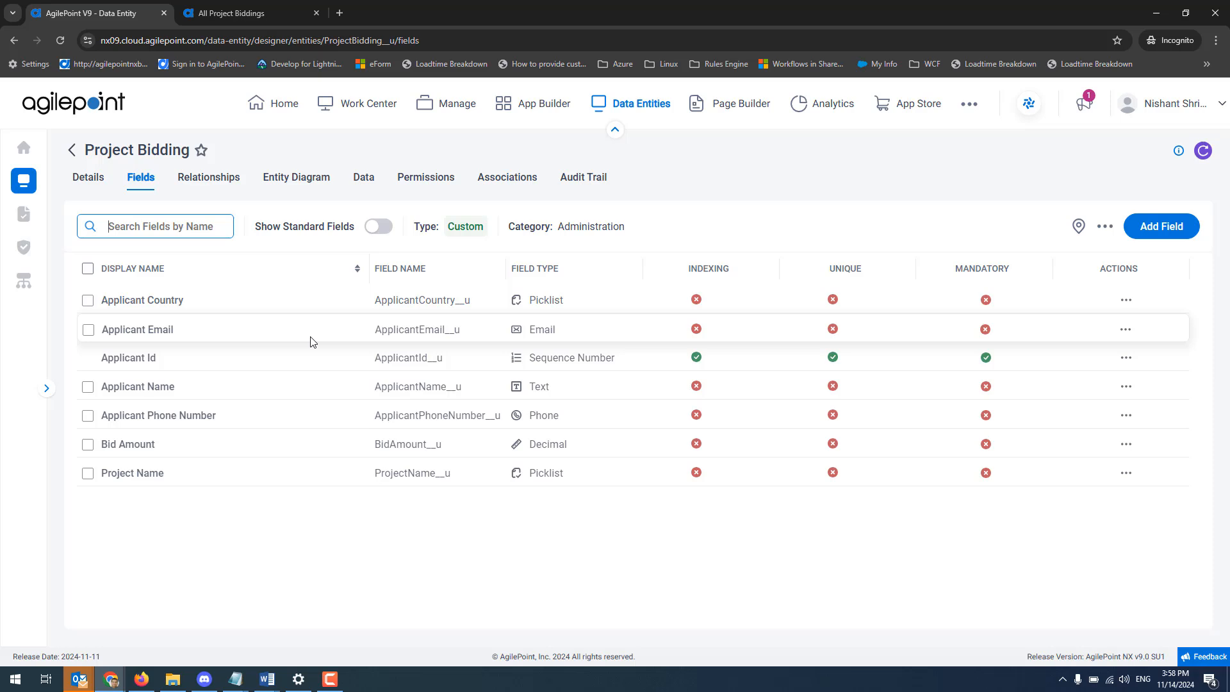
click(90, 186)
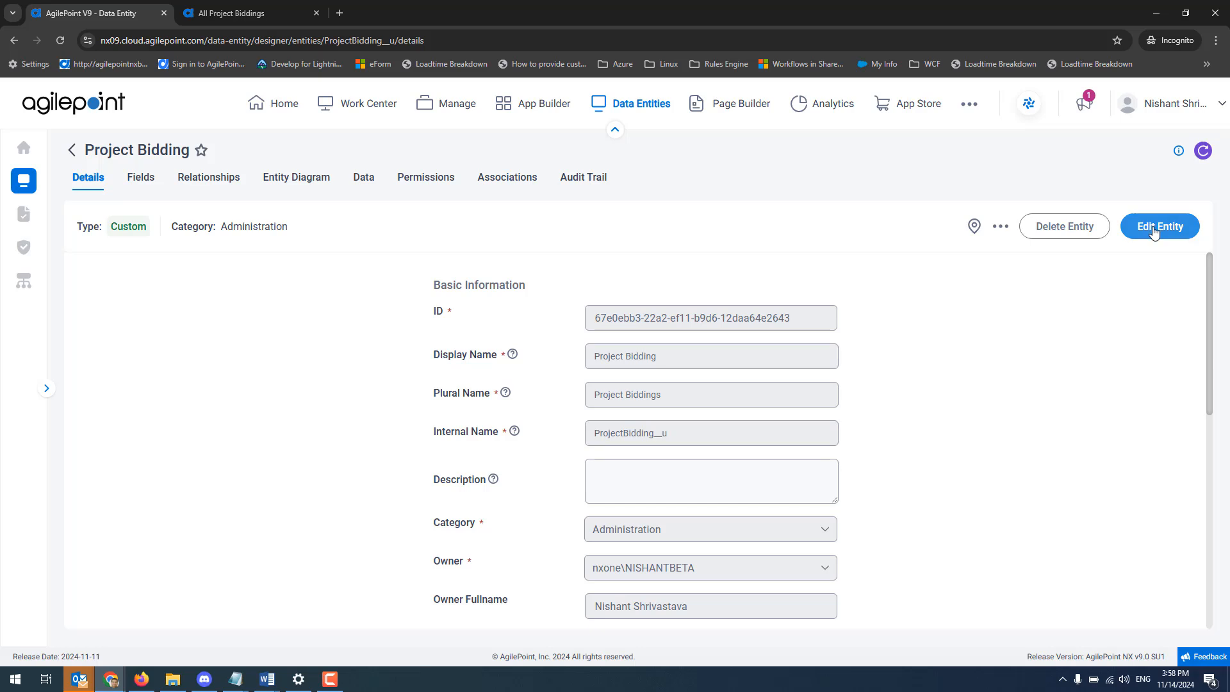
click(1154, 229)
scroll(1122, 381, down, 5)
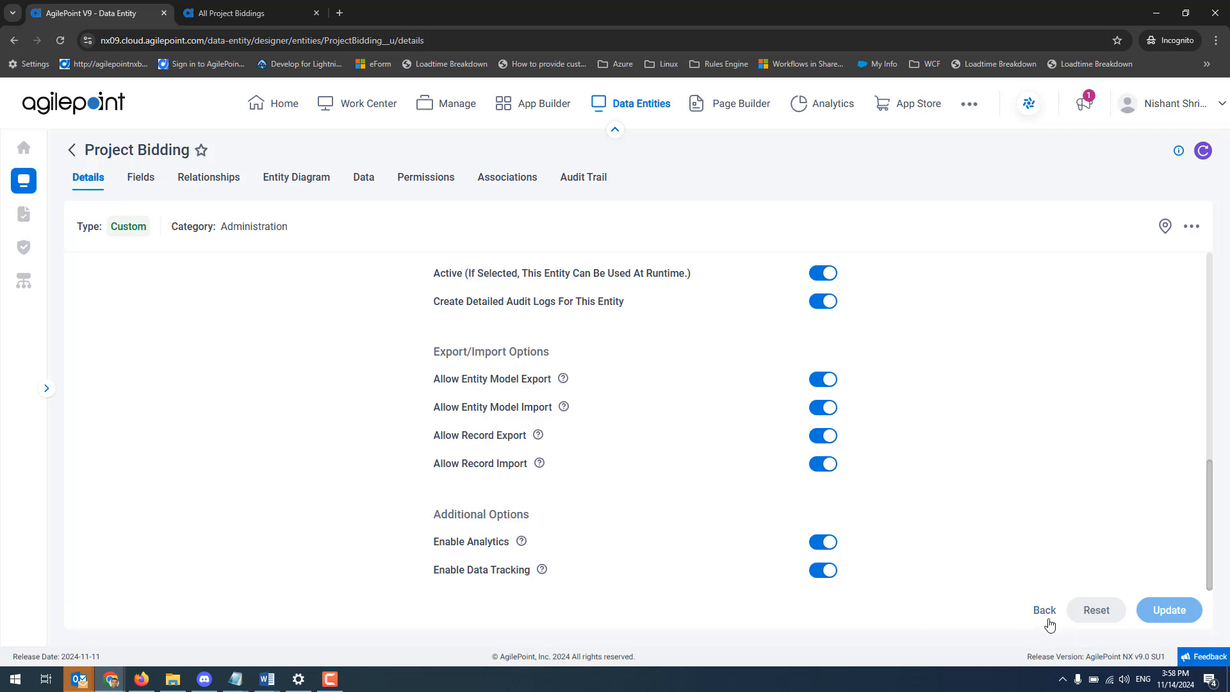
Hide the Applicant Country field of the Project Bidding entity in the Data Tracker.
click(140, 180)
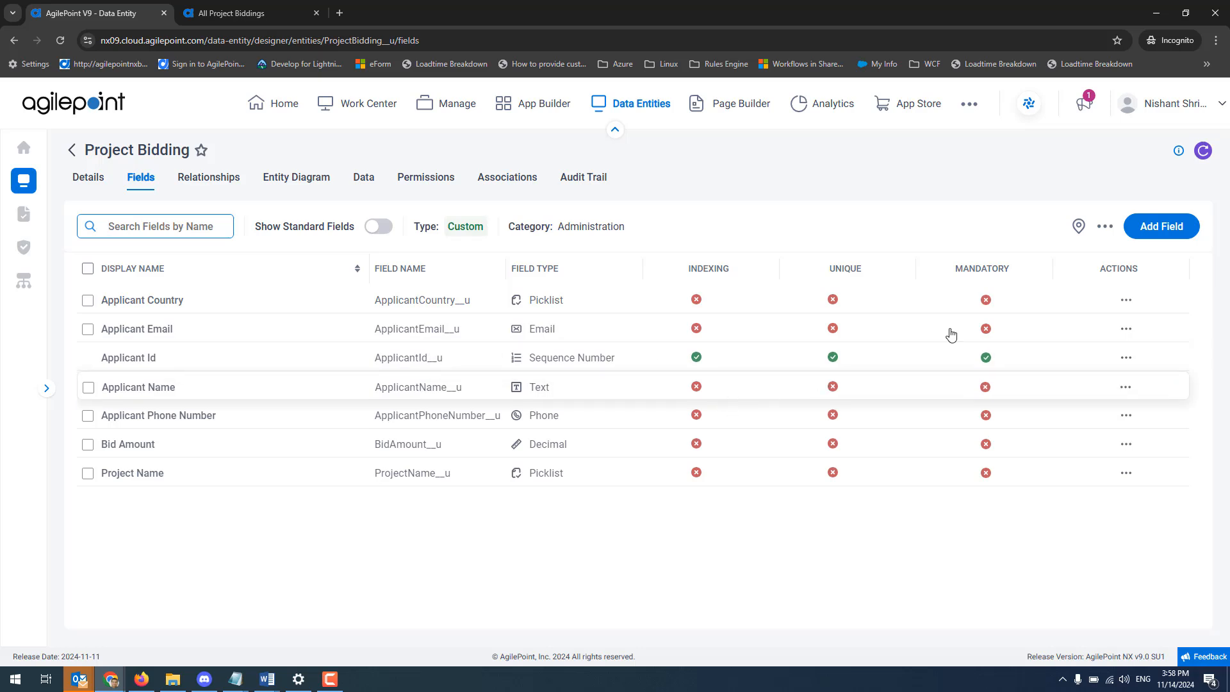
click(1125, 306)
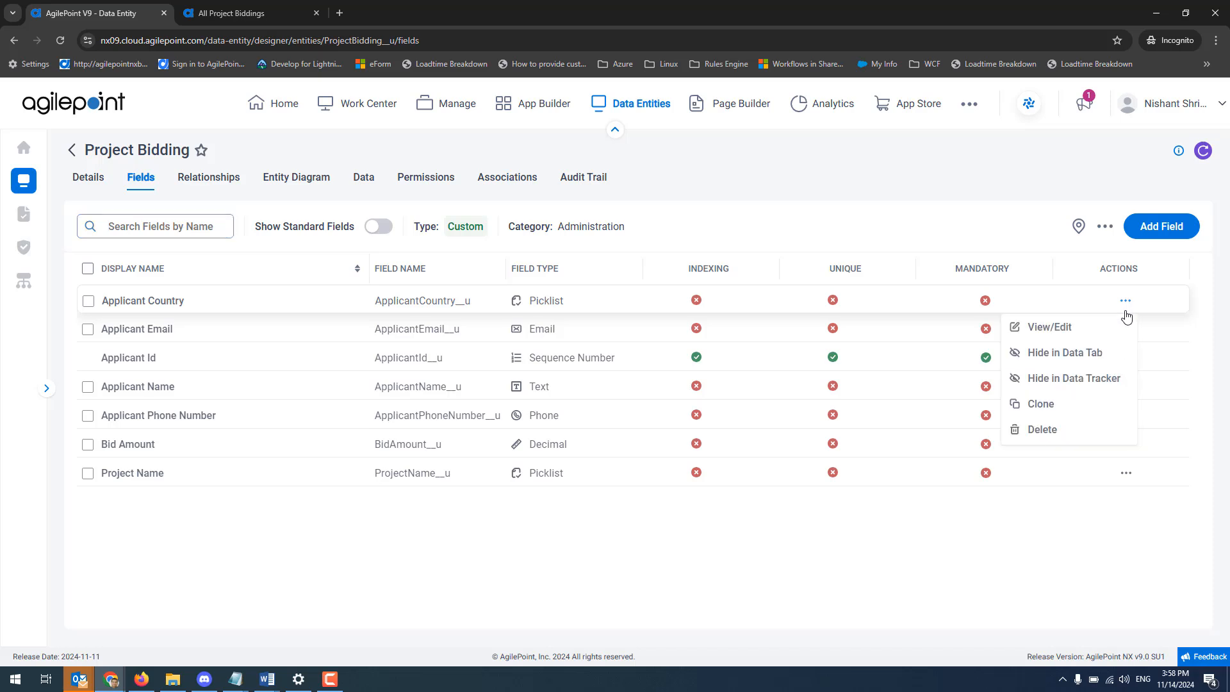
click(1081, 379)
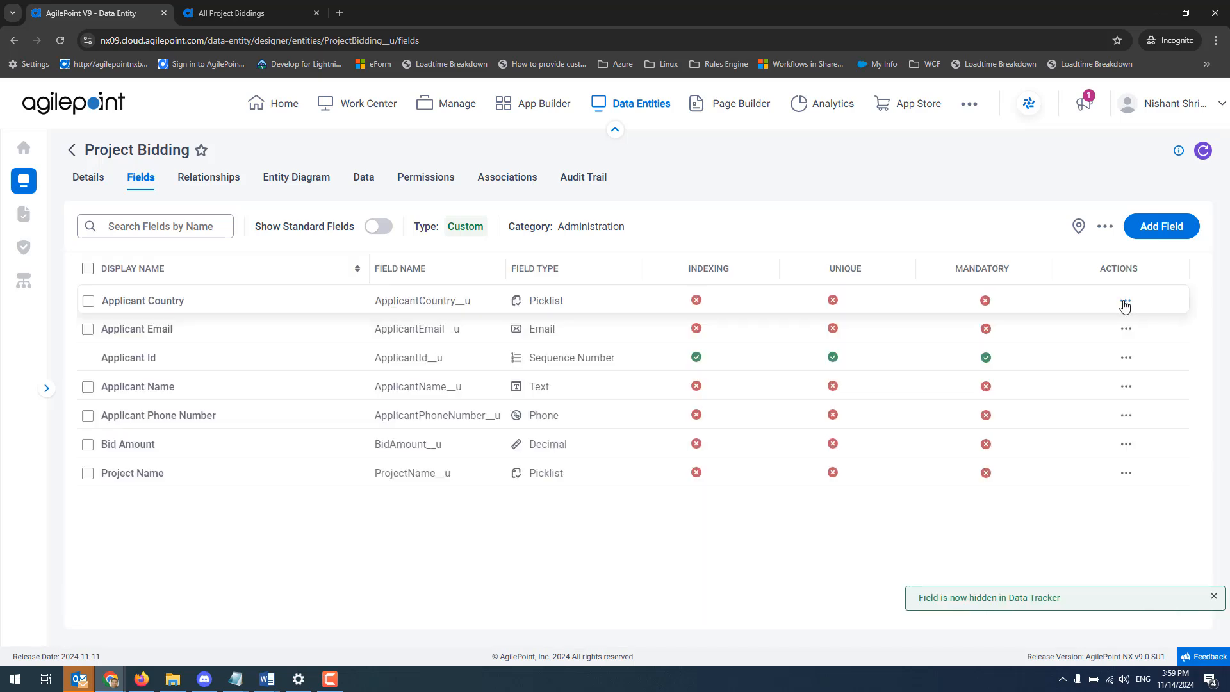
Show the Applicant Country field of the Project Bidding entity in the Data Tracker again.
click(1125, 301)
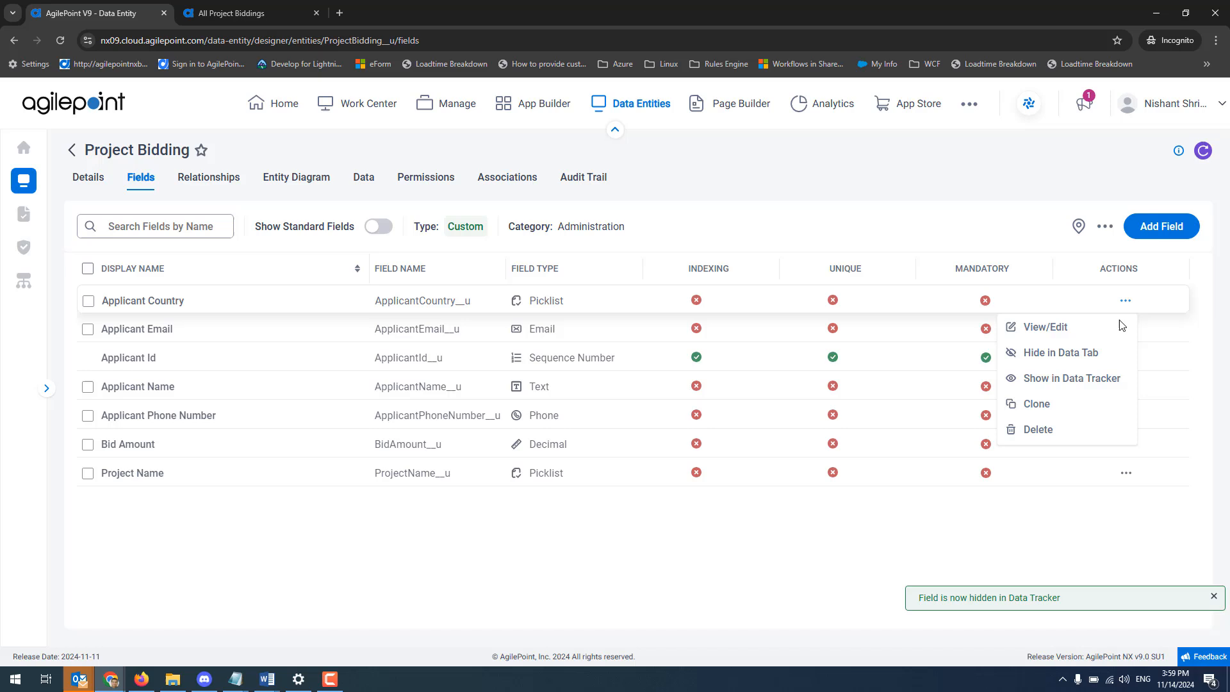
click(1084, 383)
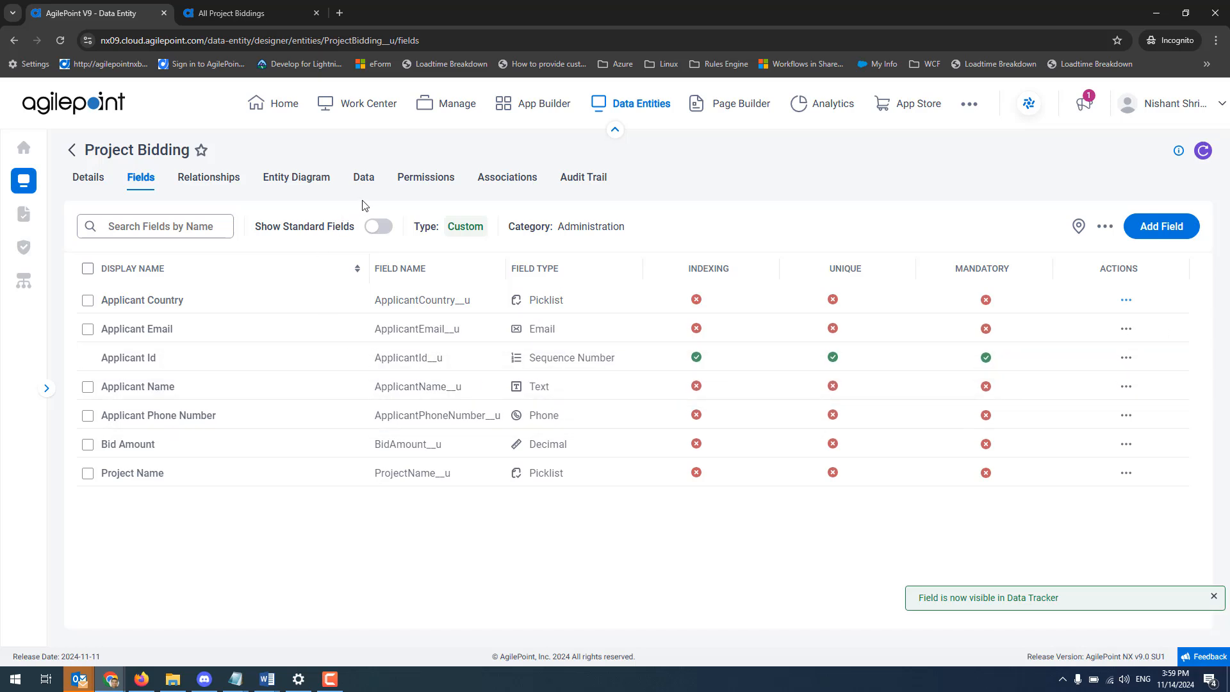
View the Data Tracker for the Document_Management_Systems record of Project Bidding with all differences highlighted.
click(364, 177)
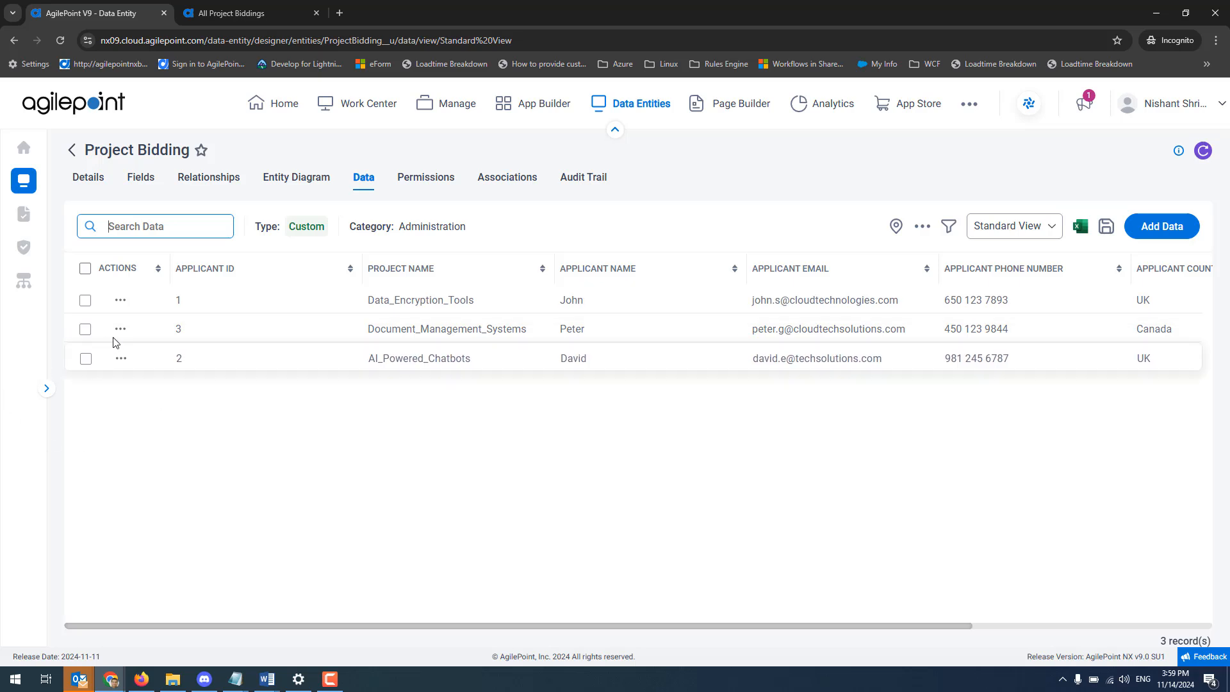
click(120, 329)
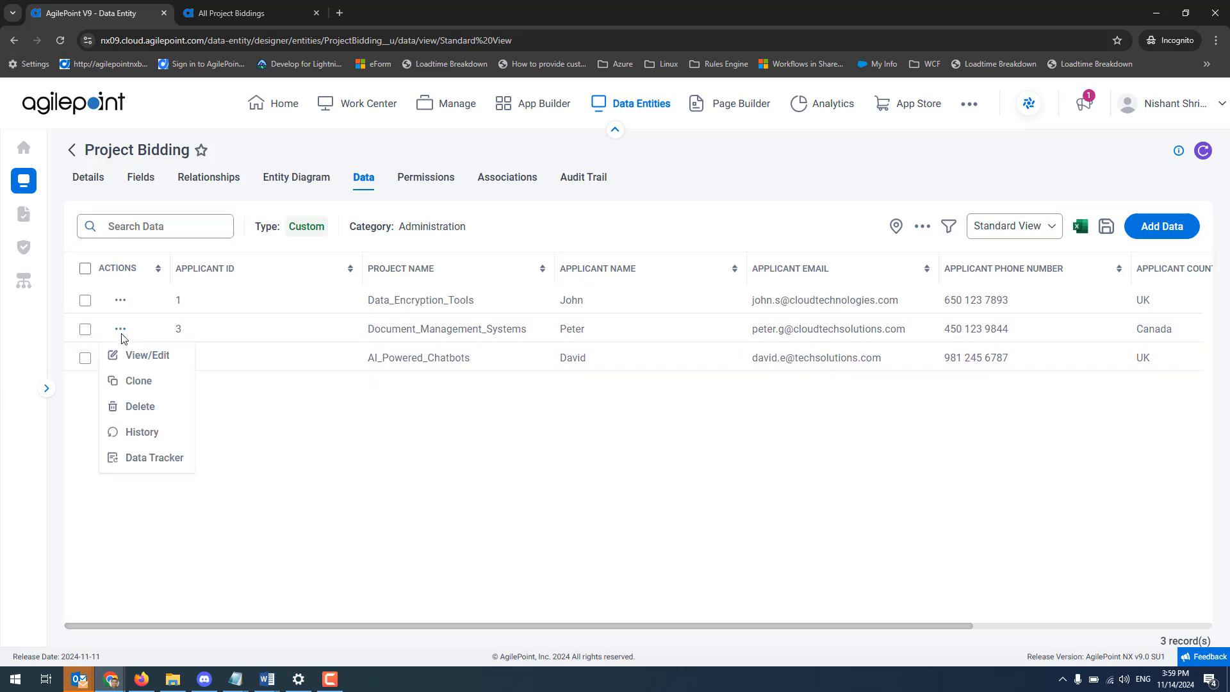
click(163, 466)
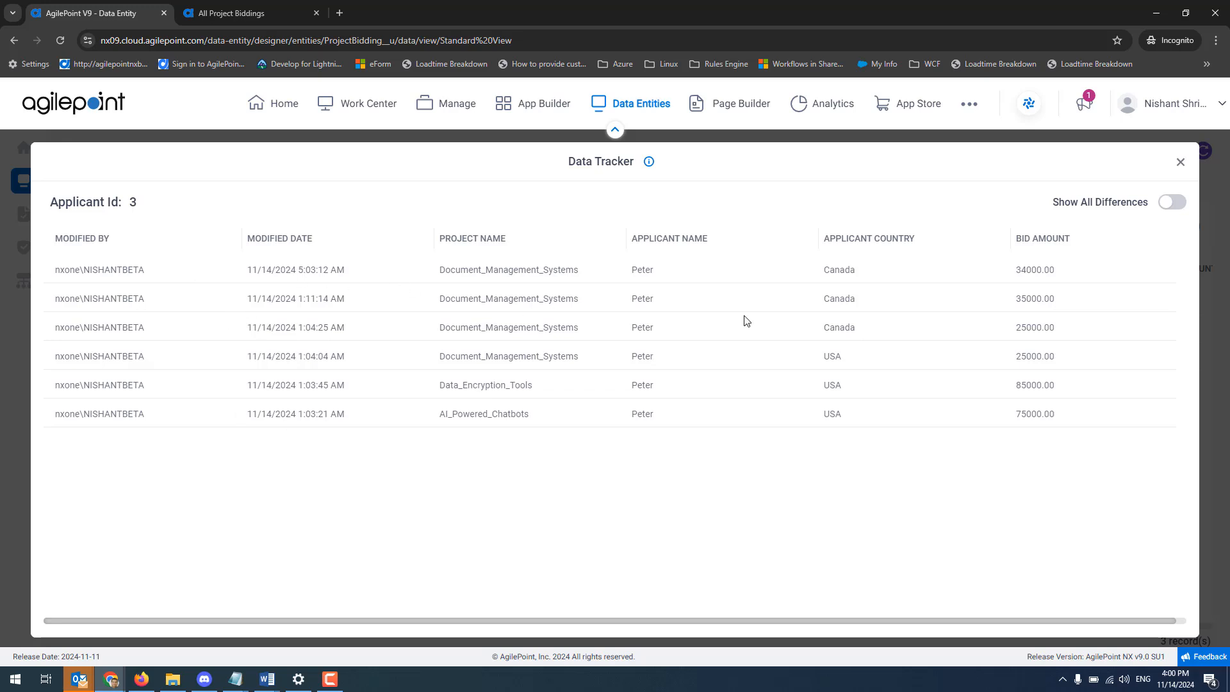
click(1177, 203)
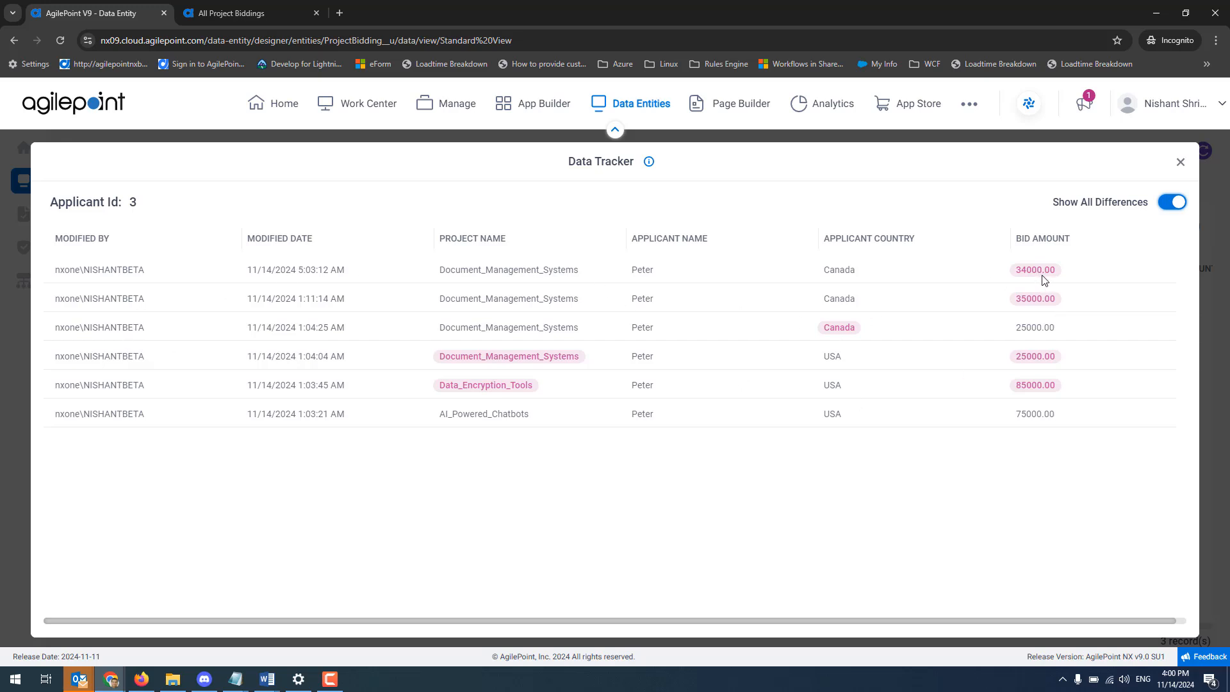
In the All Project Biddings application, set the Document_Management_Systems record's bid amount to 33,000.00 and submit it.
click(252, 18)
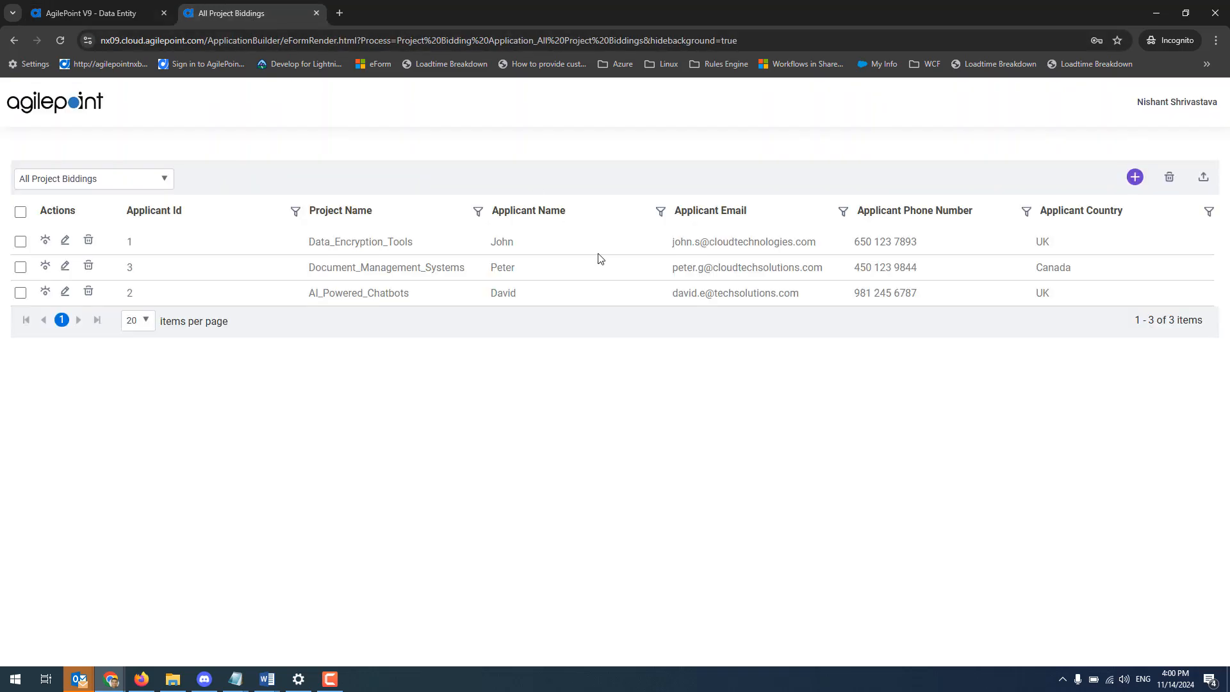
click(64, 266)
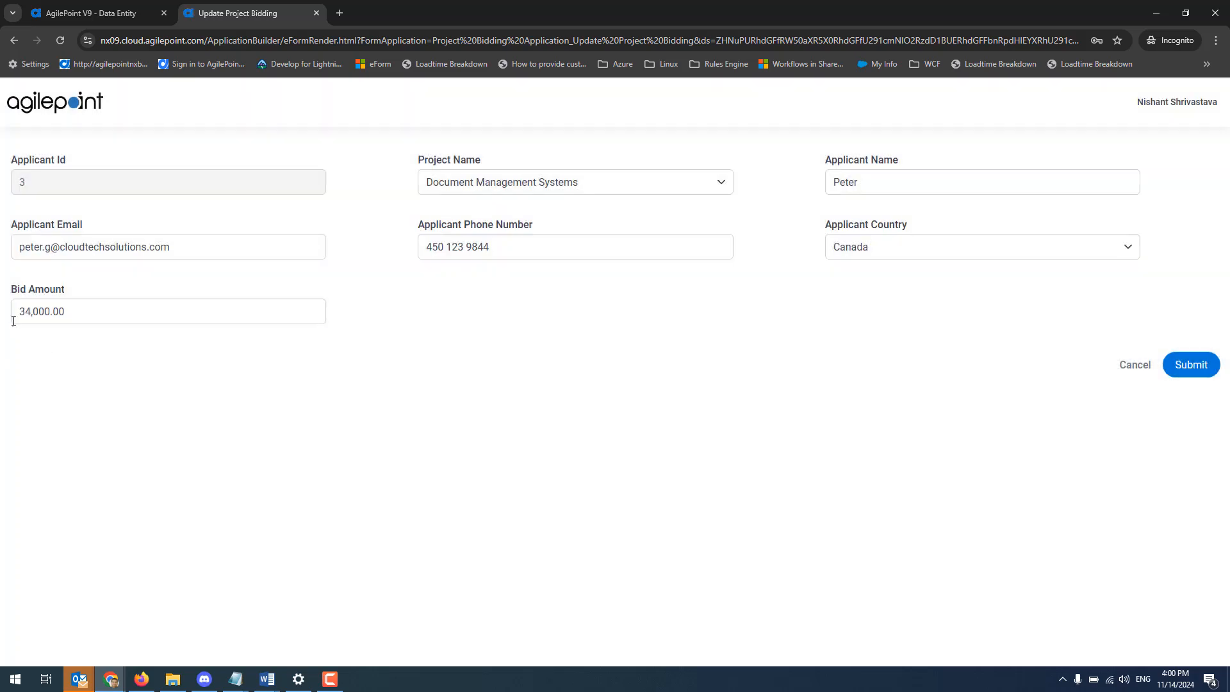
click(32, 314)
key(BackSpace)
text(3)
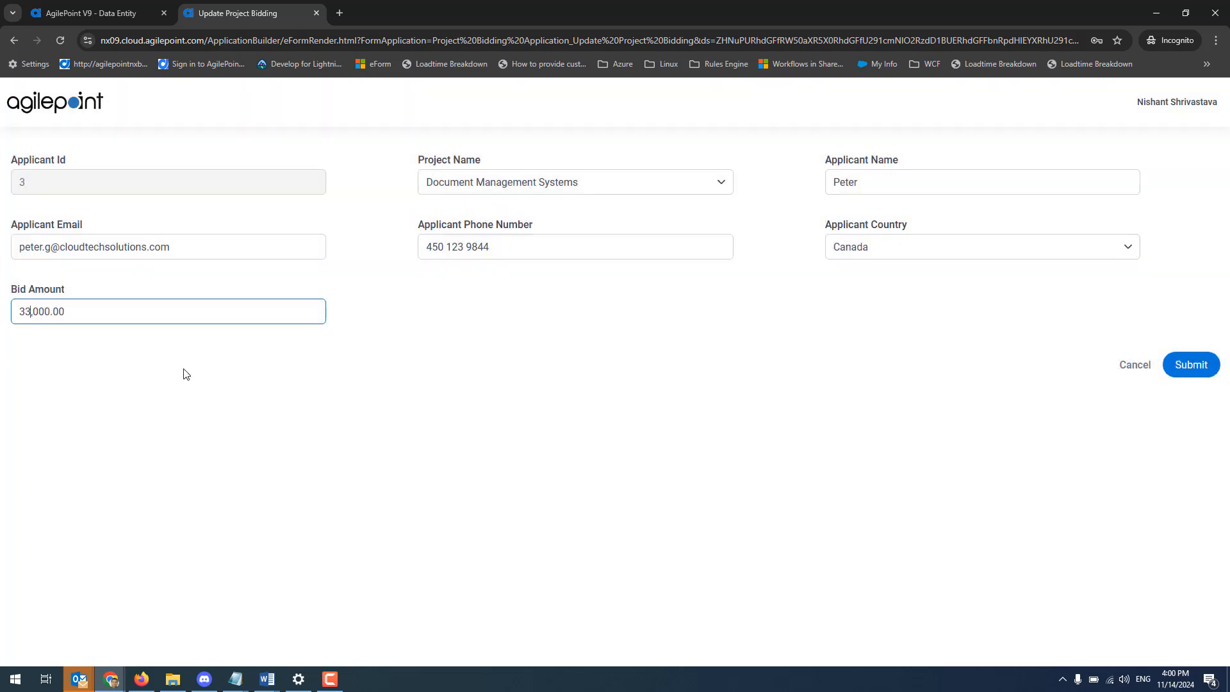
click(1200, 370)
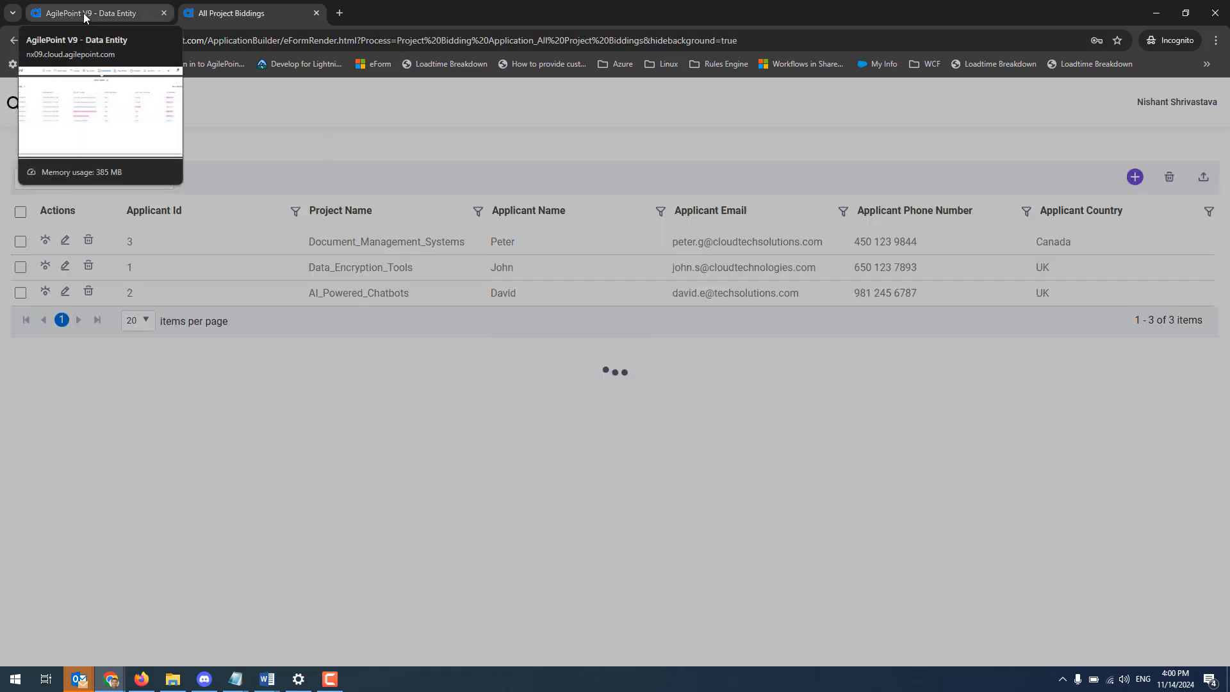
Reload the Document_Management_Systems record's Data Tracker in Data Entities and compare all differences, followed by only the Bid Amount differences.
click(84, 13)
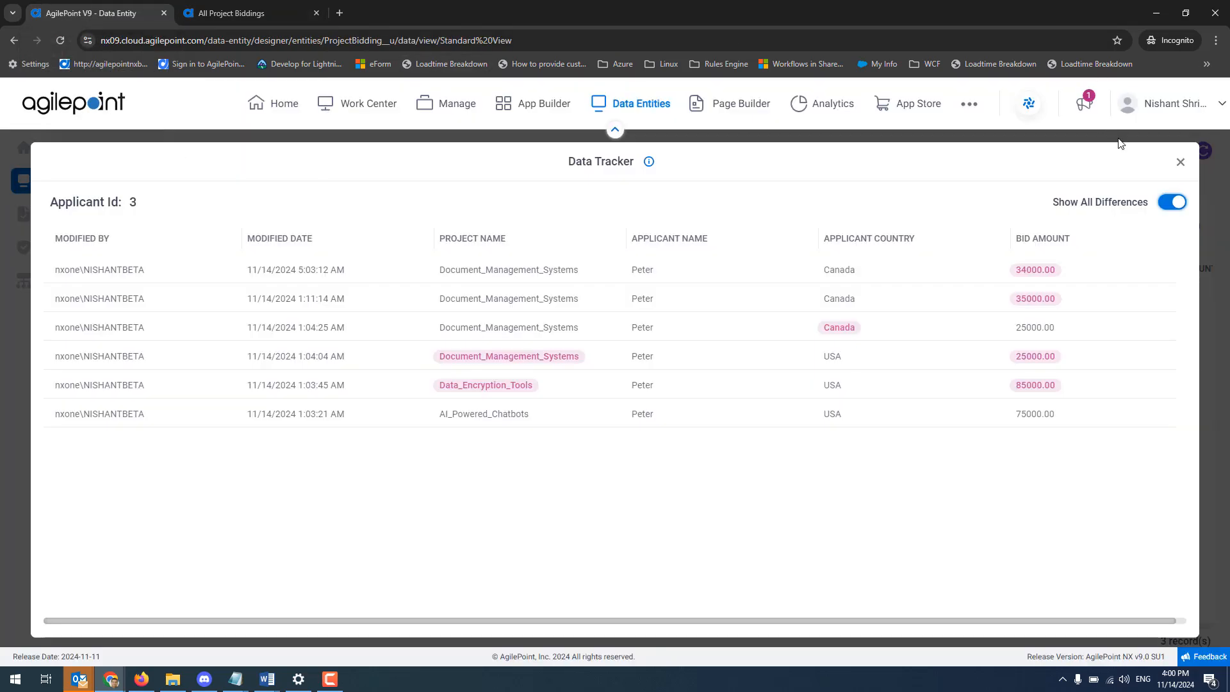
click(1180, 162)
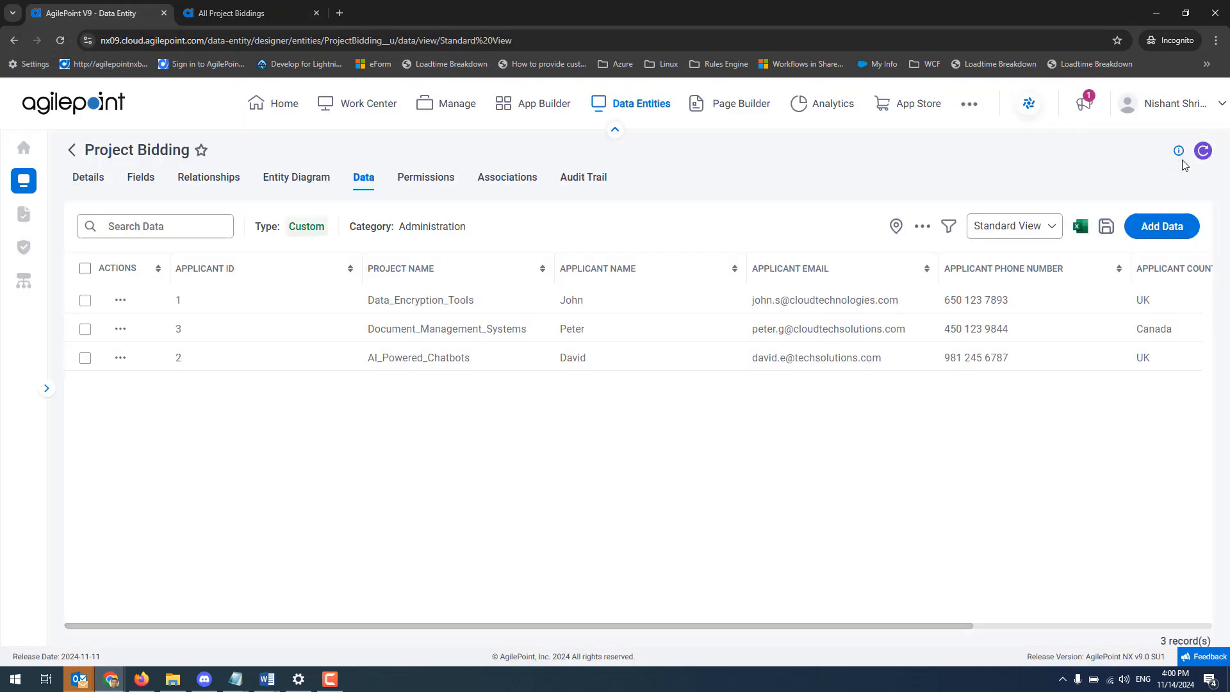
click(119, 329)
click(156, 457)
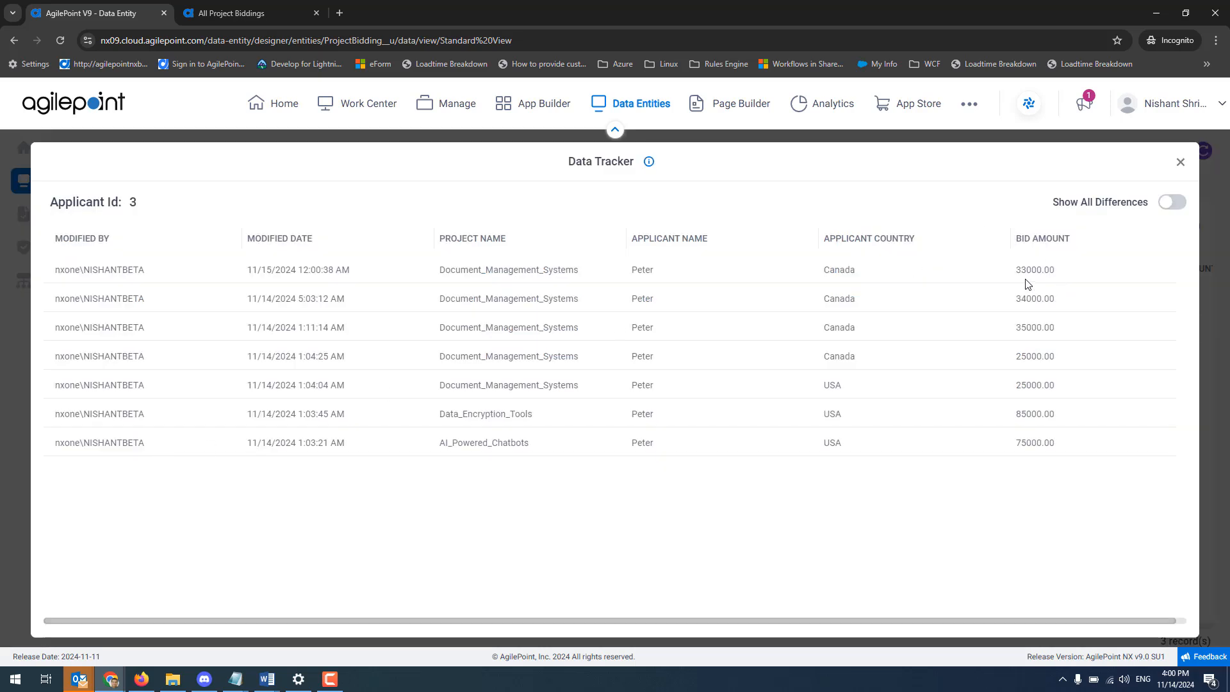
click(1174, 203)
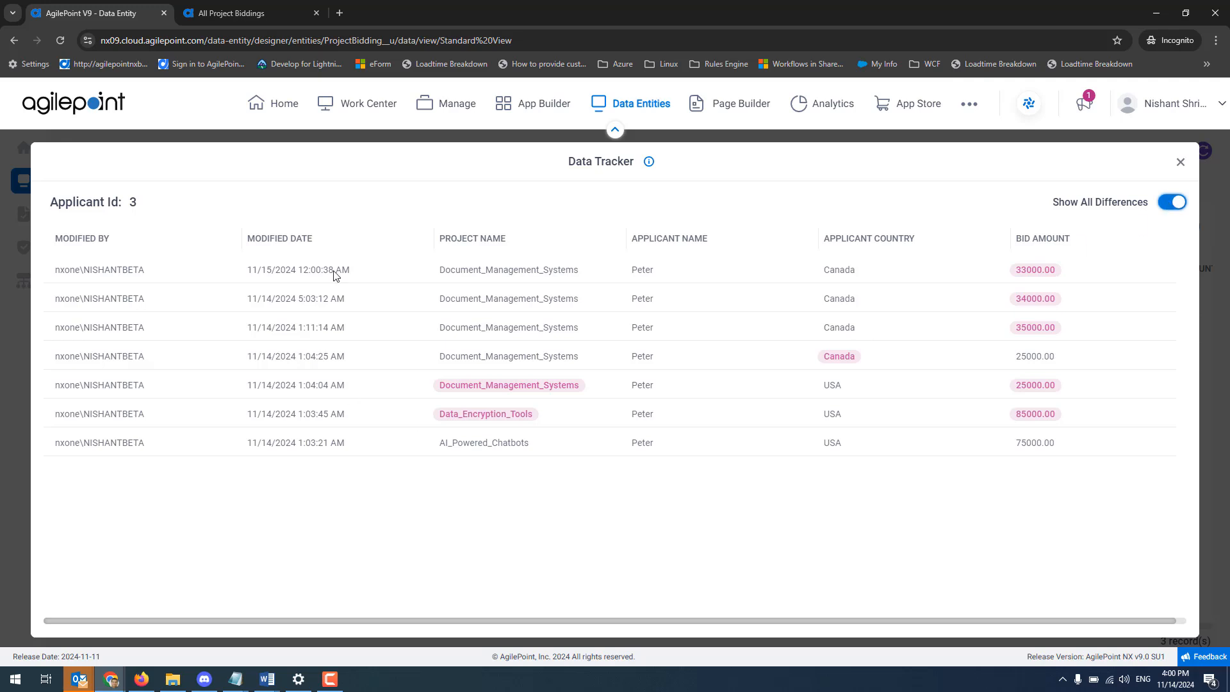
click(1173, 202)
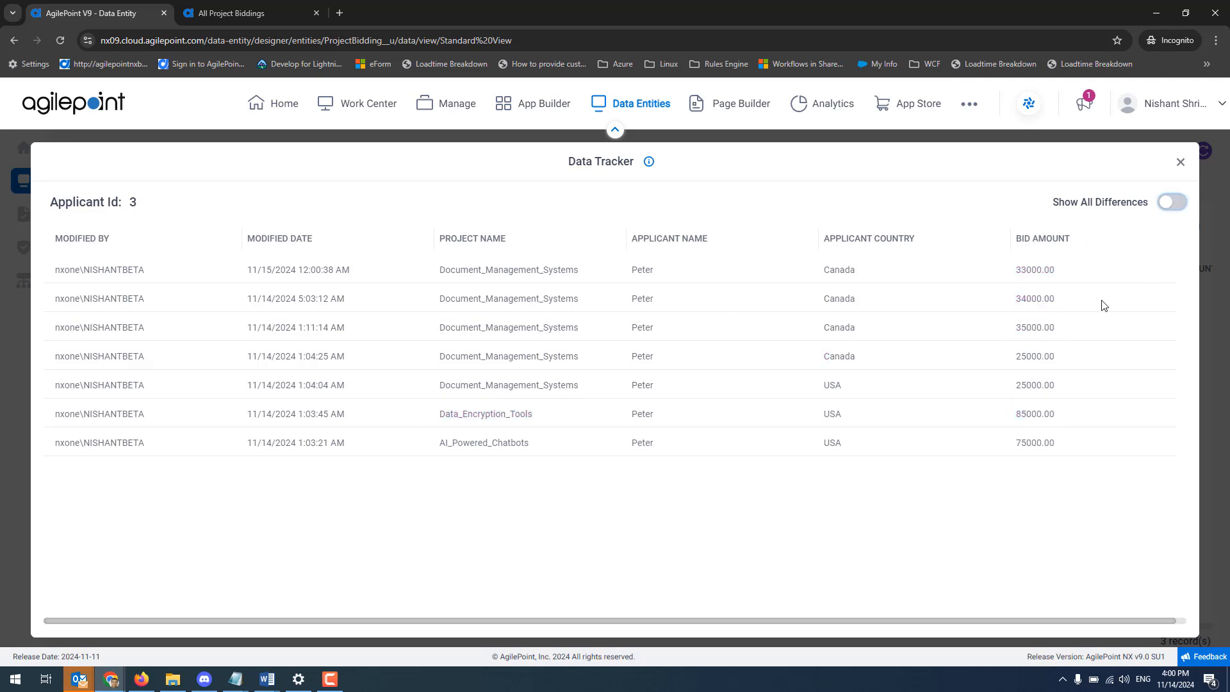
click(1040, 245)
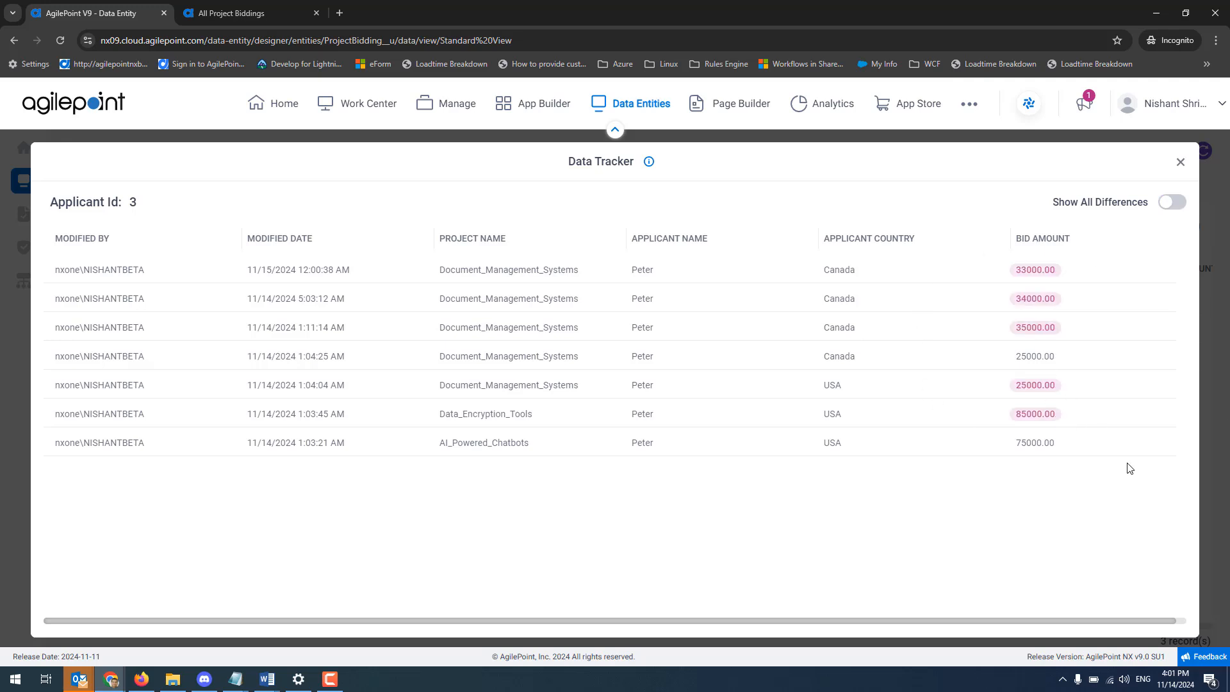
click(1180, 163)
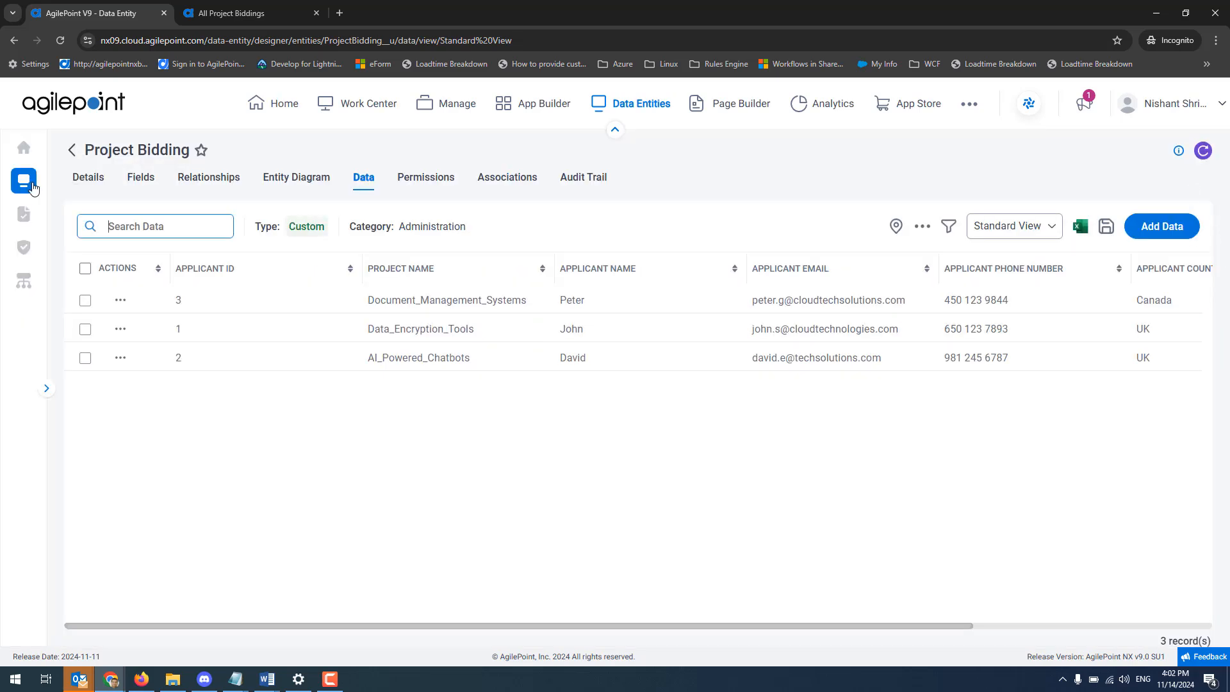
Filter the entities list by the application name New Sales Order Demo - SM - Ver 2.
click(26, 183)
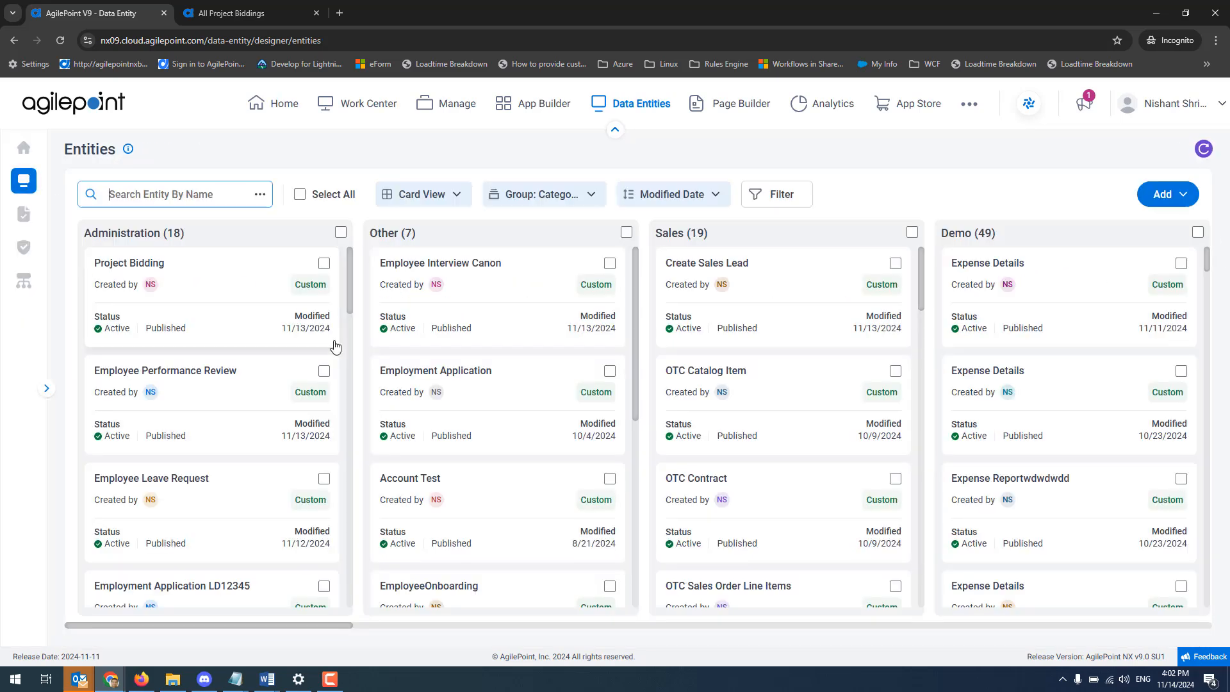
click(796, 198)
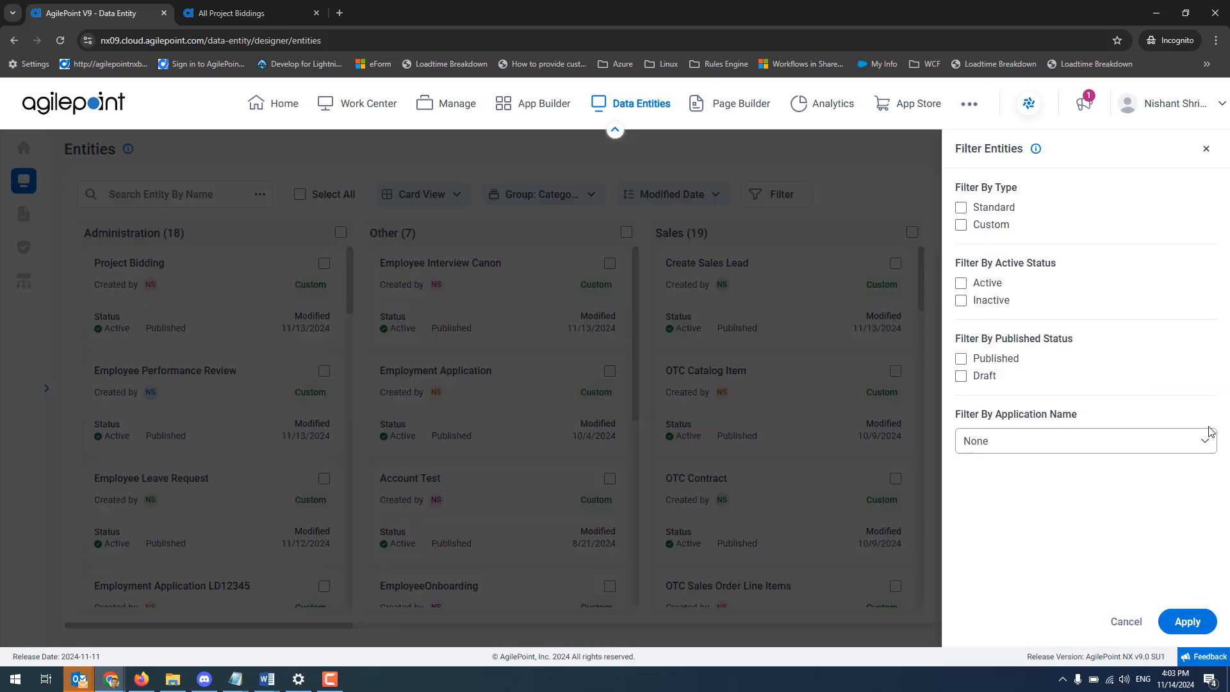
click(1203, 441)
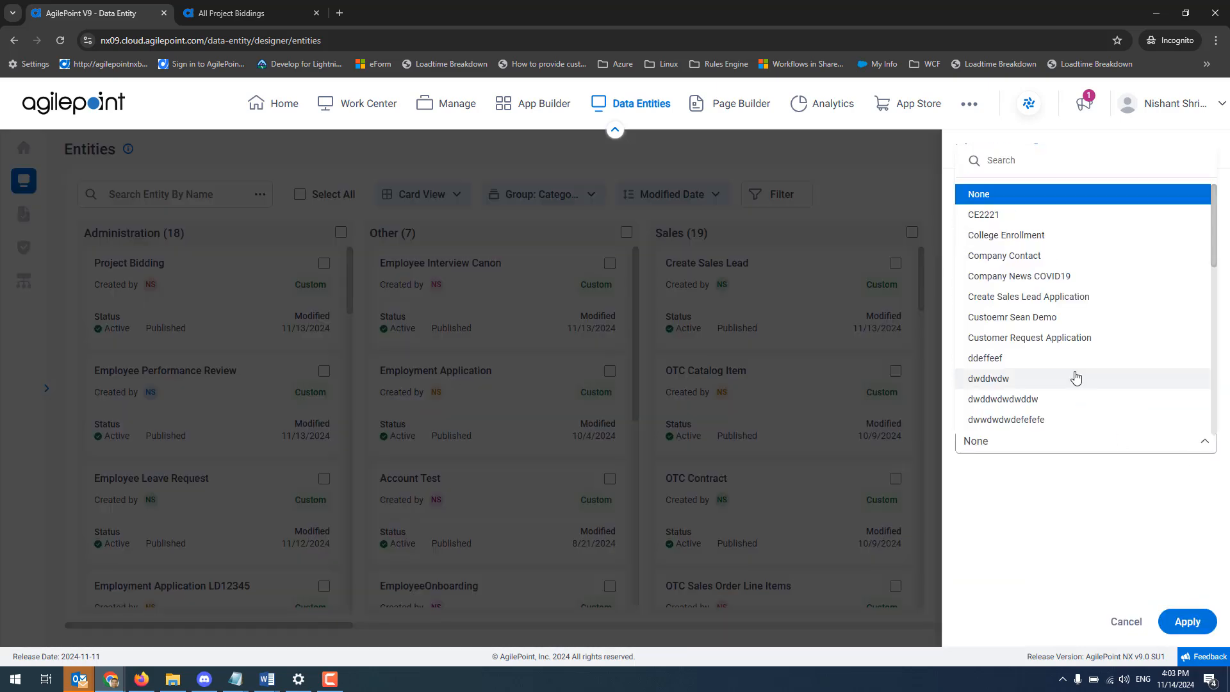
scroll(1076, 378, down, 10)
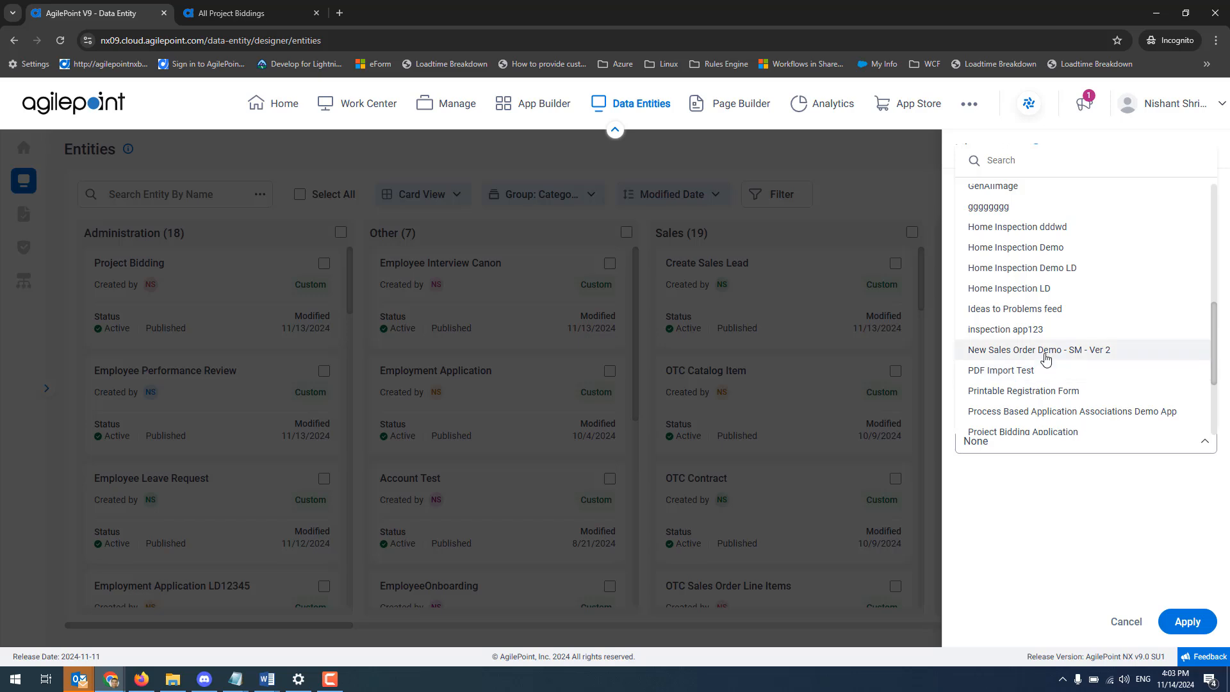
click(1046, 357)
click(1184, 631)
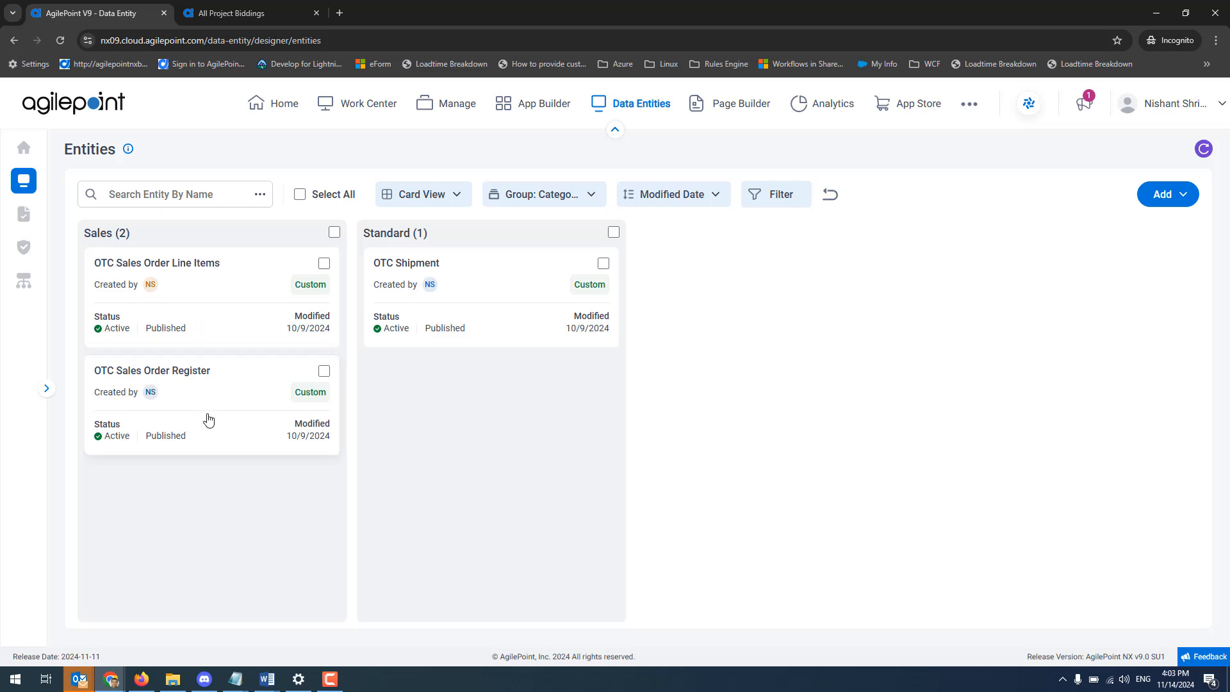
Group the entities by App Name and clear the application filter to browse all application groups.
click(567, 199)
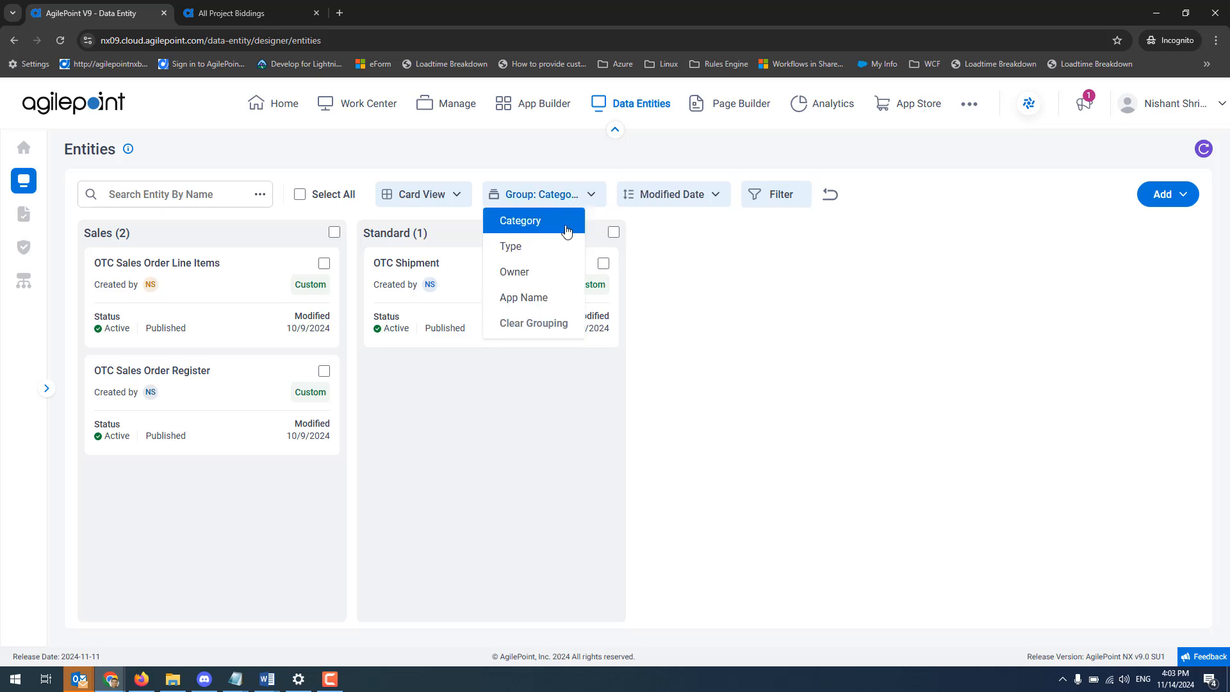
click(540, 305)
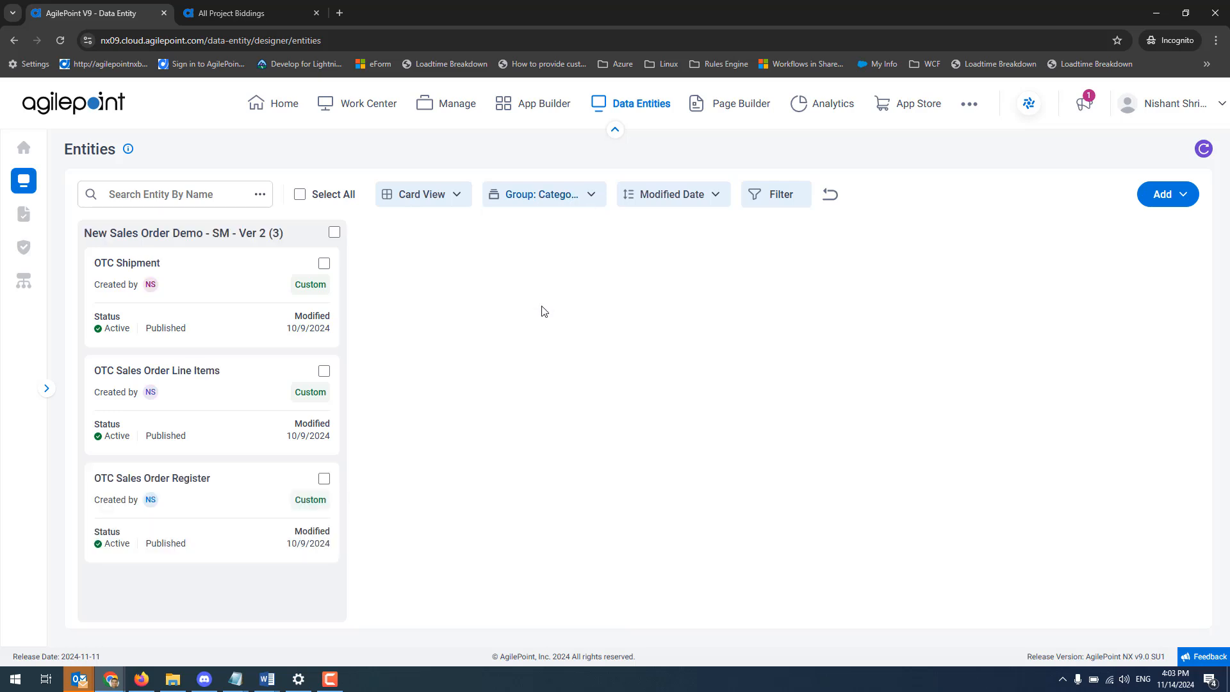
click(832, 198)
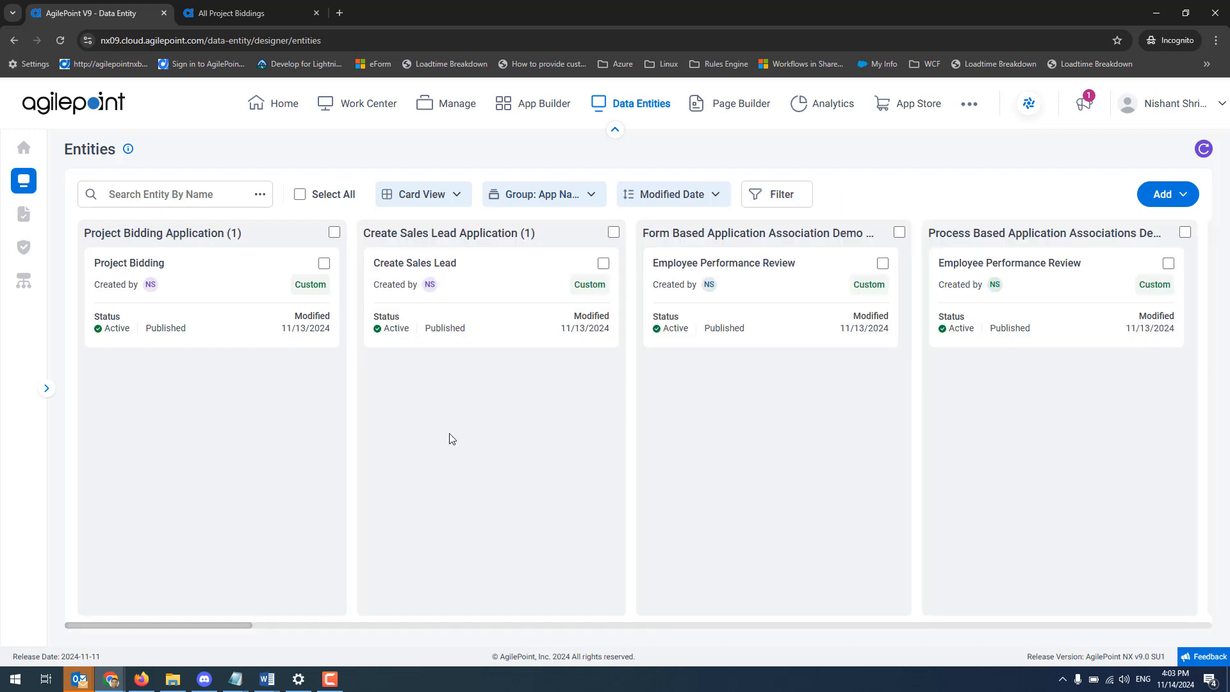
drag(222, 625, 59, 634)
Switch the entity search to app name and search for "sale".
click(233, 187)
click(260, 194)
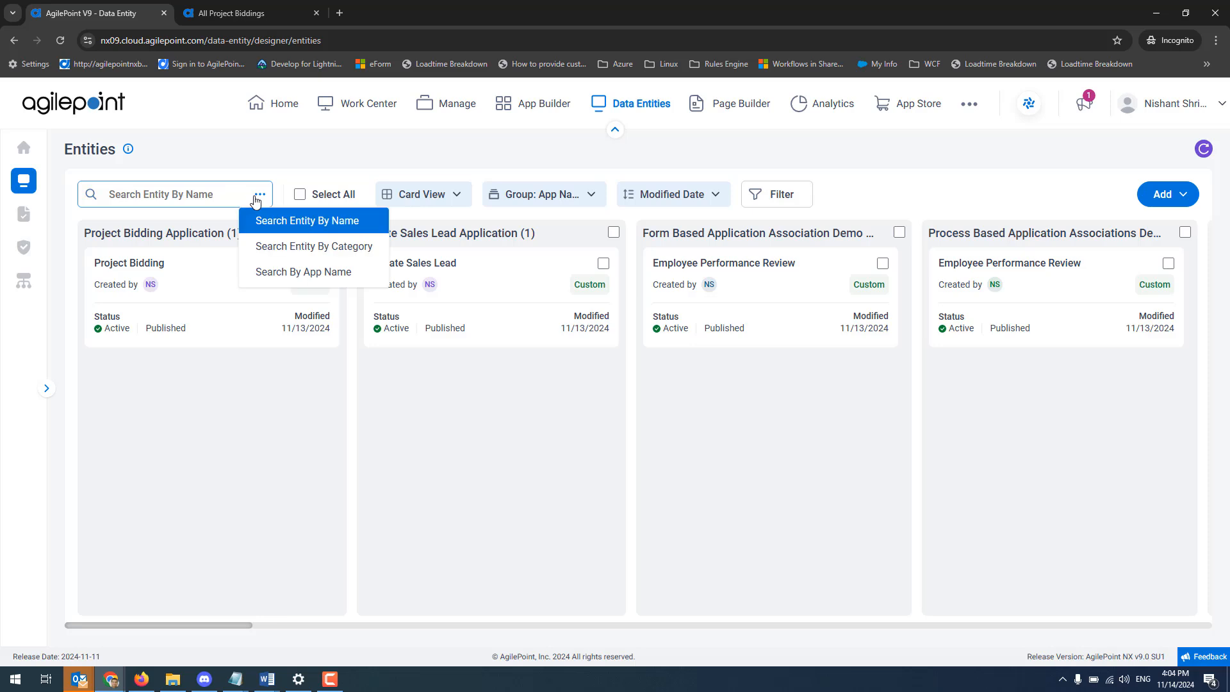
click(317, 273)
text(sale)
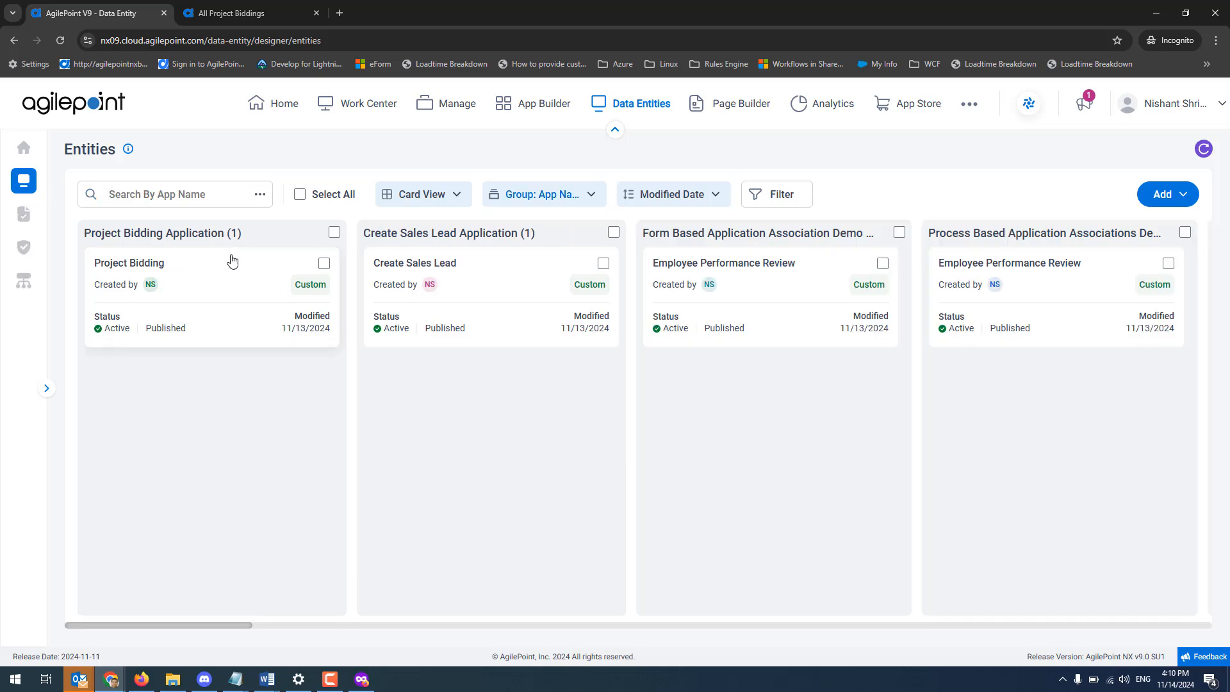
Group the entities by Type and open the custom Expense Report entity.
click(586, 201)
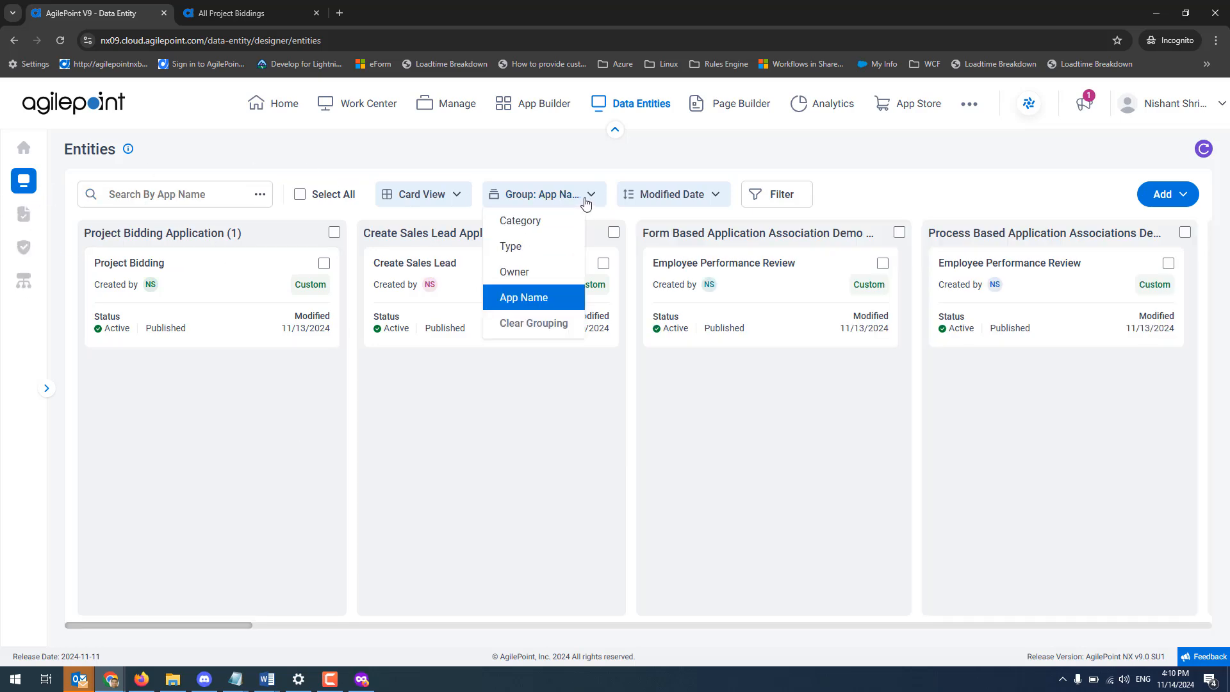
click(503, 247)
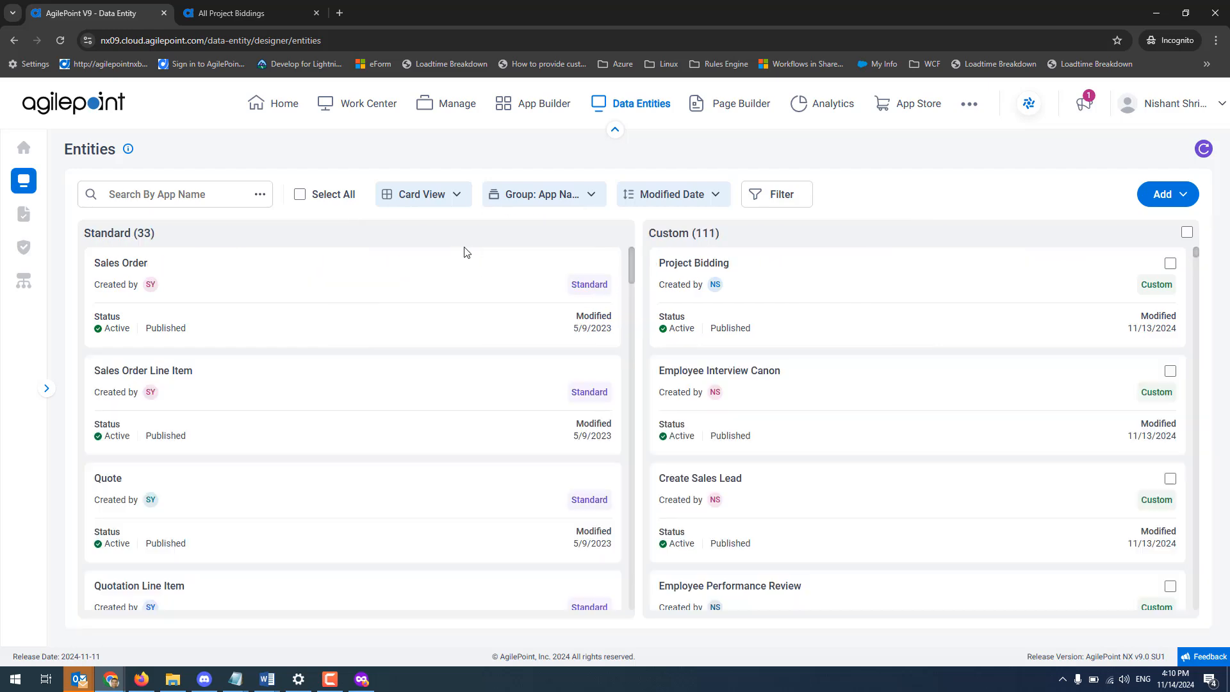
scroll(992, 482, down, 6)
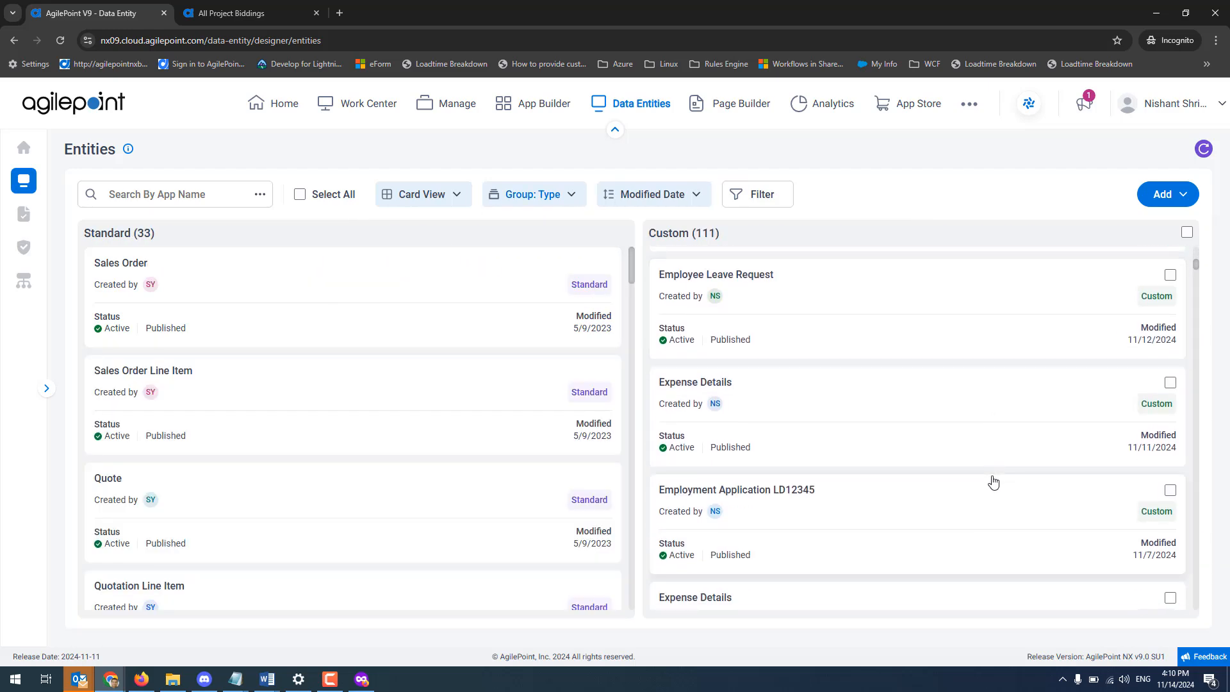
scroll(992, 482, down, 5)
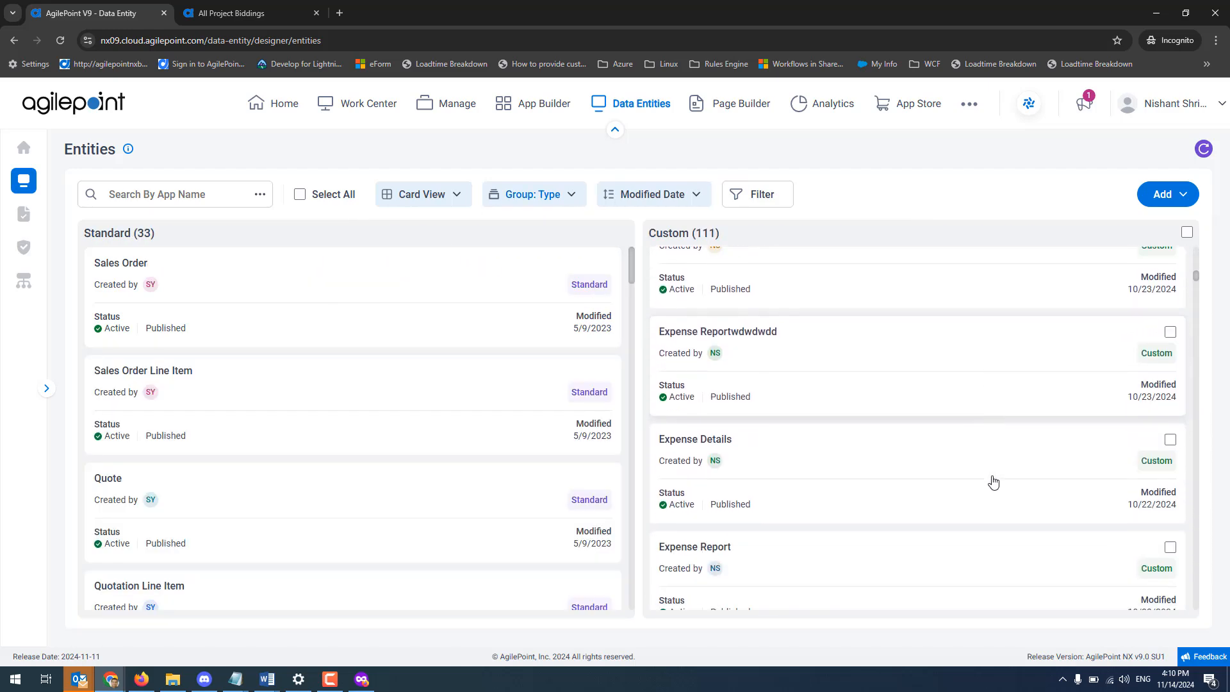
scroll(992, 482, down, 2)
click(870, 467)
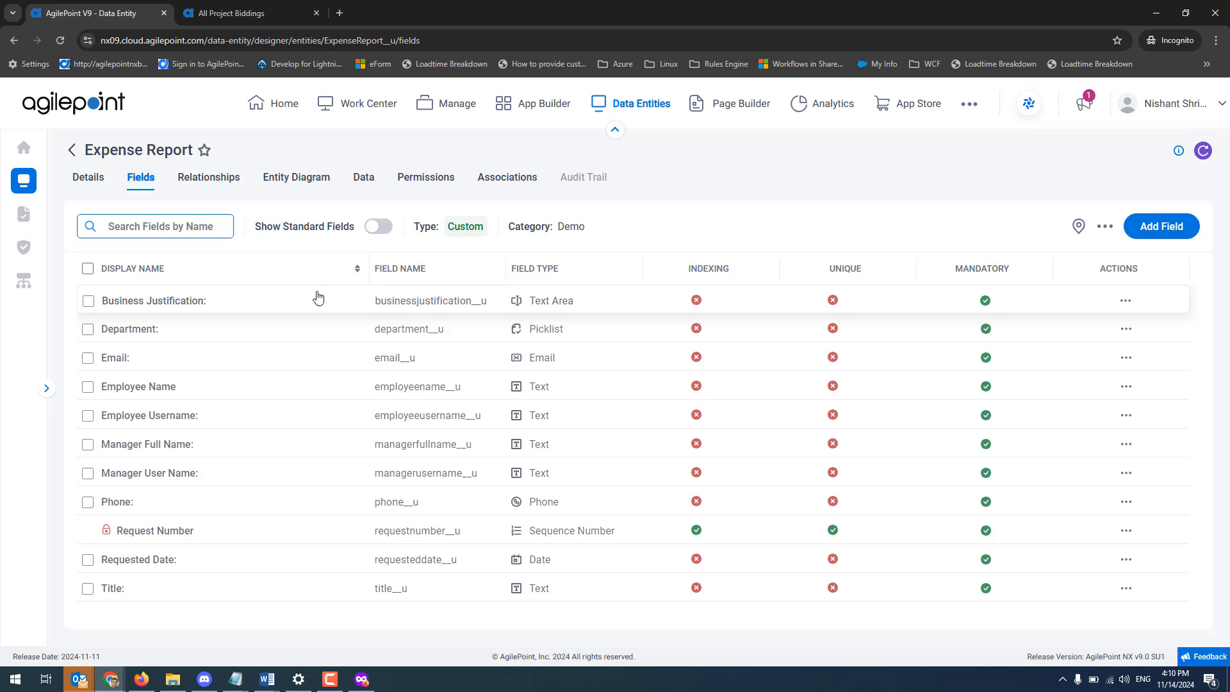
Add Demo User to the Expense Report entity's Entity Metadata Viewers permission group and save the group.
click(420, 179)
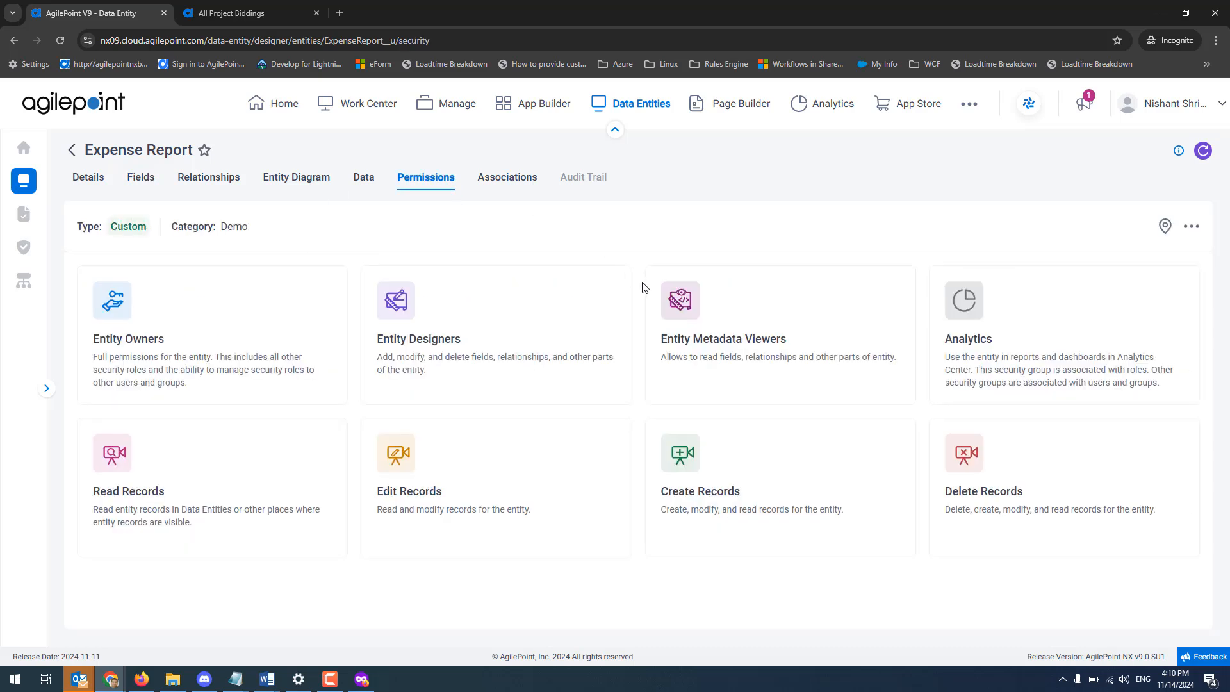
click(748, 344)
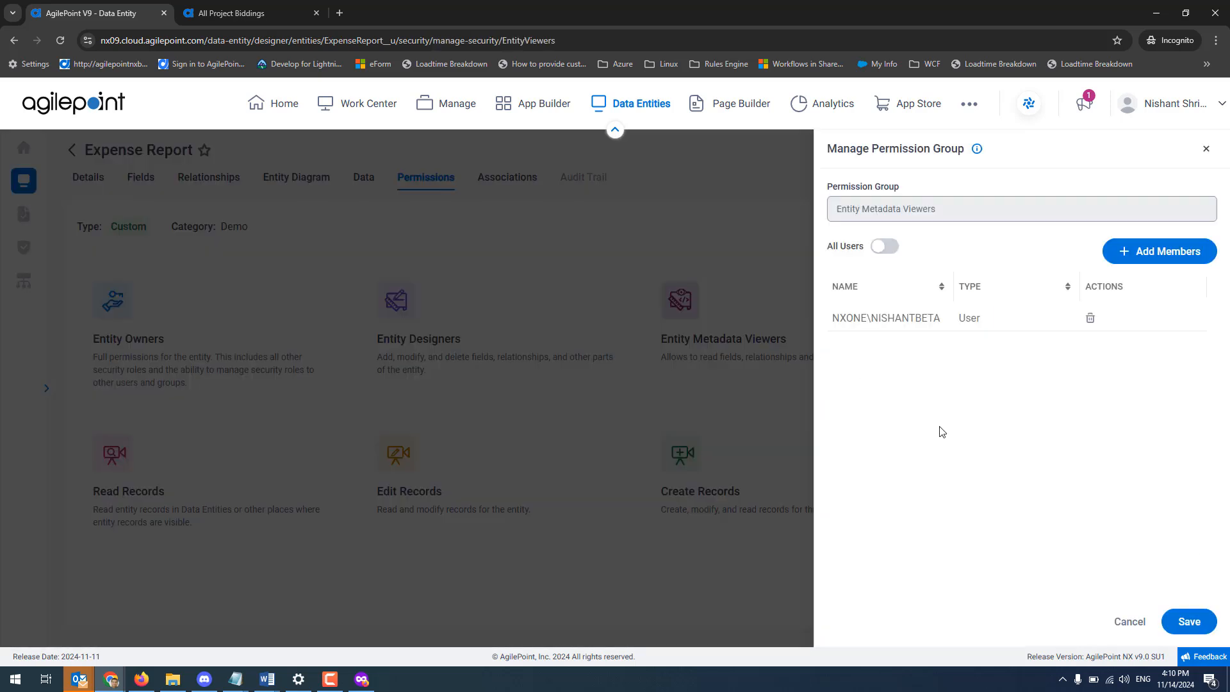
click(1165, 260)
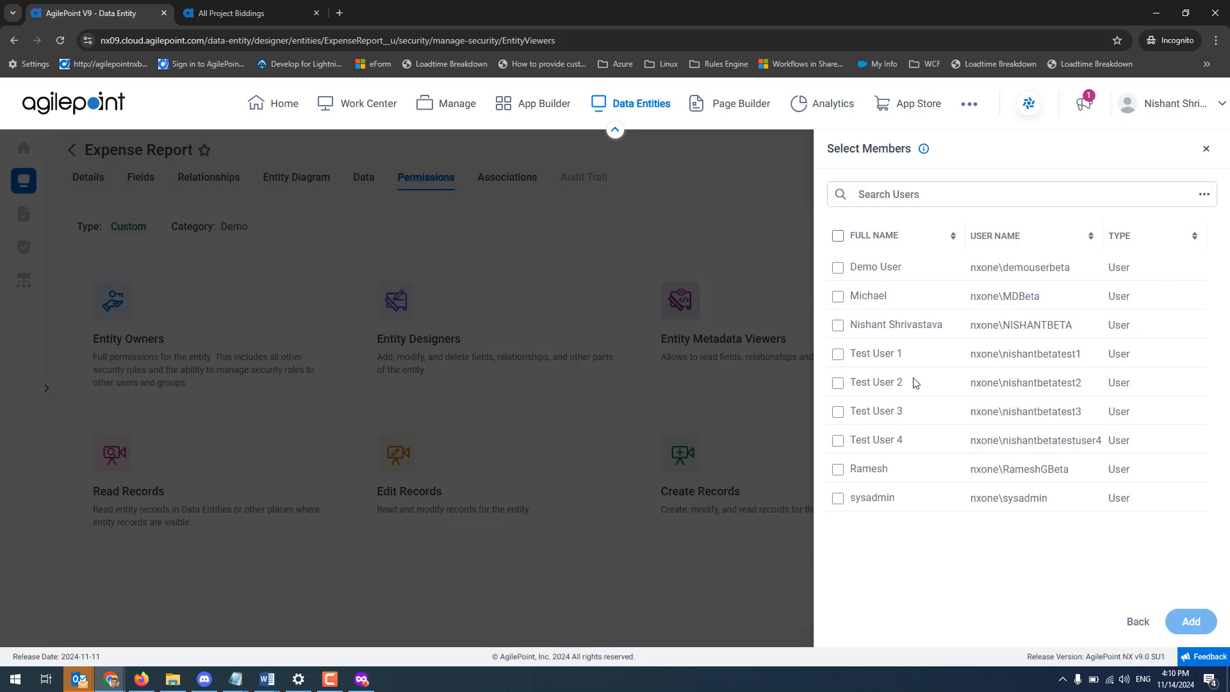
click(837, 267)
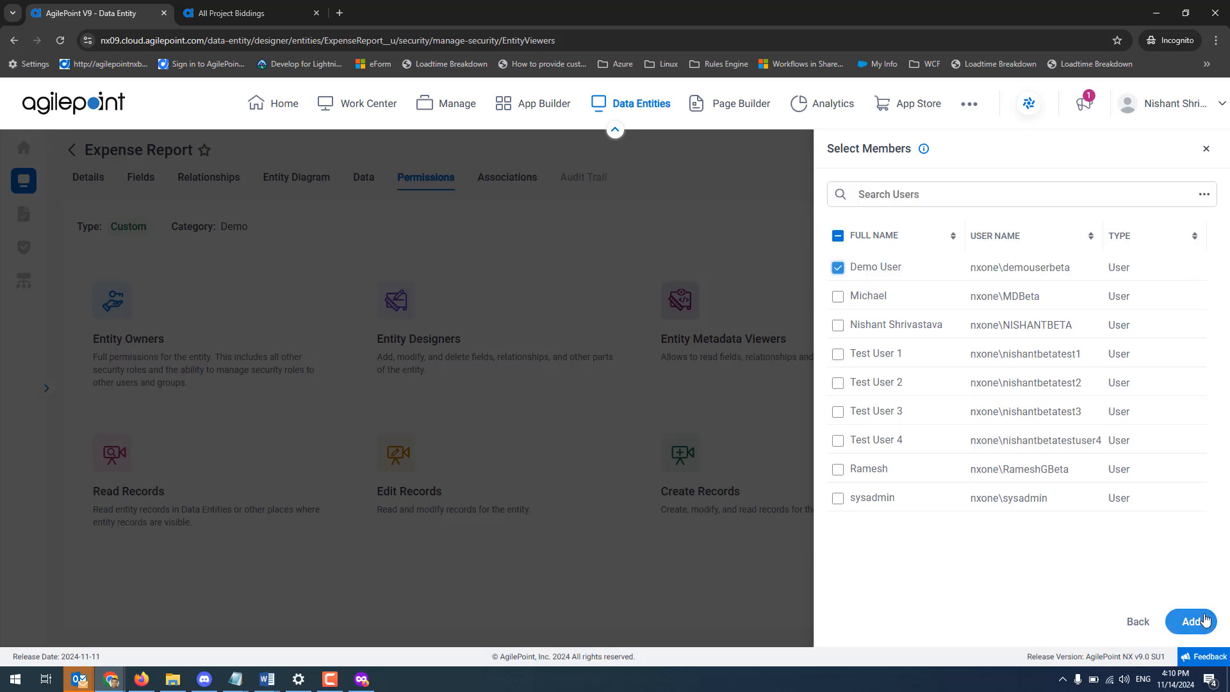
click(1196, 621)
click(1183, 622)
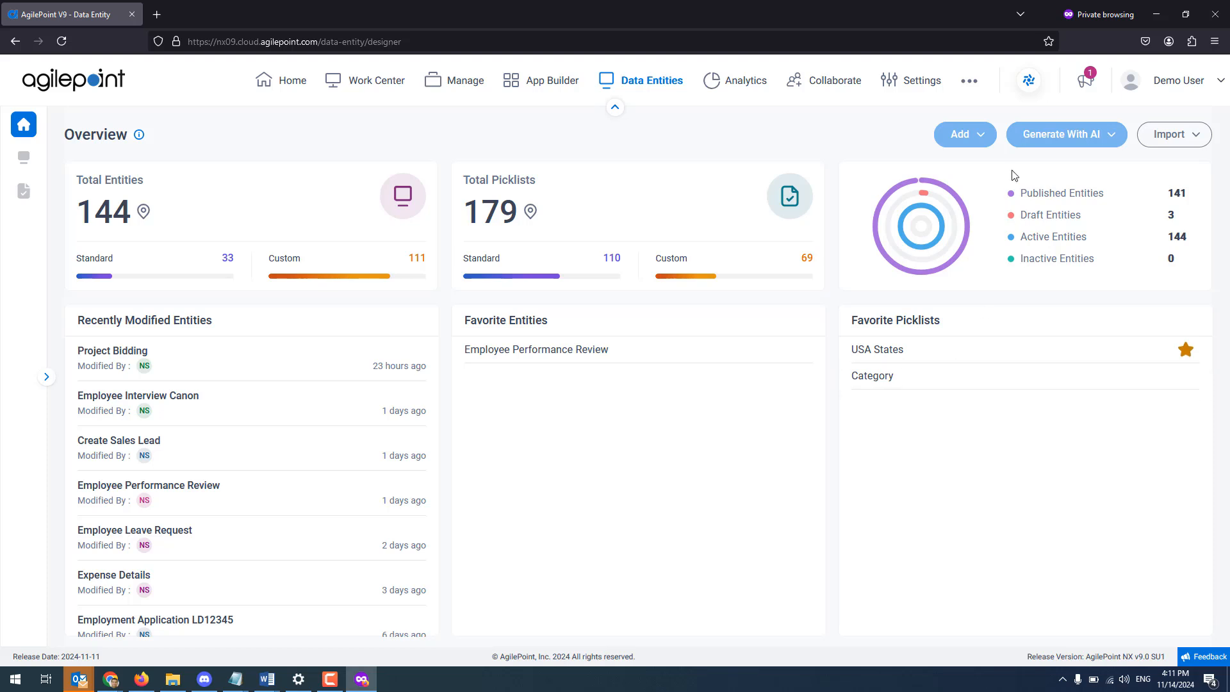
Switch to the Demo User's private Firefox session and open the Expense Report entity from the entities list.
click(1204, 95)
click(23, 156)
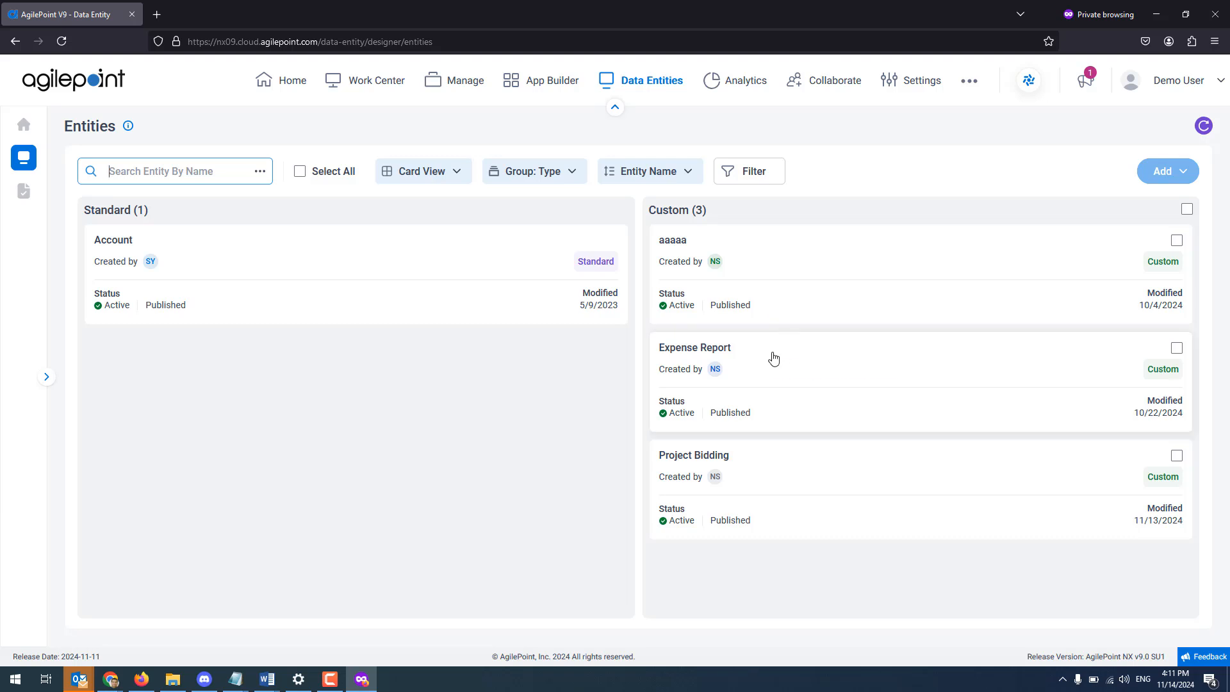
click(774, 358)
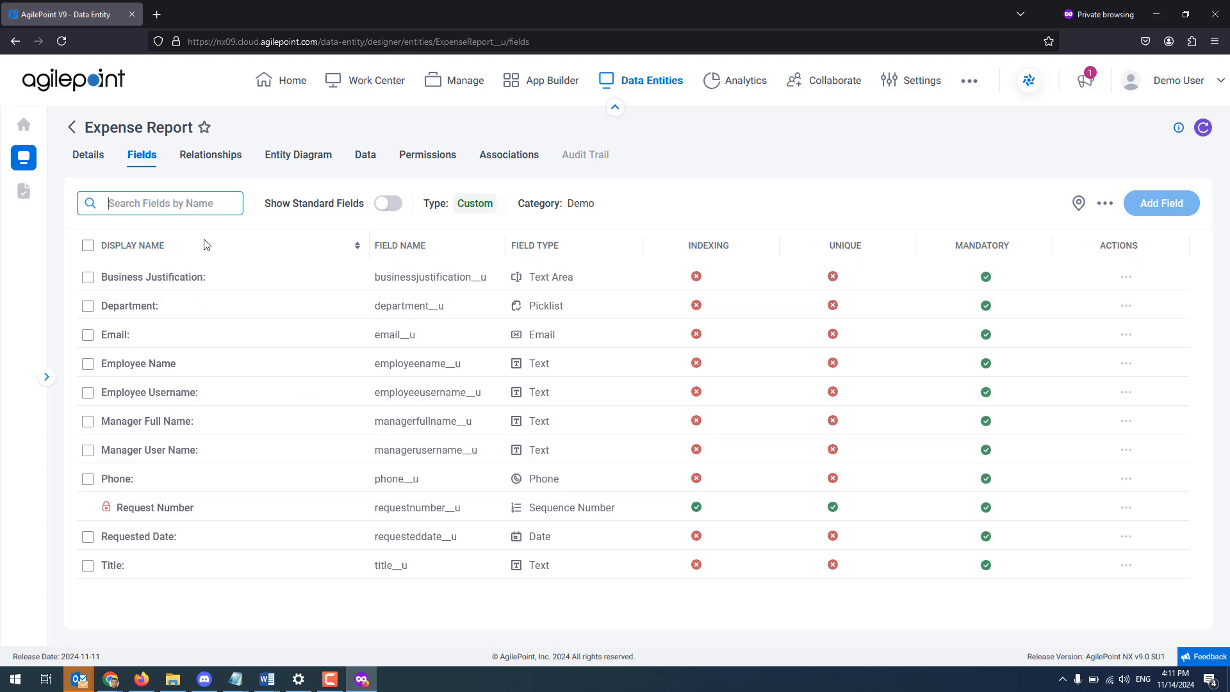
Check the Demo User's access to the Expense Report's relationships, entity diagram, data and permissions.
click(219, 161)
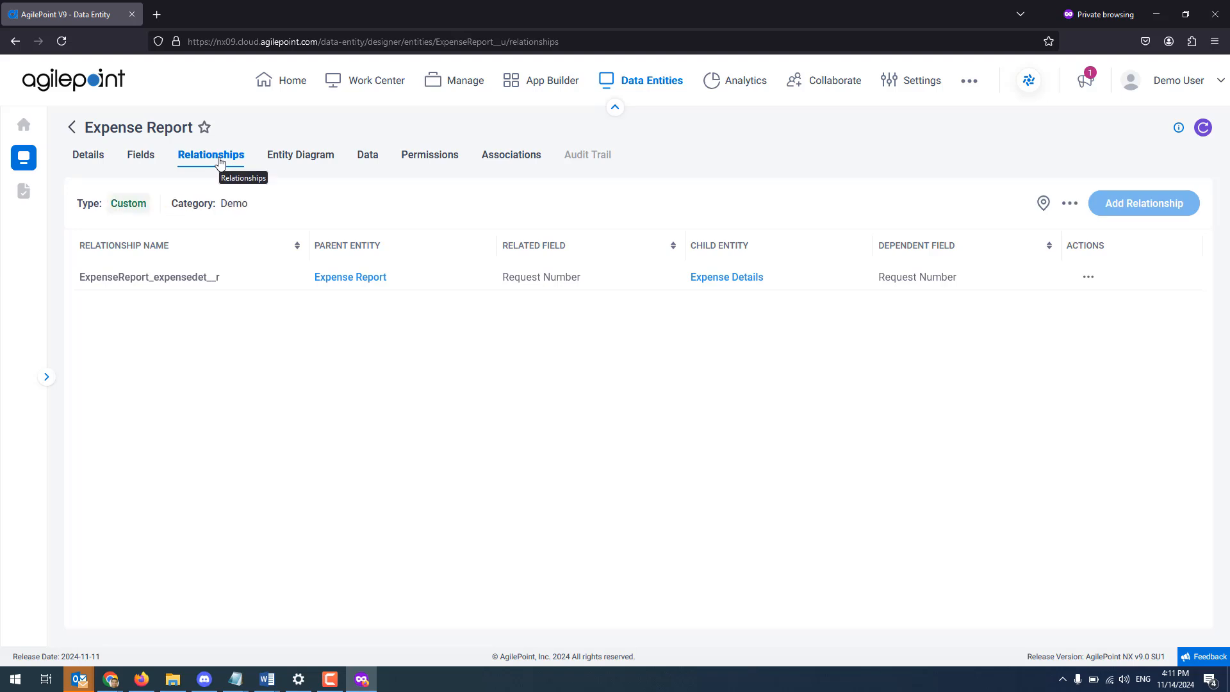
click(306, 160)
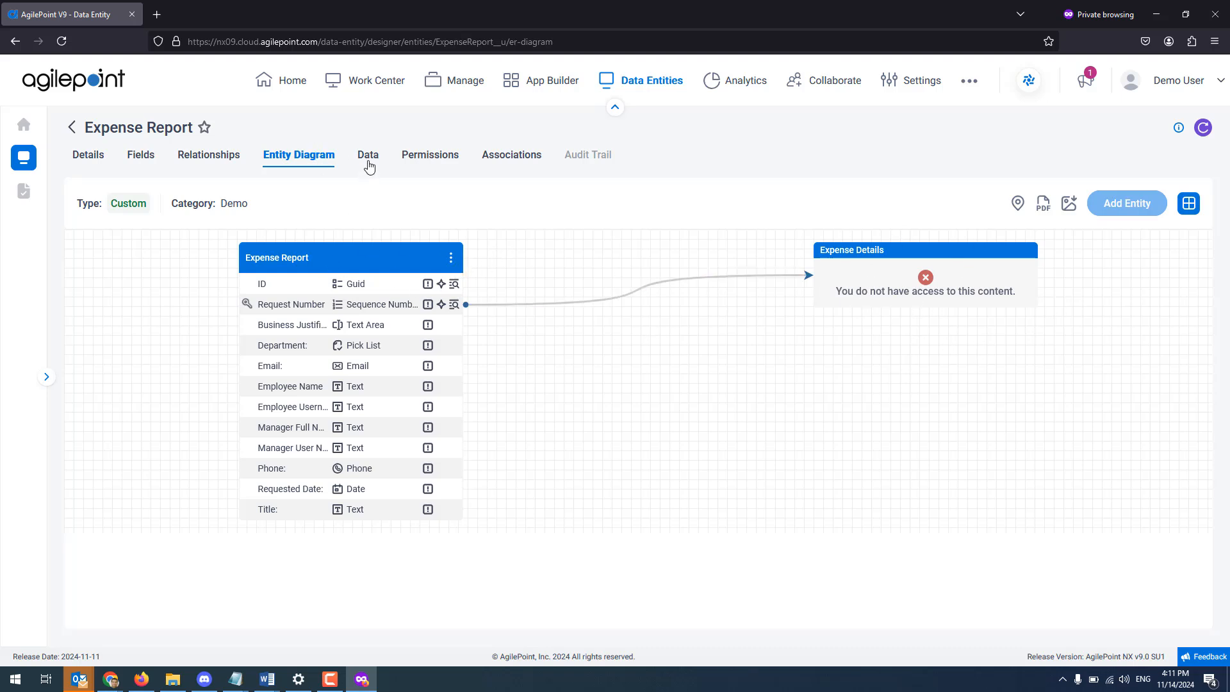
click(369, 156)
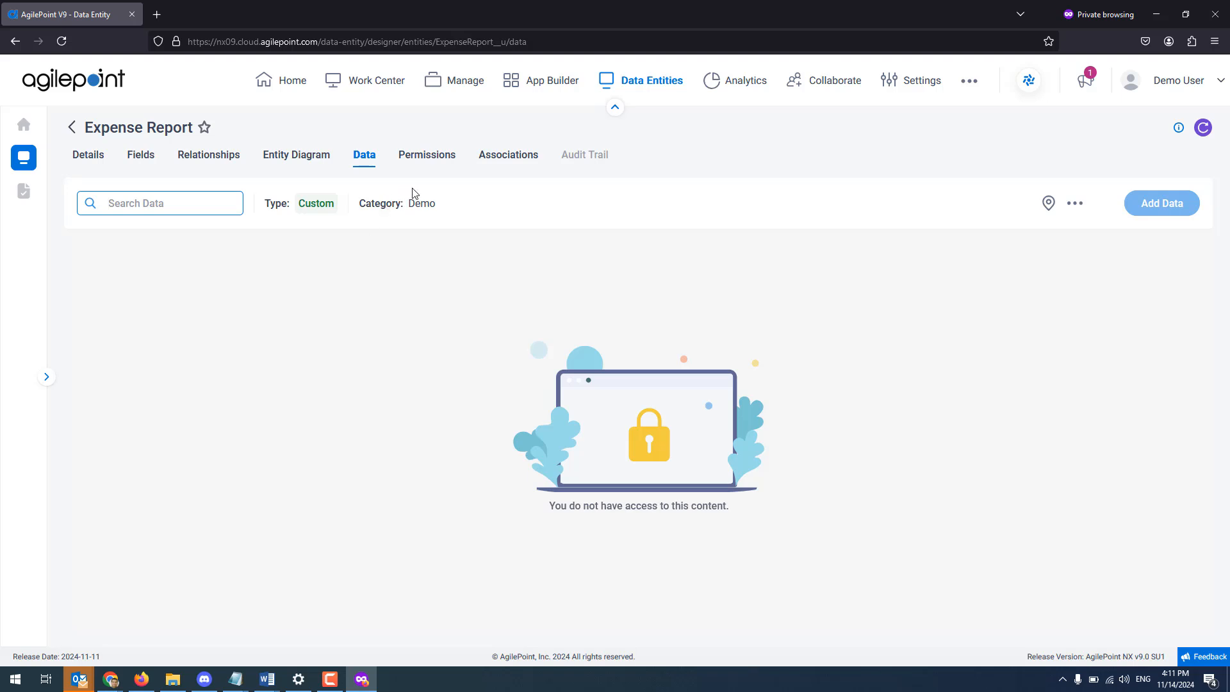
click(418, 158)
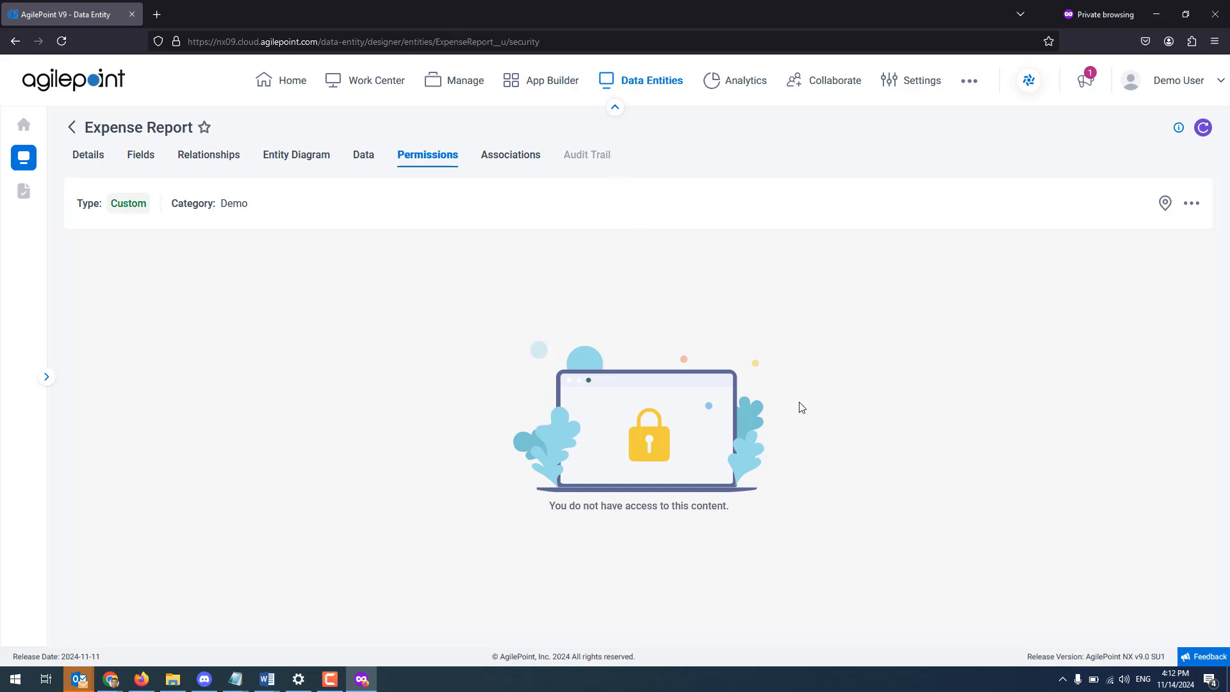
Return to the administrator's Chrome session and start a new Time field in Expense Report with the display name Approval Time.
mouse_move(114, 683)
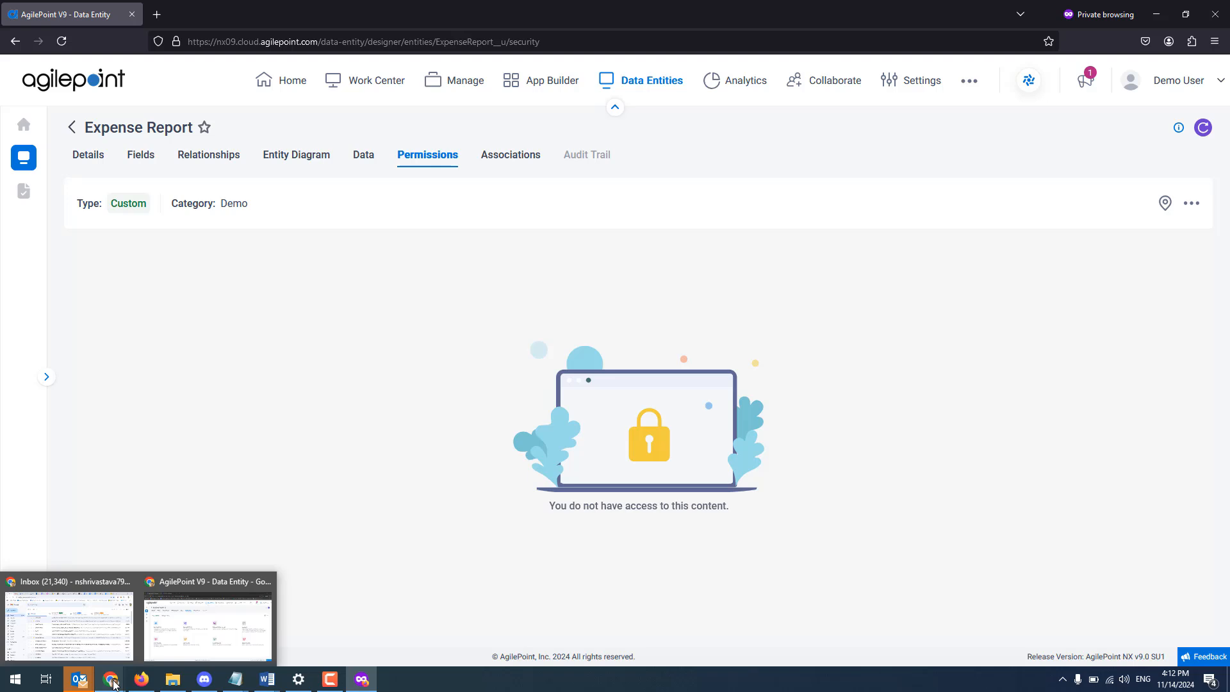
click(181, 642)
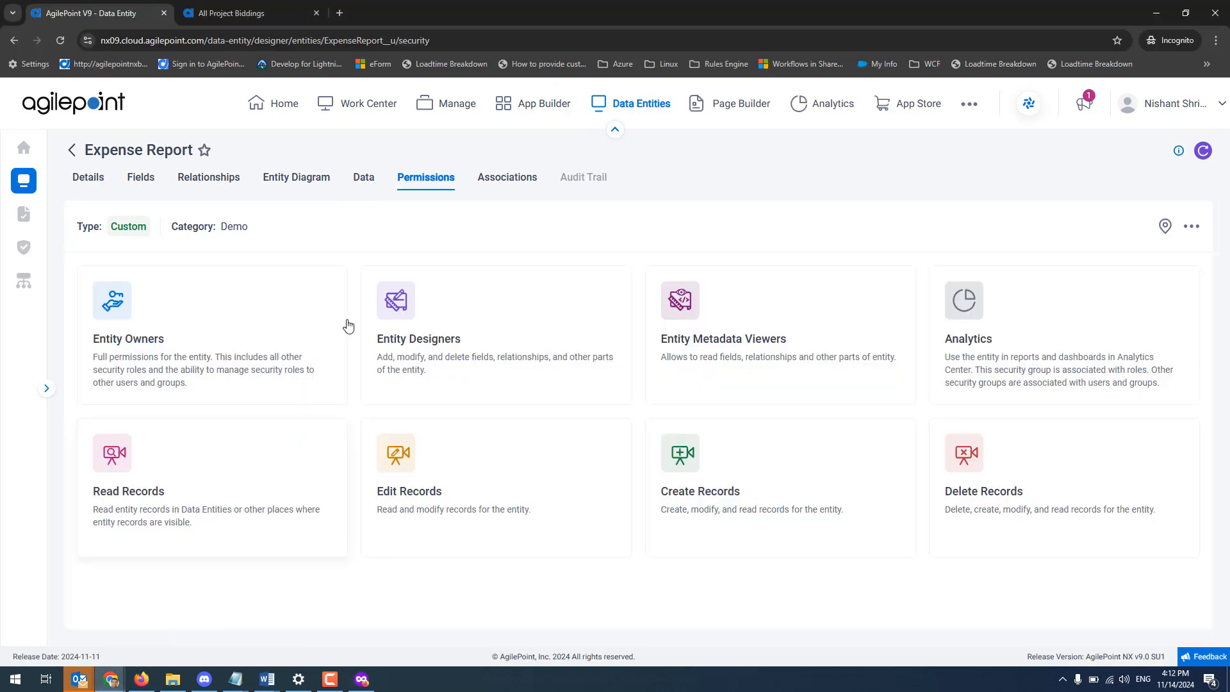
click(142, 181)
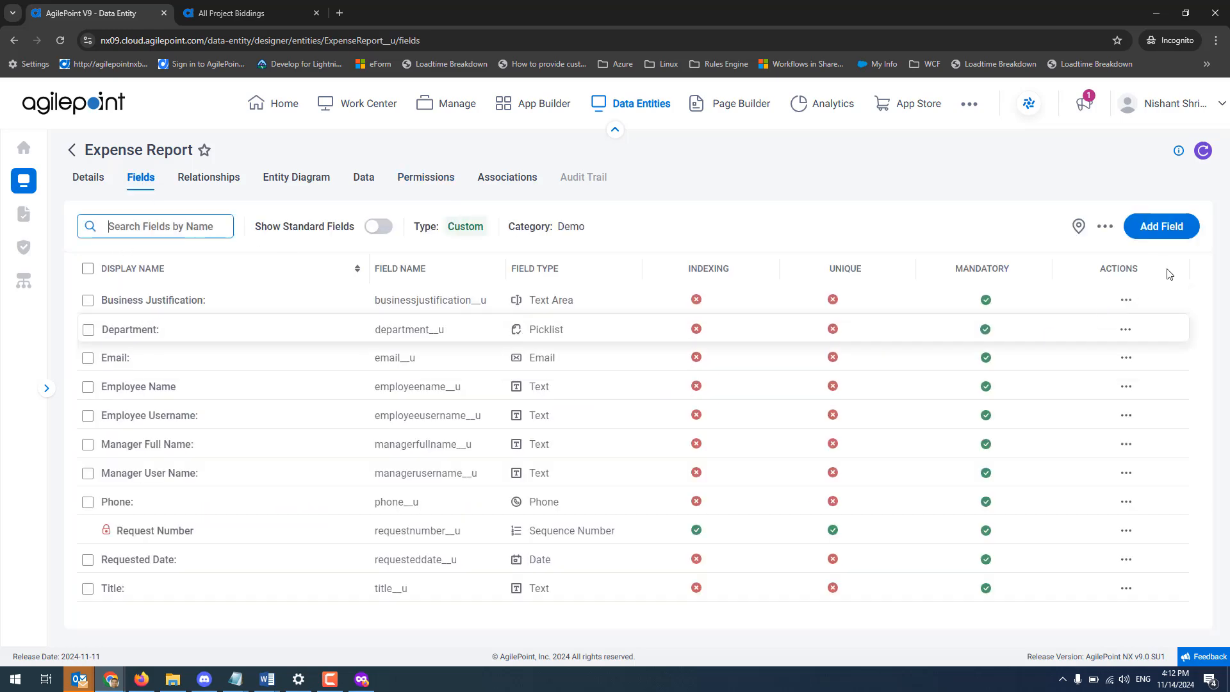
click(1162, 237)
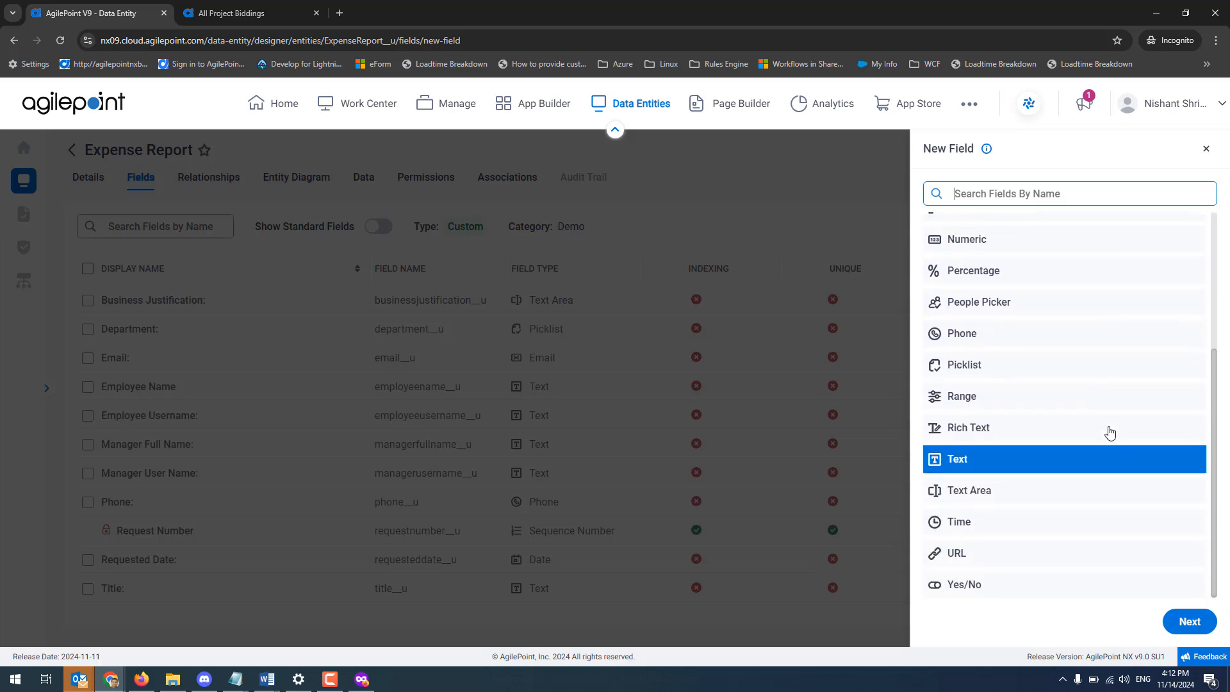
click(998, 526)
click(1200, 625)
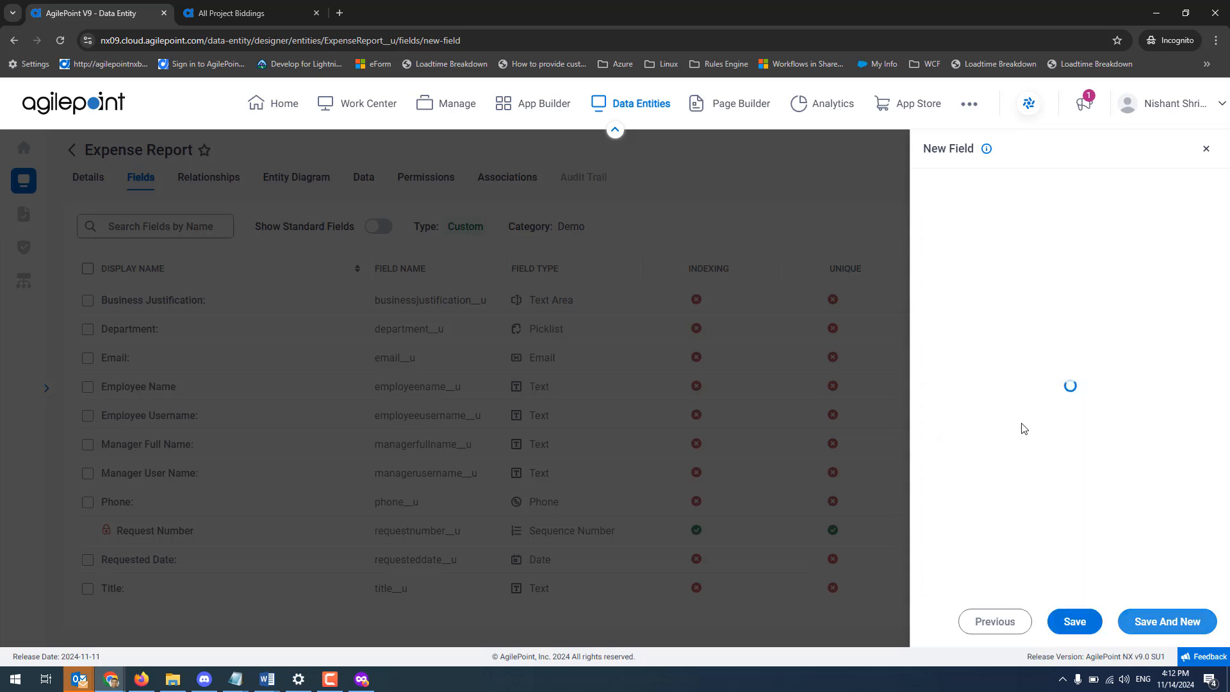
text(Approva)
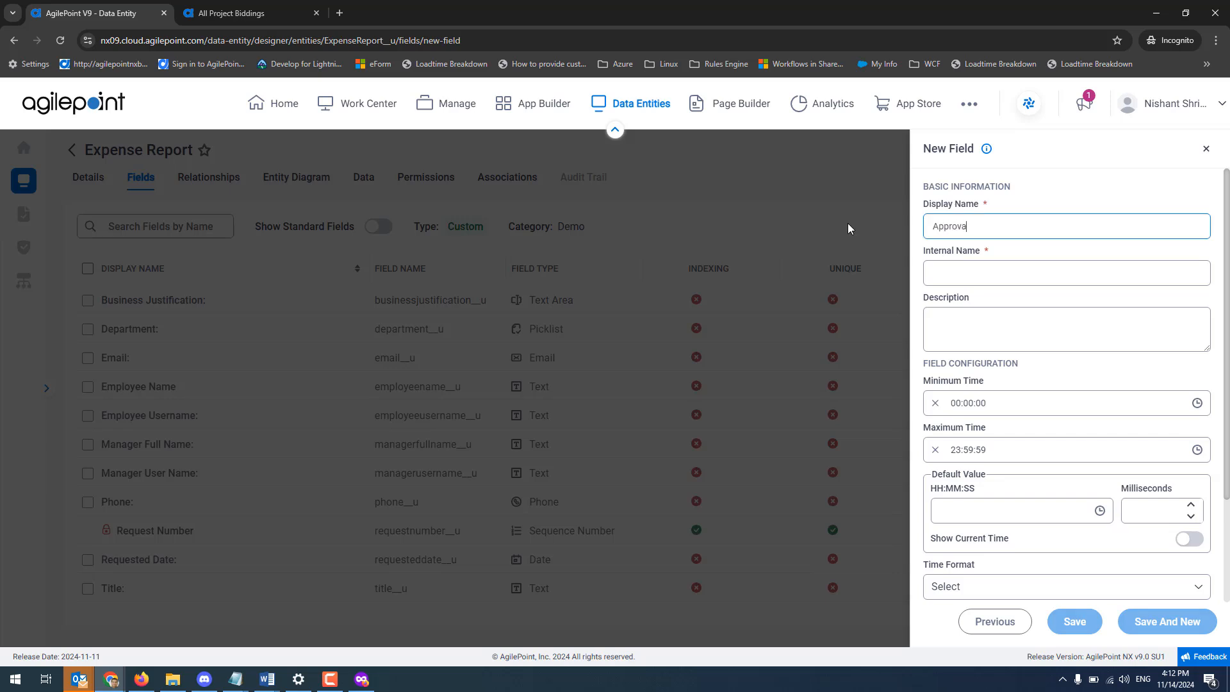
text(l Time)
key(Tab)
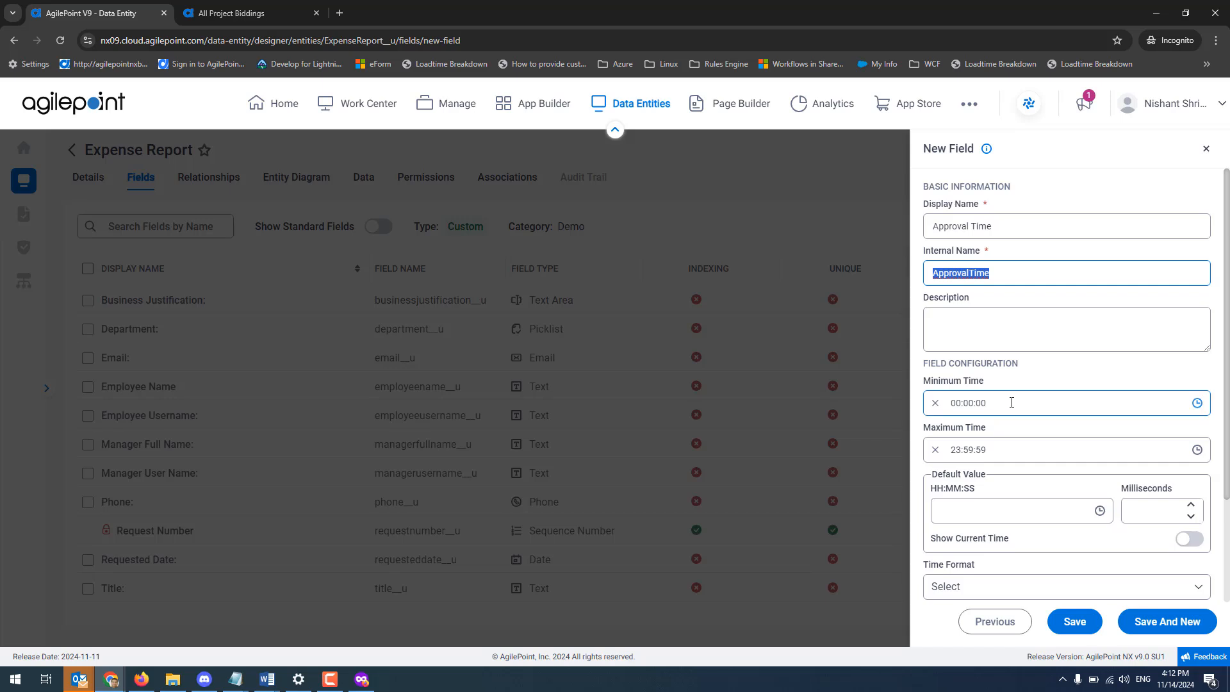
Make the Approval Time field default to the current time, set its format to HH:mm:ss.ffff, and save it.
click(962, 405)
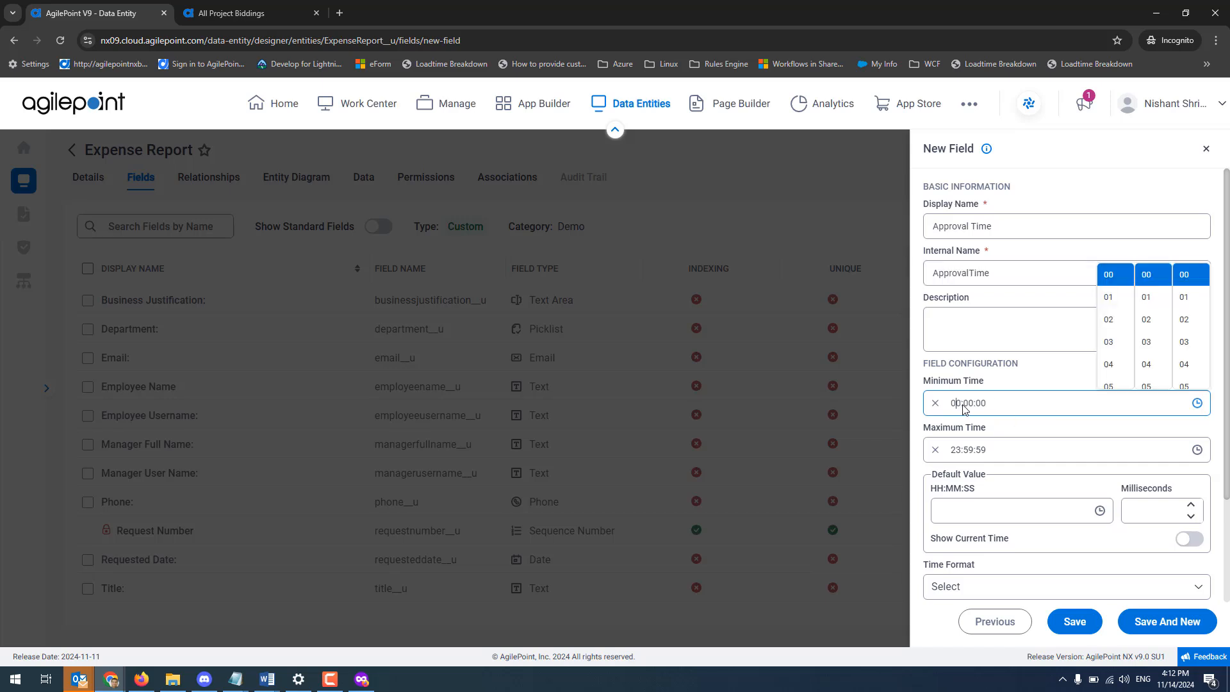
click(1059, 373)
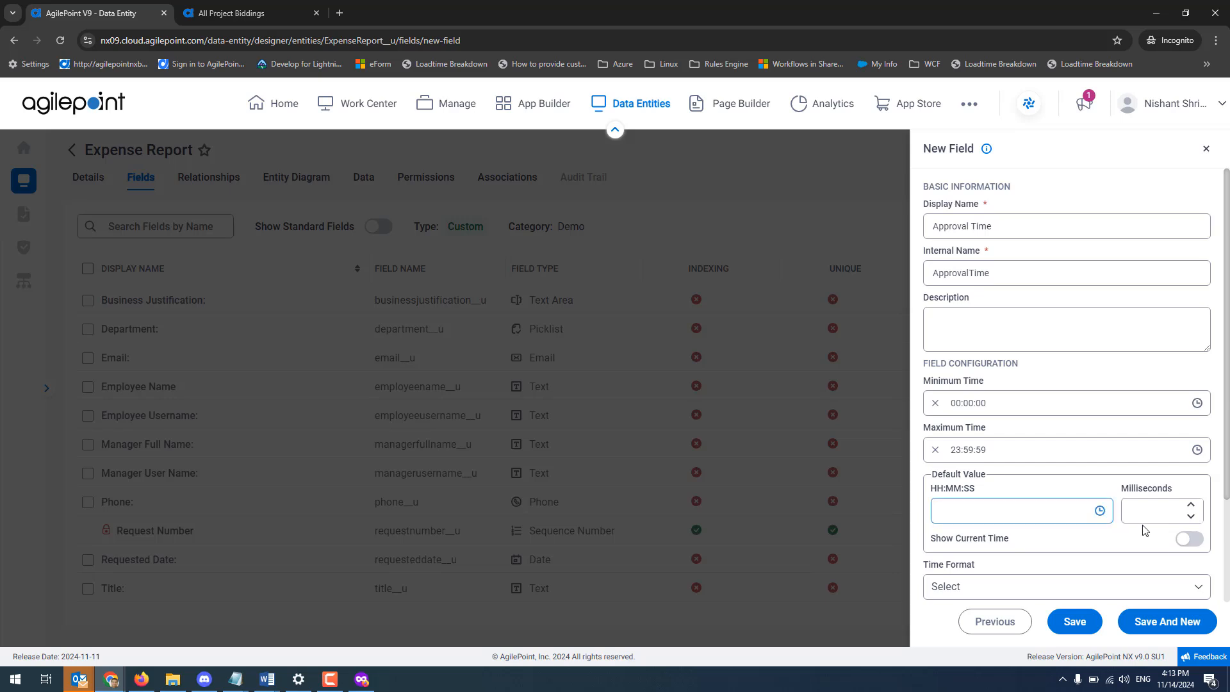
click(1193, 540)
scroll(1078, 552, down, 1)
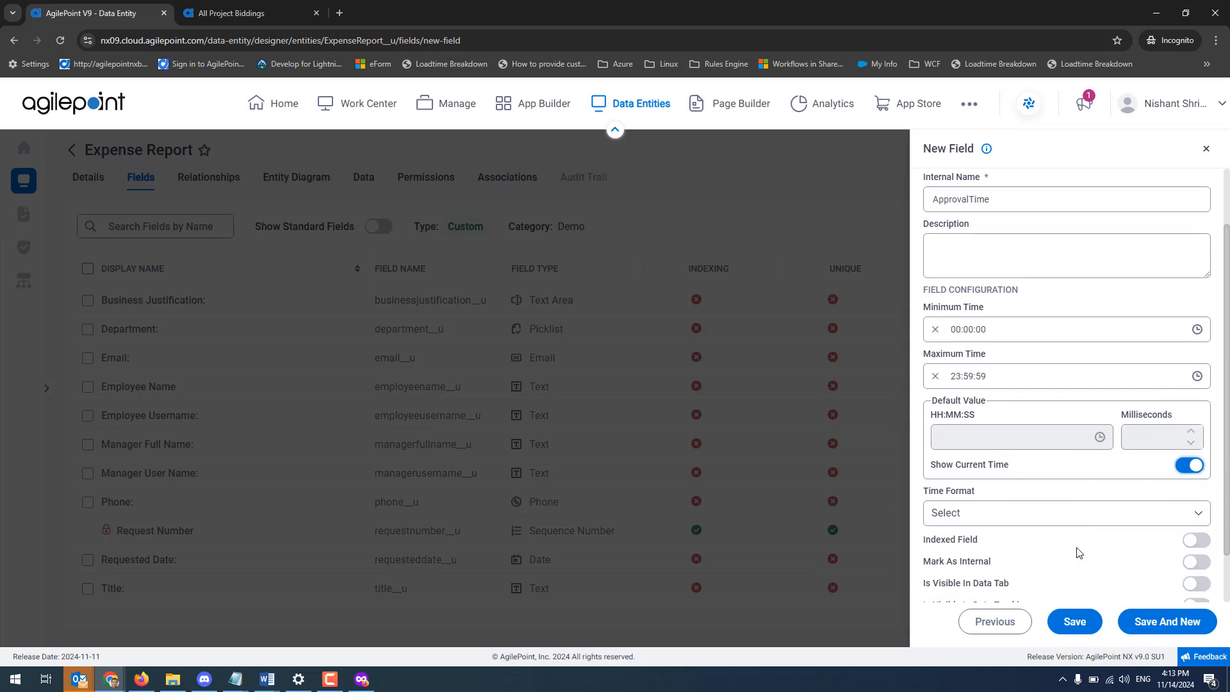
click(1023, 519)
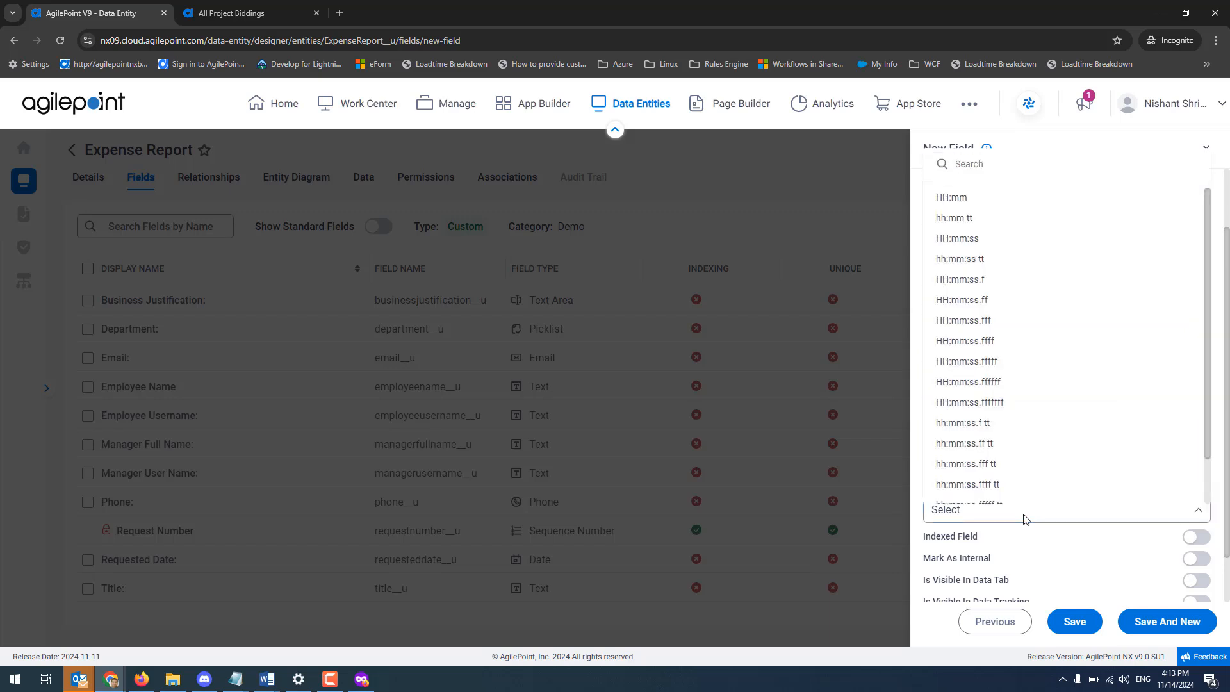
click(965, 340)
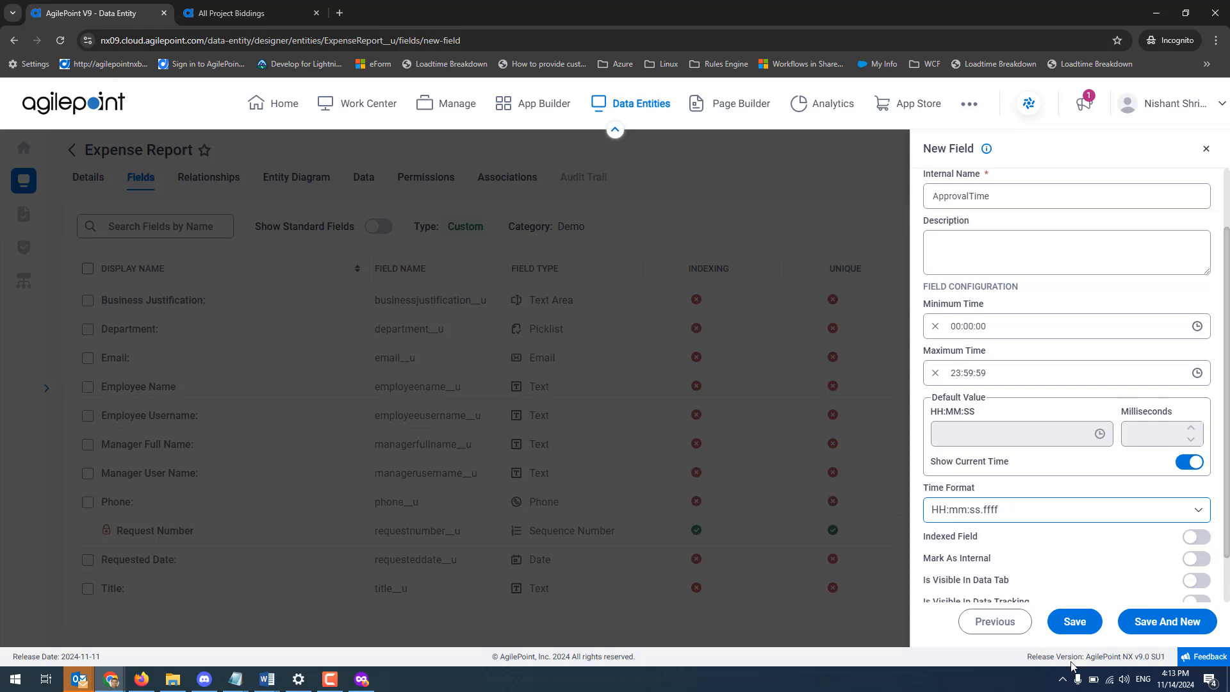
click(1071, 623)
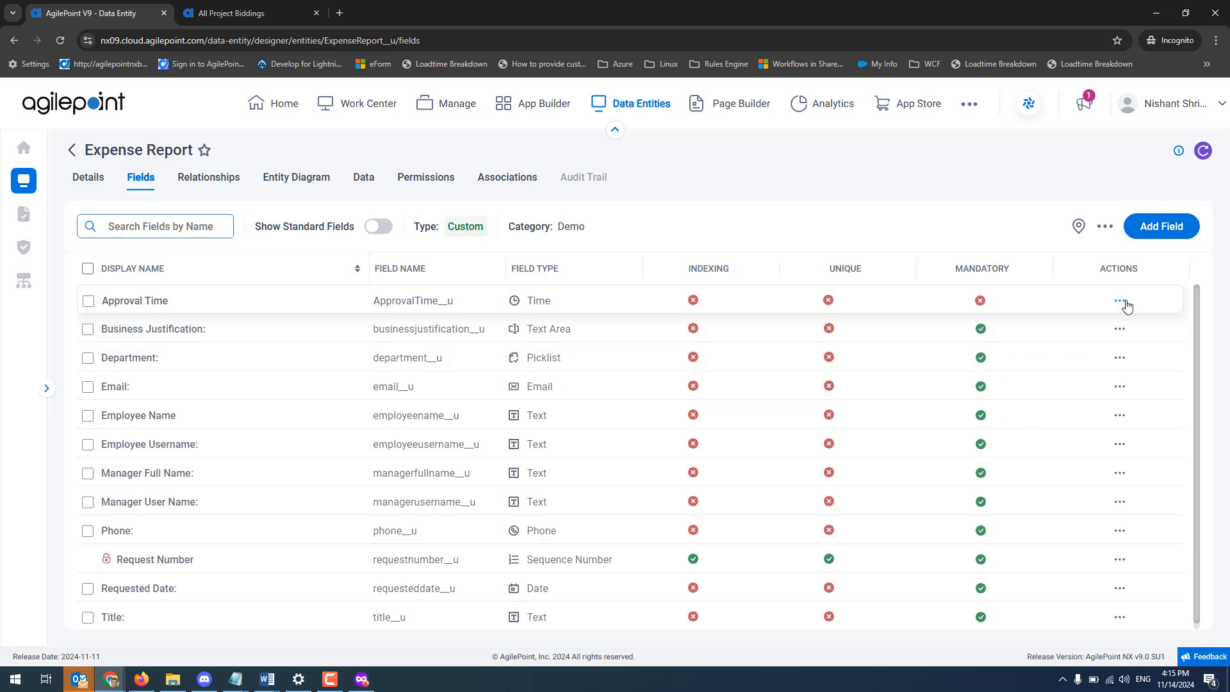
Look over the actions available for the Approval Time field and view its column in the Expense Report data.
click(1120, 301)
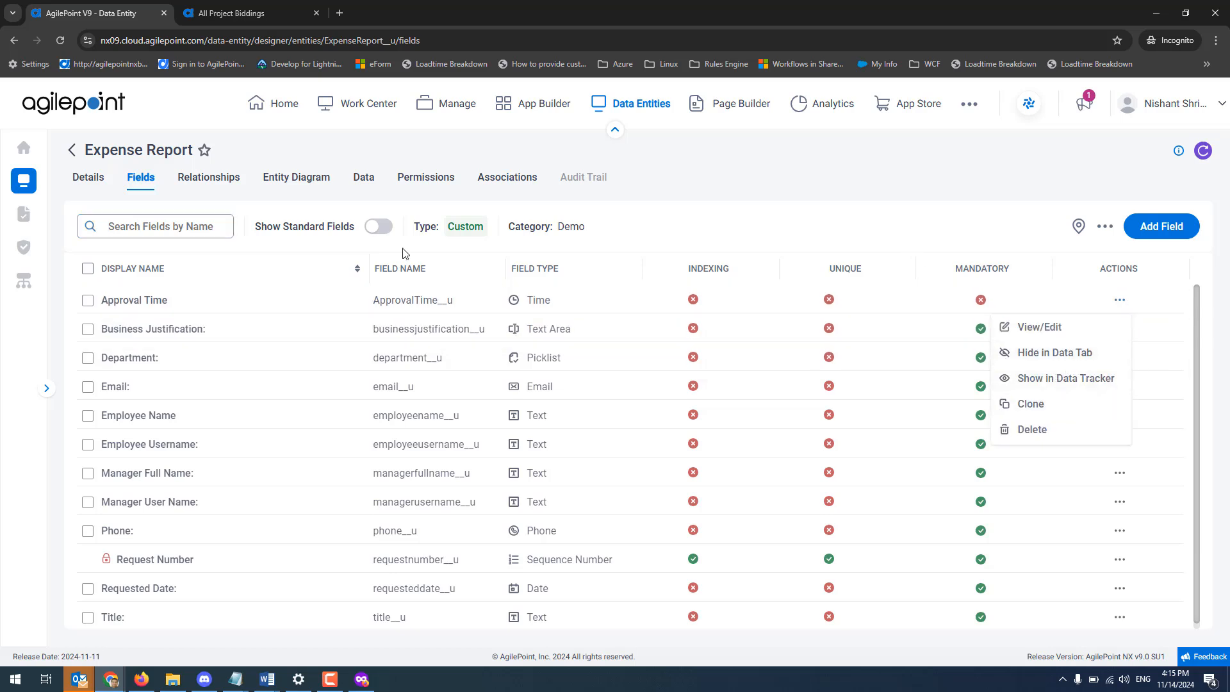
click(368, 184)
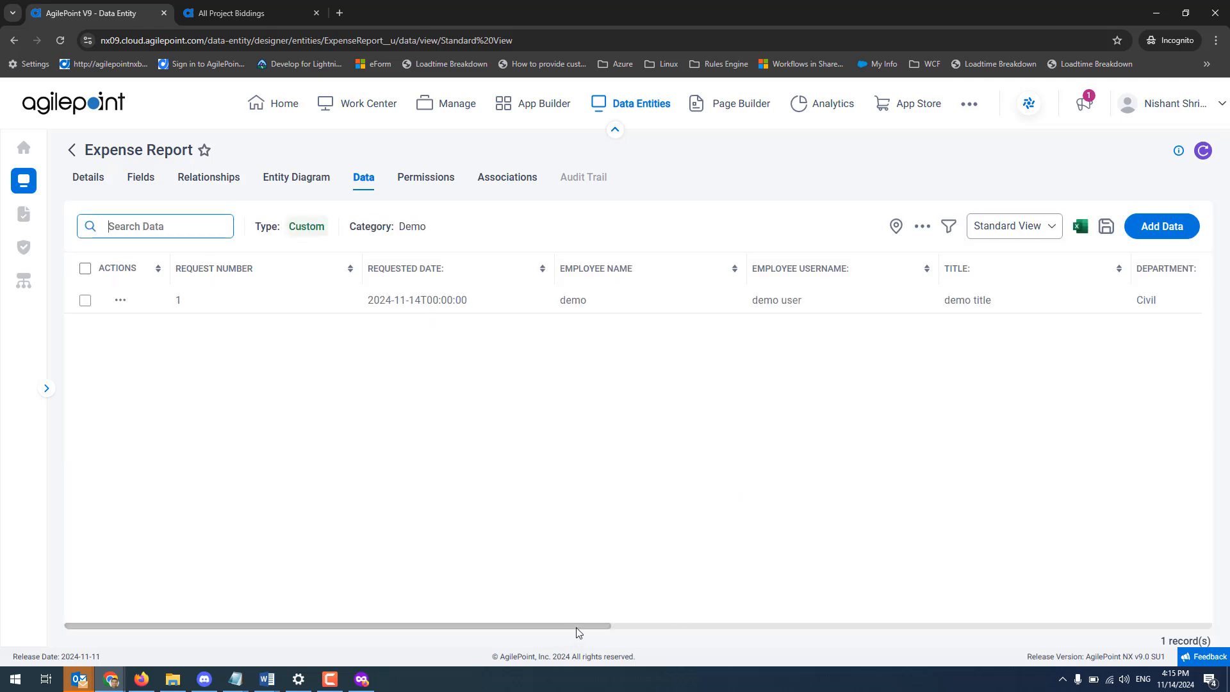
drag(576, 630, 1212, 655)
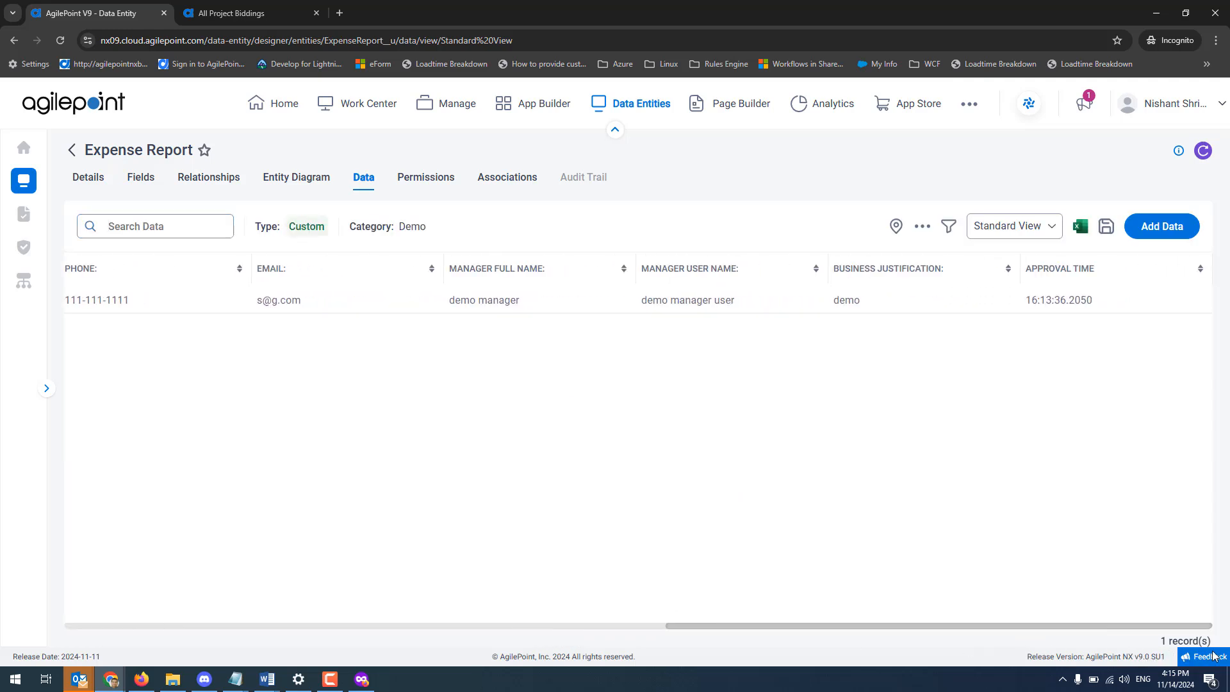